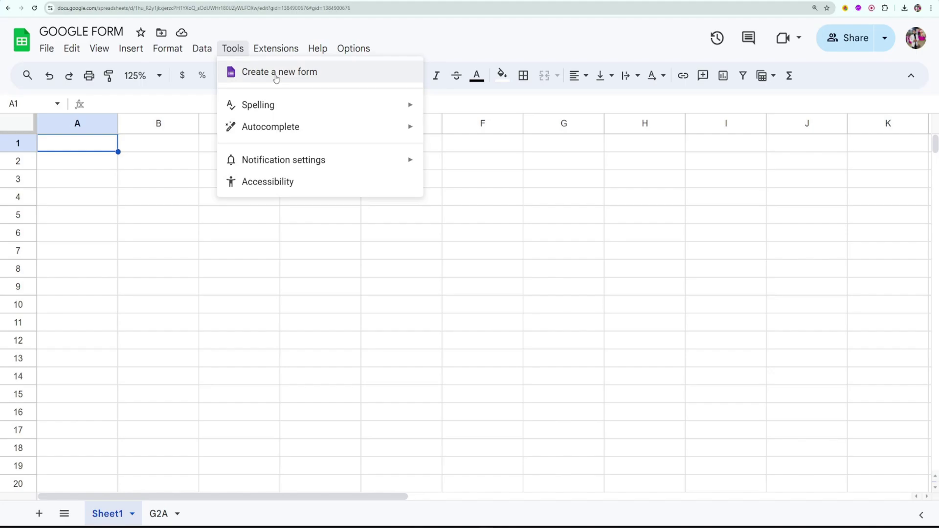
Create a new form linked to the spreadsheet and title its first question Name
click(276, 78)
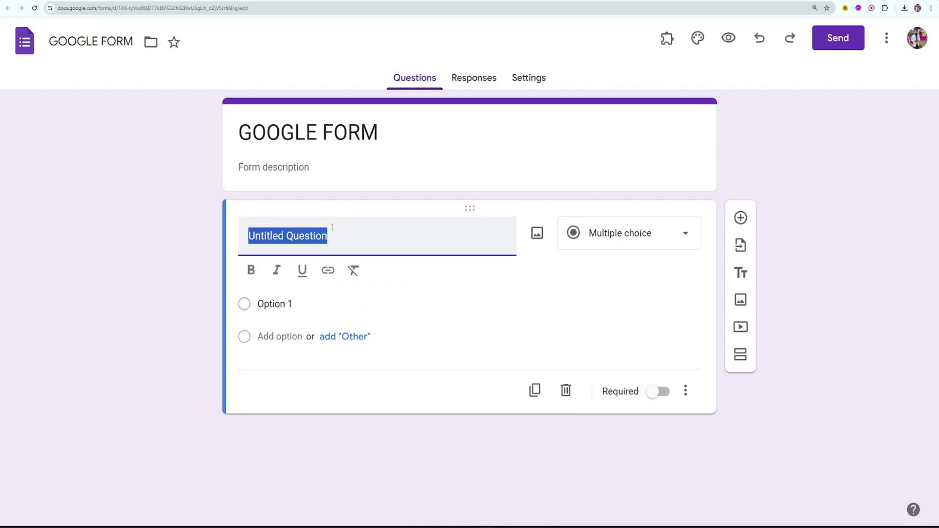
text(Name)
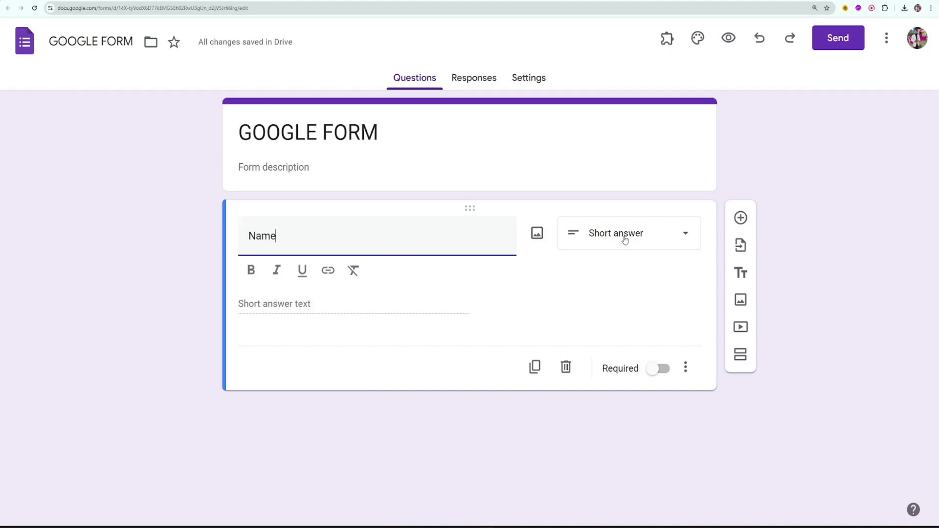
Add a second question titled Addres and set its answer type to Paragraph
click(741, 218)
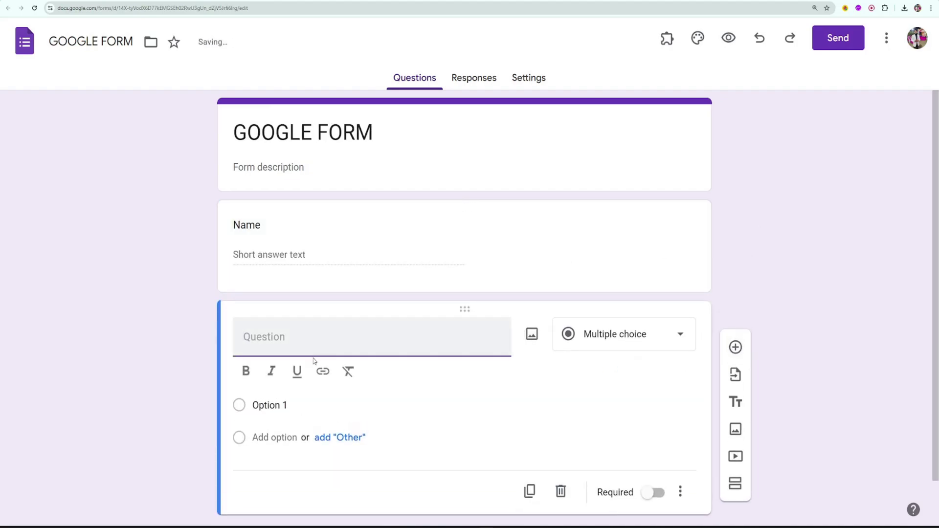
text(Addres)
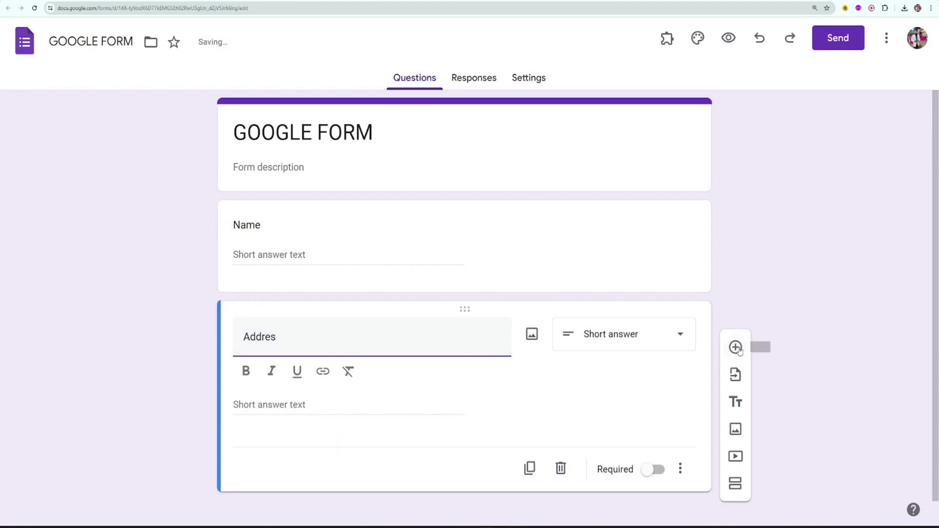
click(649, 334)
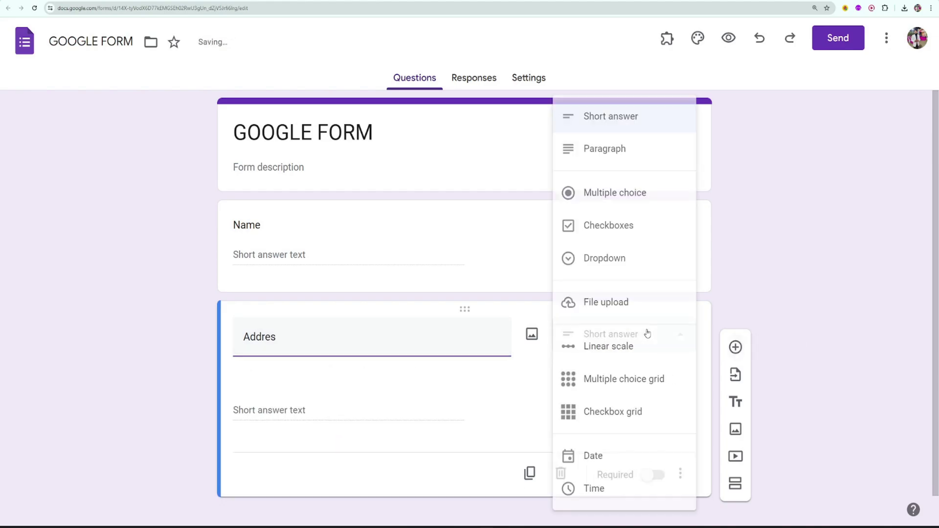
click(630, 148)
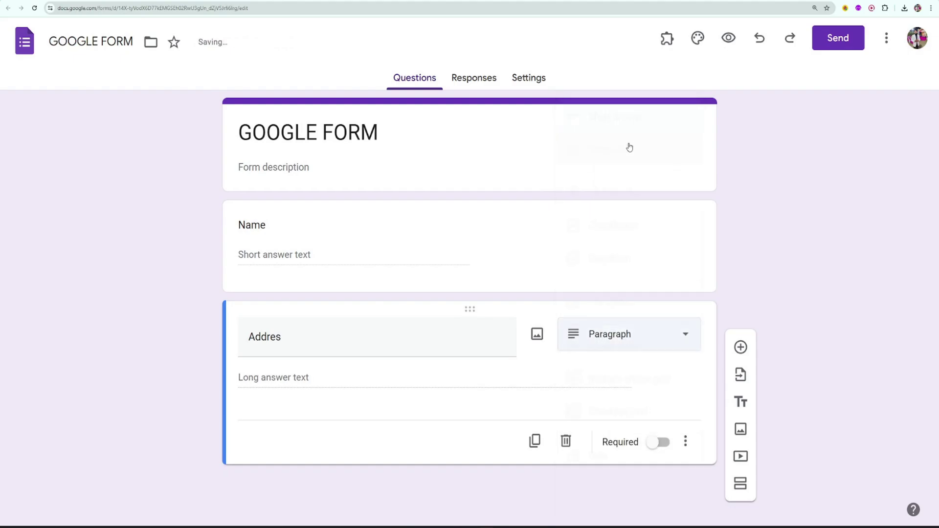
click(630, 334)
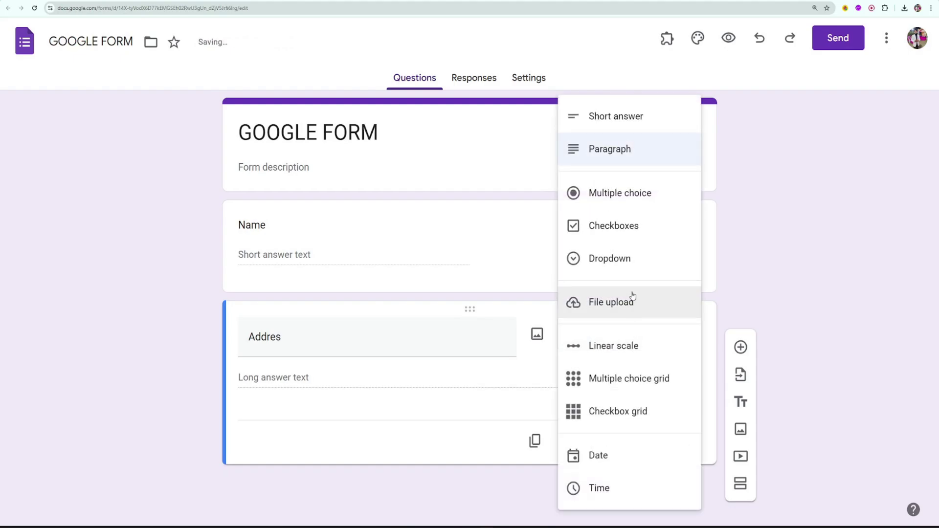
click(742, 230)
Add a question titled Age below Addres with the Short answer type
click(741, 348)
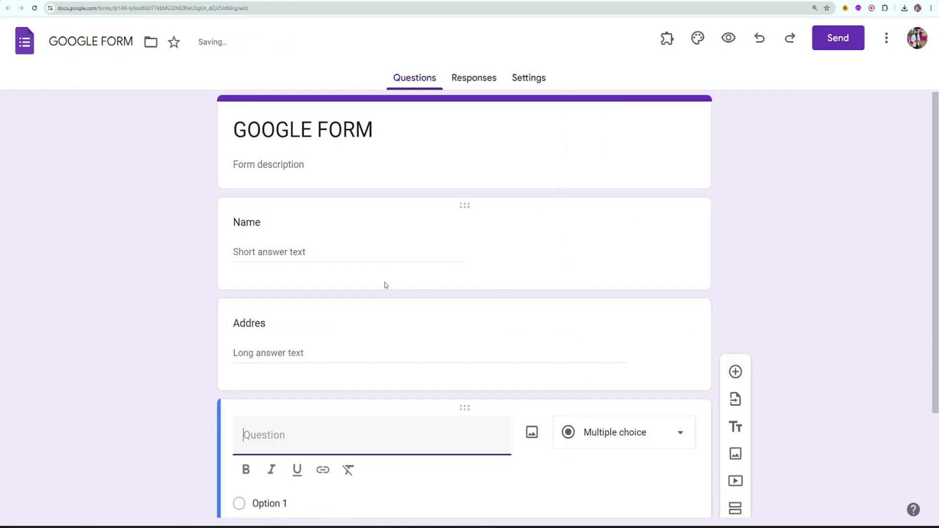
text(Age)
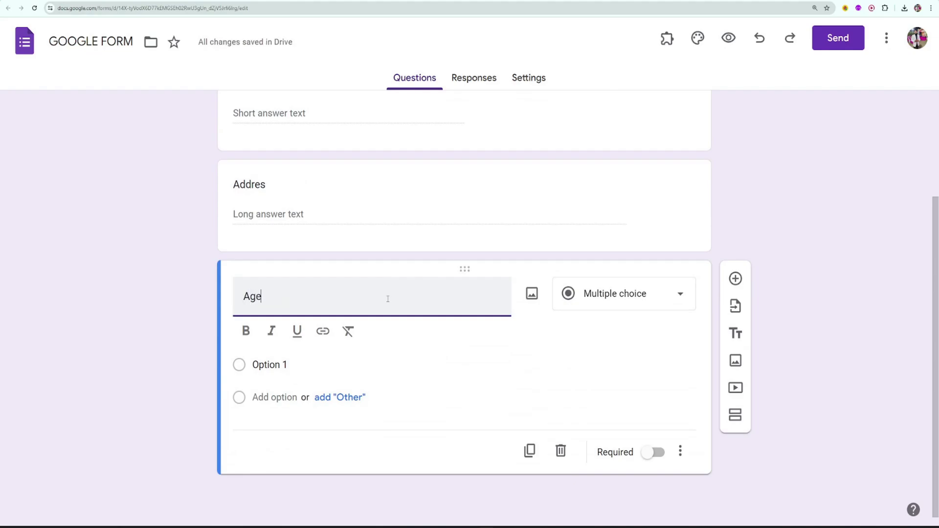
click(669, 329)
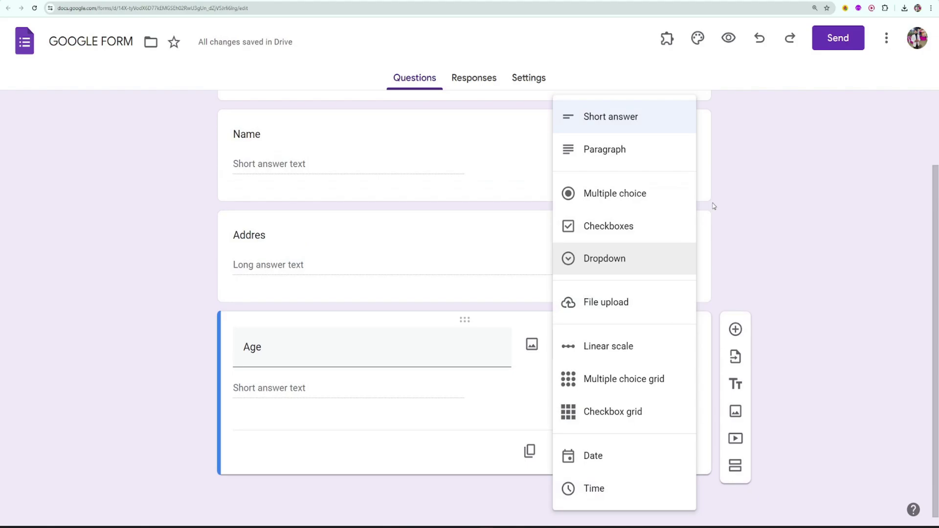
click(751, 207)
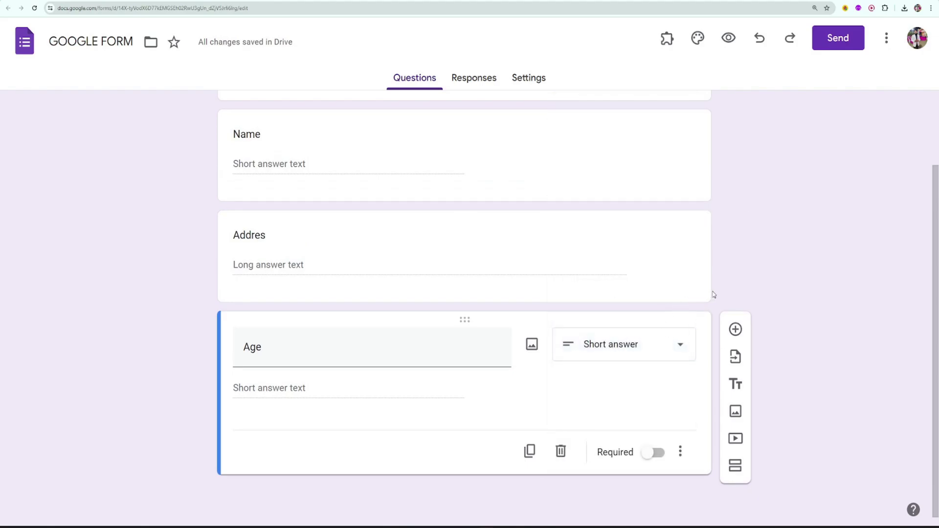
Add a question titled Qualification below Age and set its answer type to Multiple choice
click(735, 330)
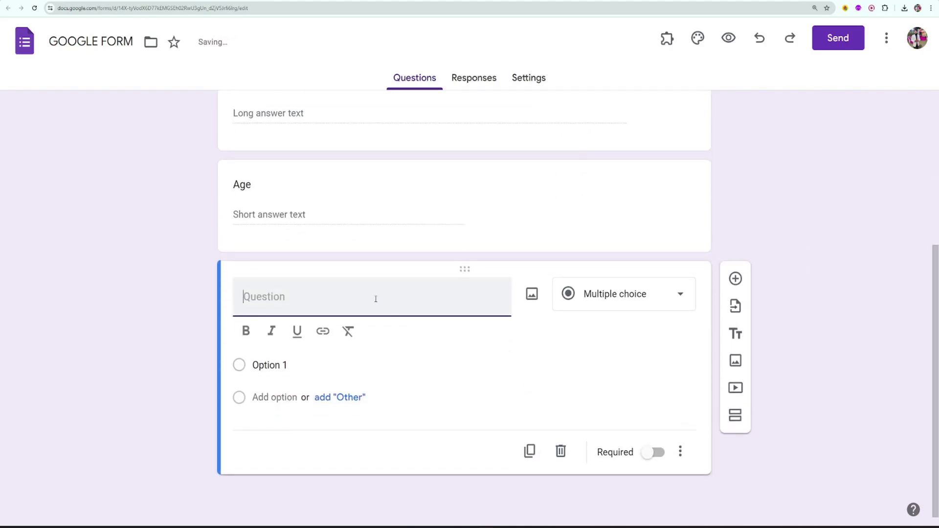
text(Qual)
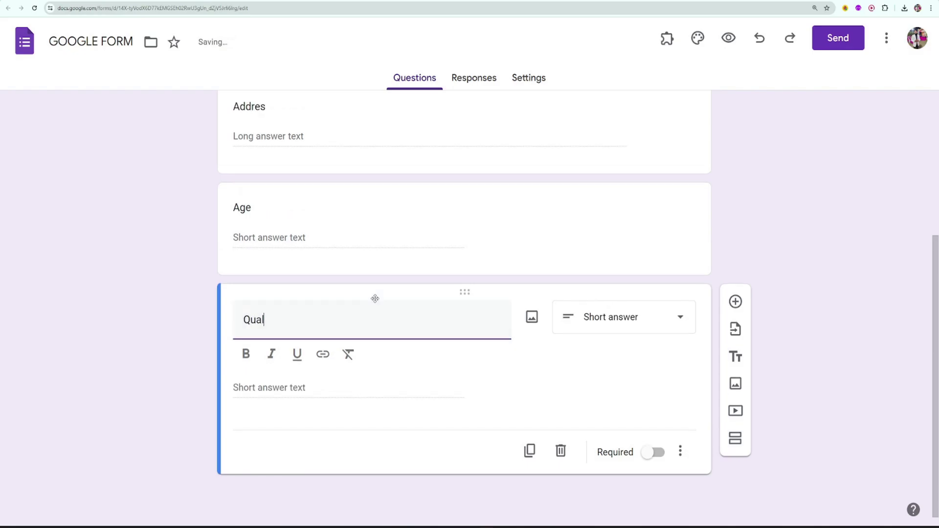
text(ification)
click(666, 327)
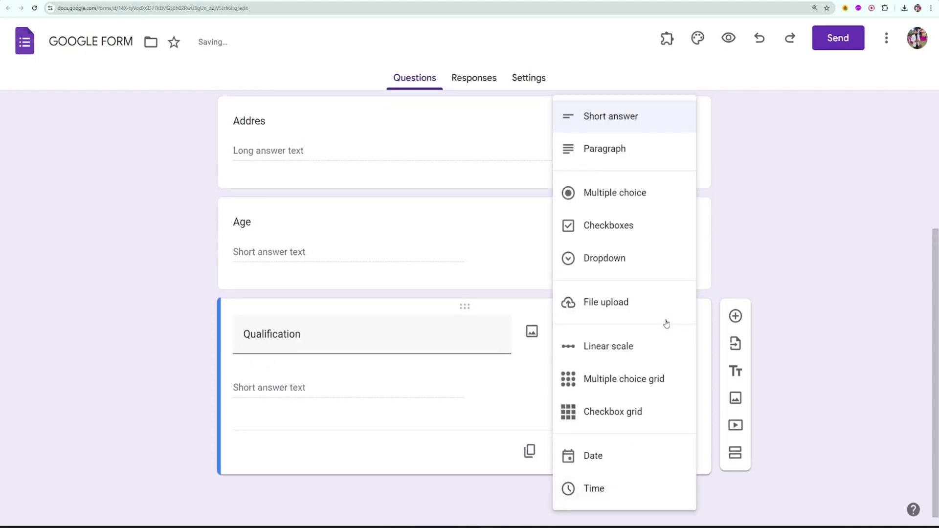
click(634, 201)
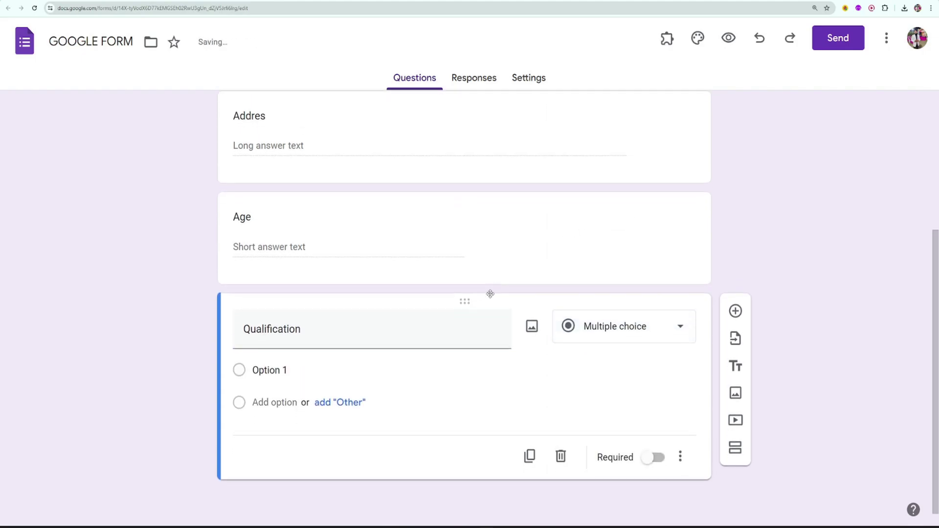
Give the Qualification question the options 10th, 12th and Graduation, and add a blank question below it
text(10th)
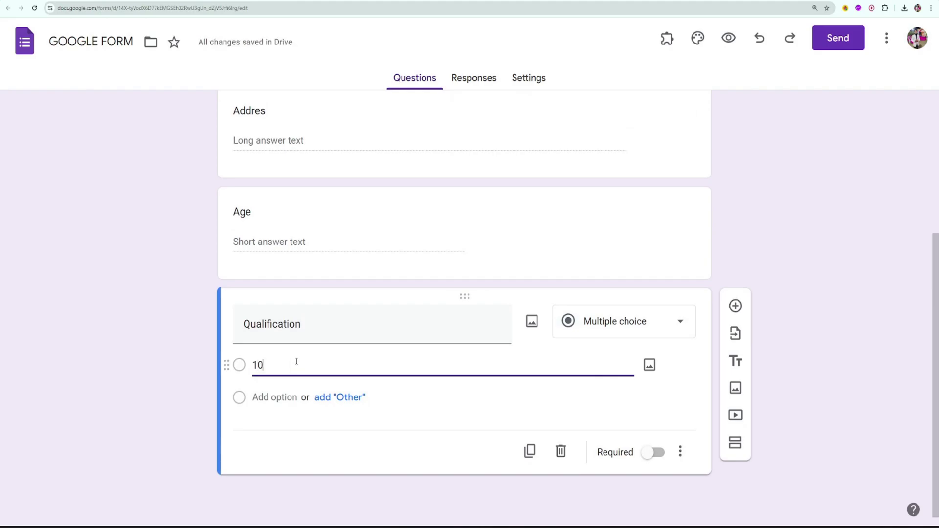
key(Tab)
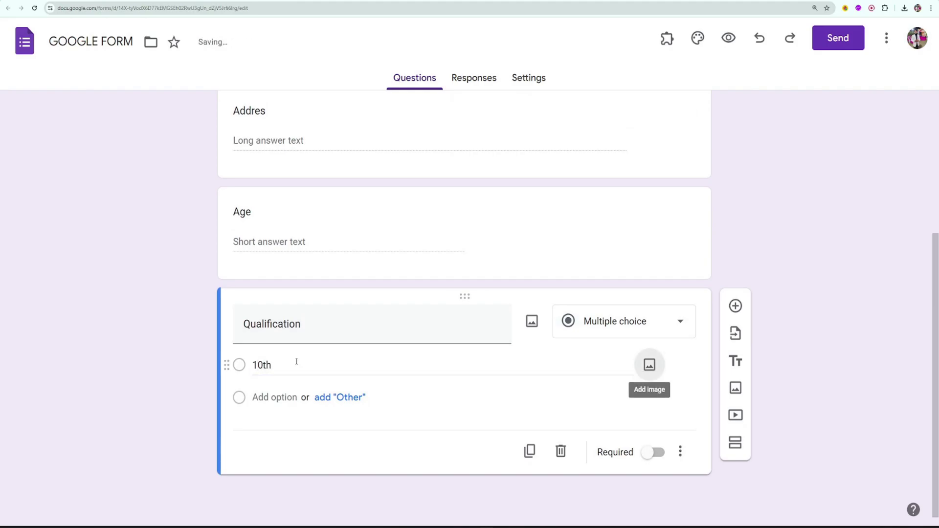
key(Tab)
text(12th)
click(277, 431)
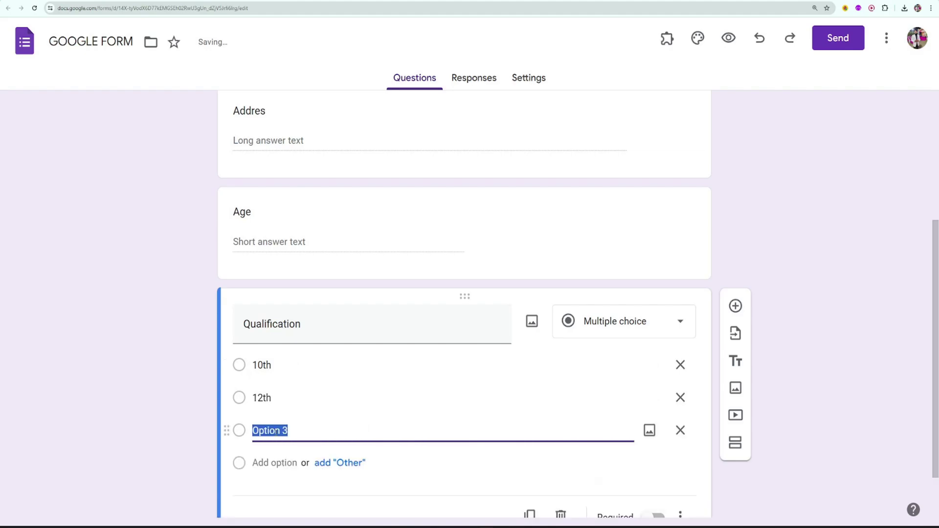
text(Graduation)
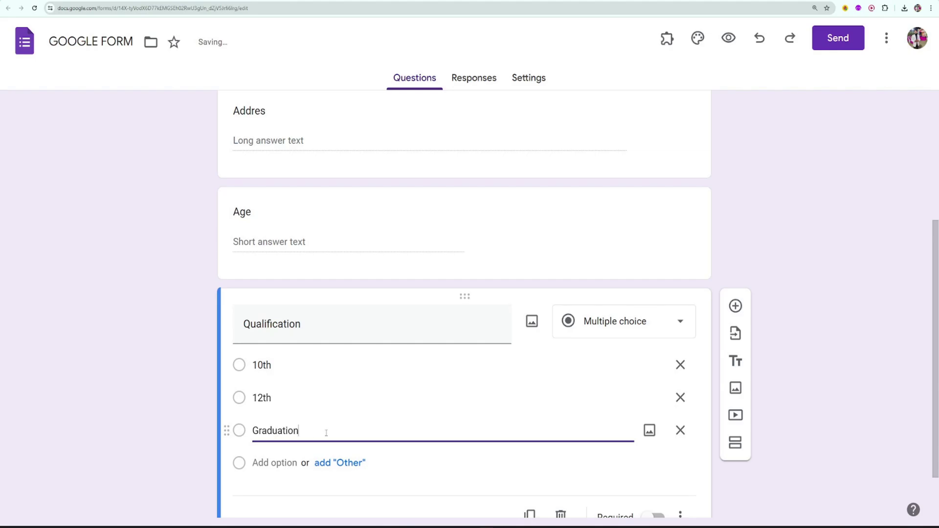
click(735, 306)
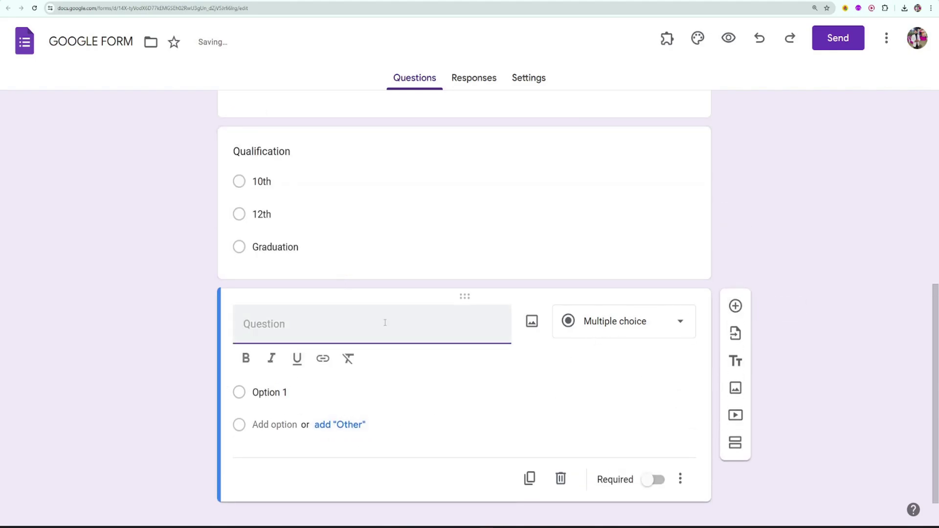
Review the Qualification question's options and the answer types available for it
click(196, 285)
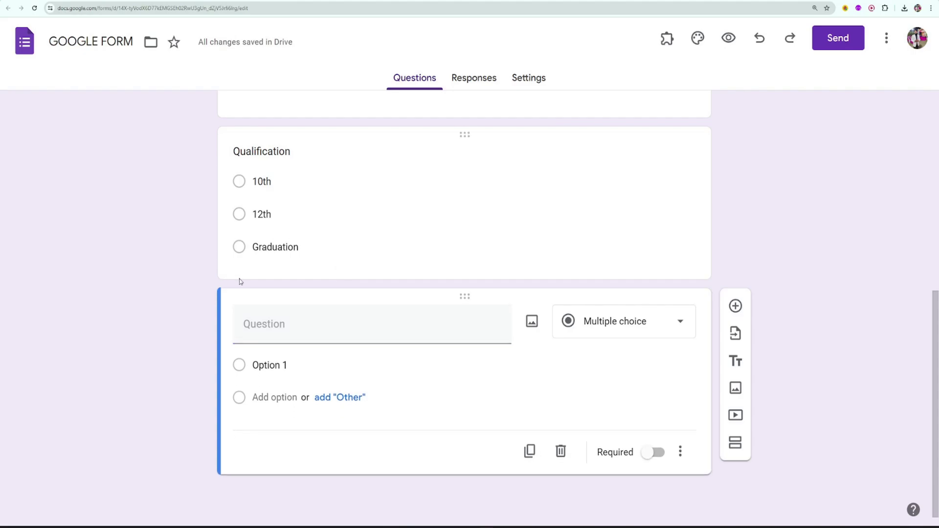
scroll(518, 193, up, 3)
scroll(495, 210, down, 2)
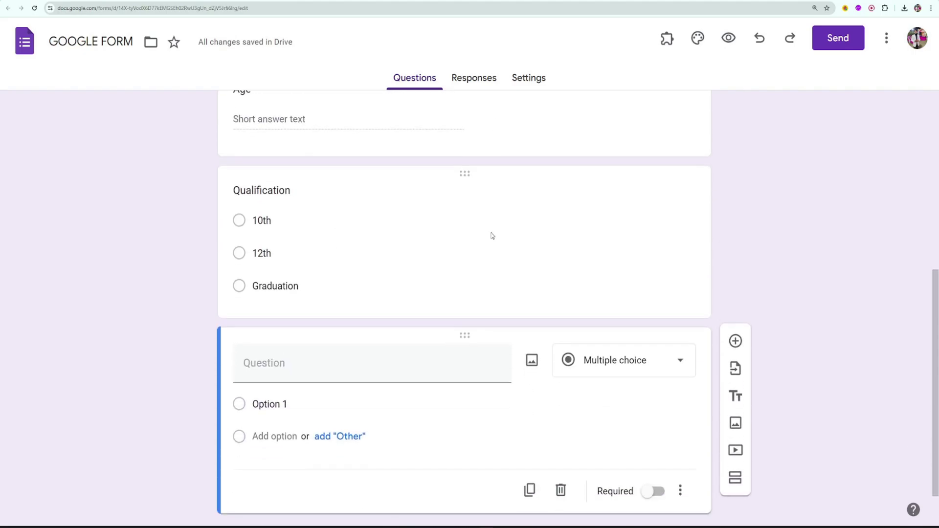
click(498, 232)
click(656, 198)
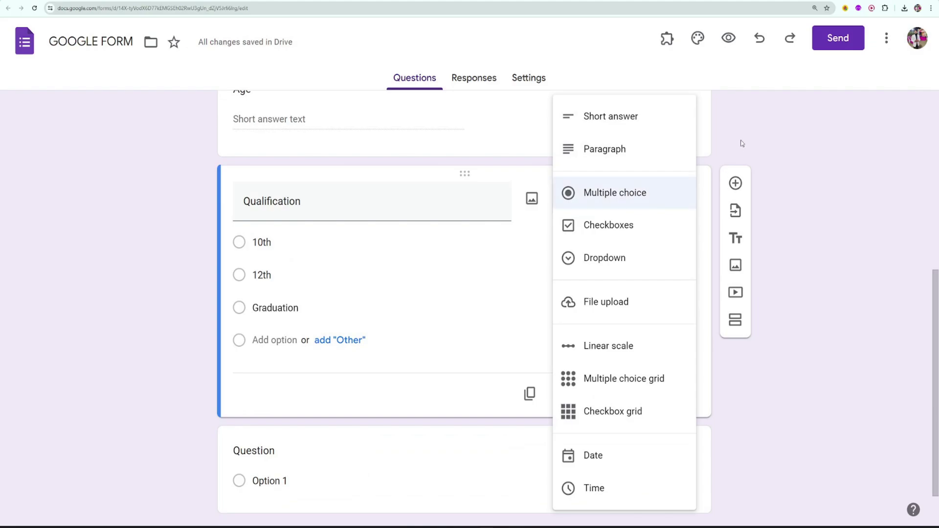
click(742, 144)
click(636, 203)
click(738, 142)
scroll(464, 303, down, 1)
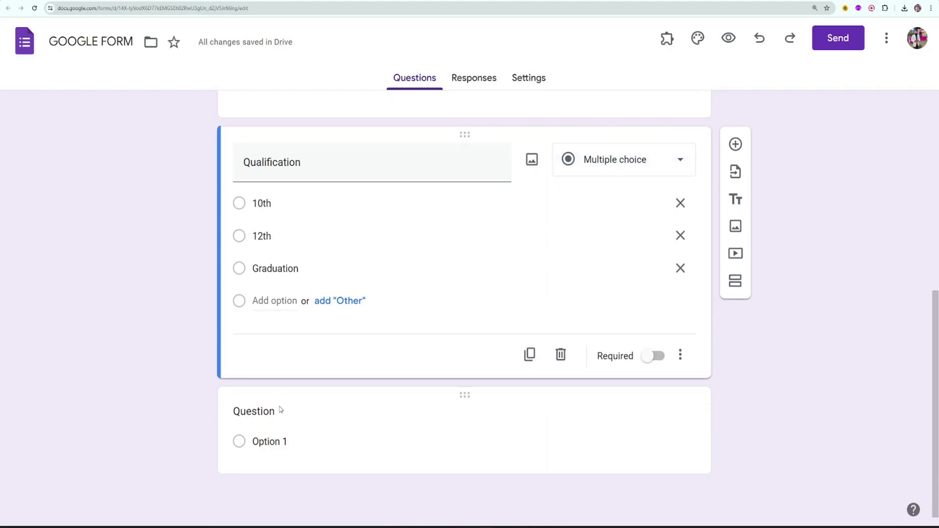
Title the blank question below Qualification Languages, with Checkboxes as its answer type
click(282, 412)
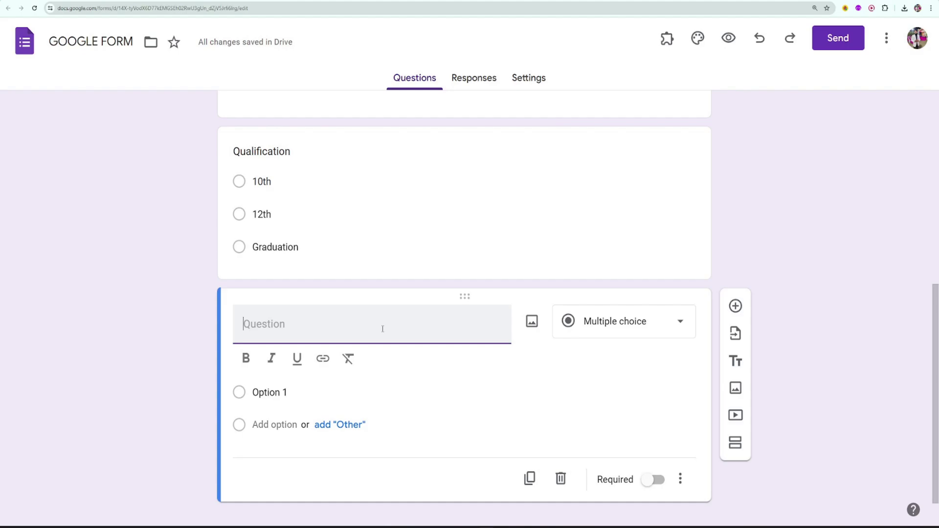
text(Langyuages)
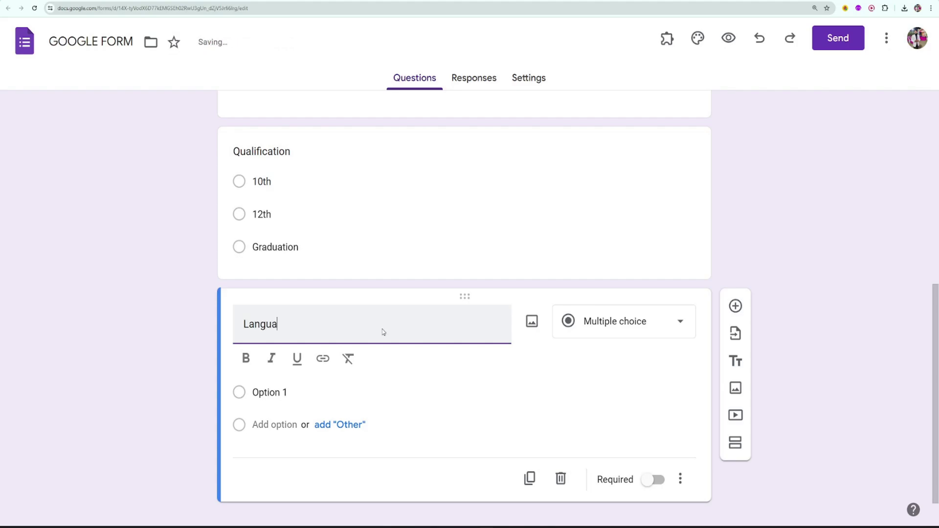
click(638, 319)
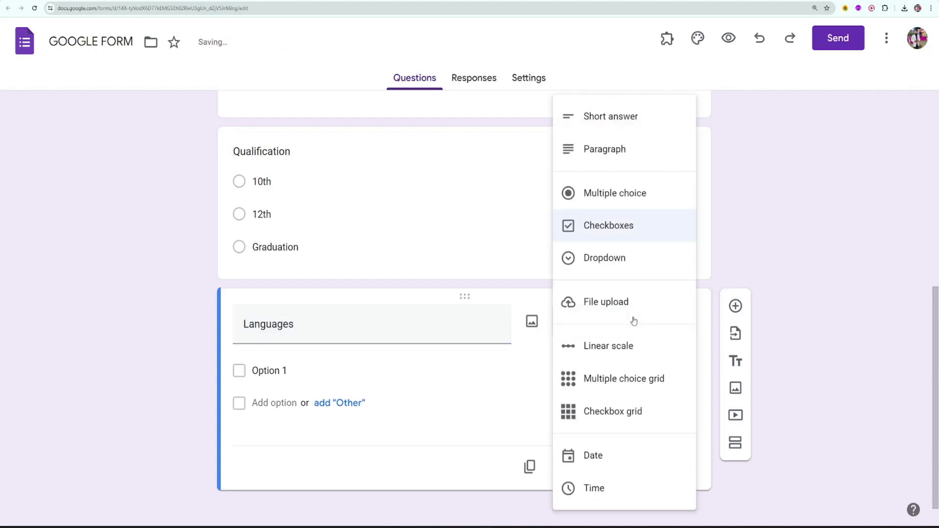
click(160, 321)
Give the Languages question the checkbox options Hindi and English
click(271, 365)
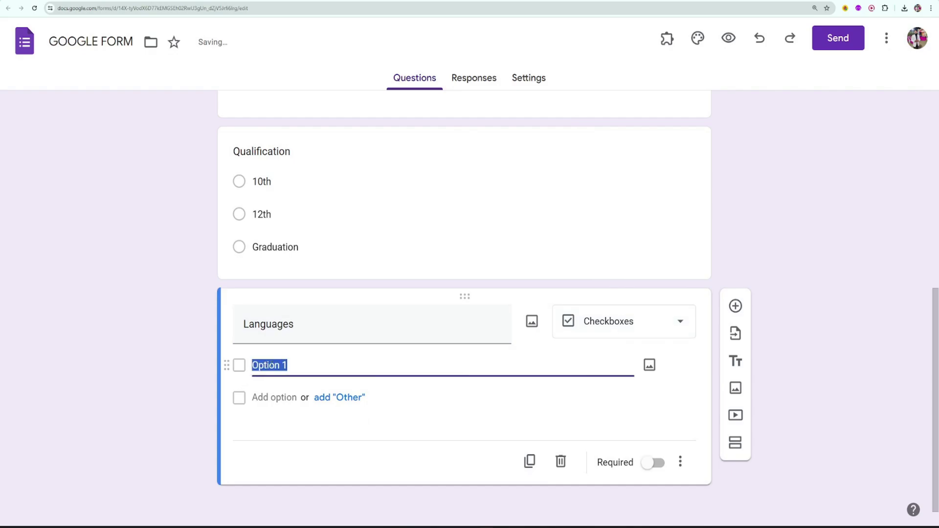
text(Hindi)
key(Return)
text(English)
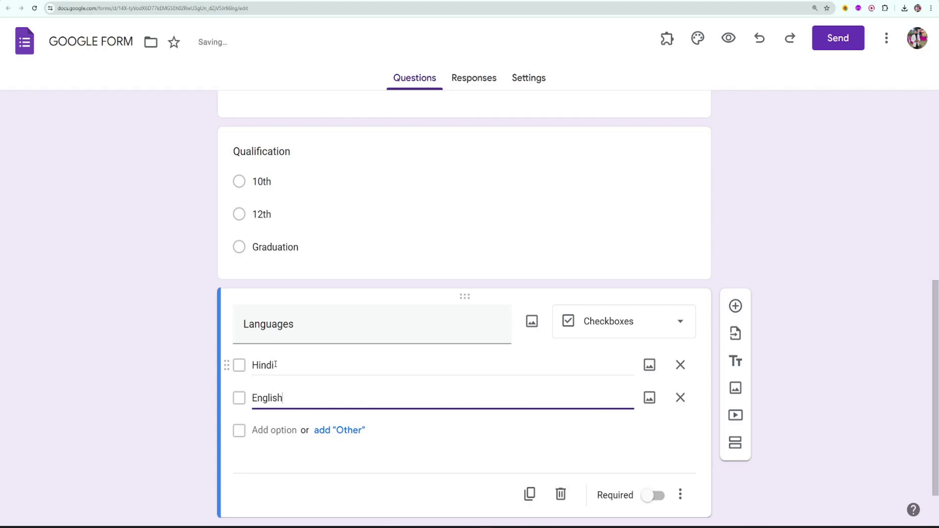
click(725, 248)
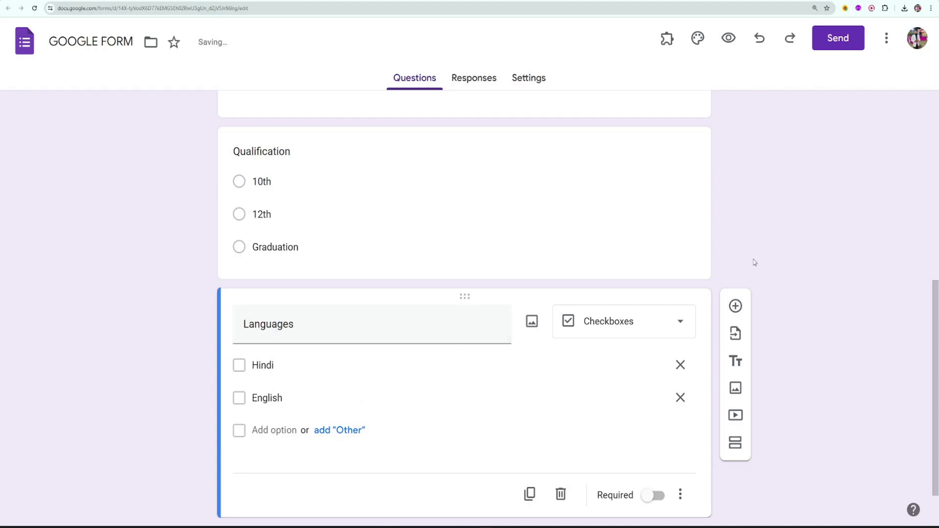
click(241, 368)
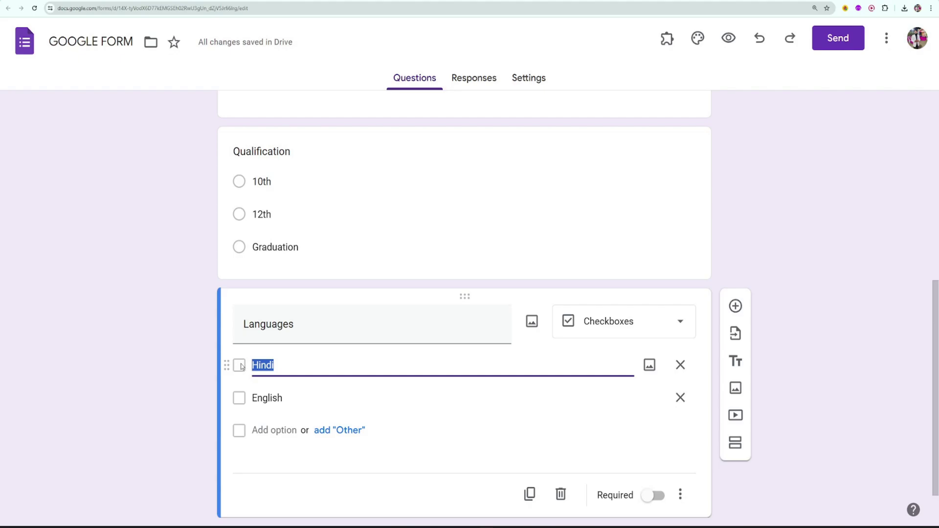
scroll(770, 240, down, 1)
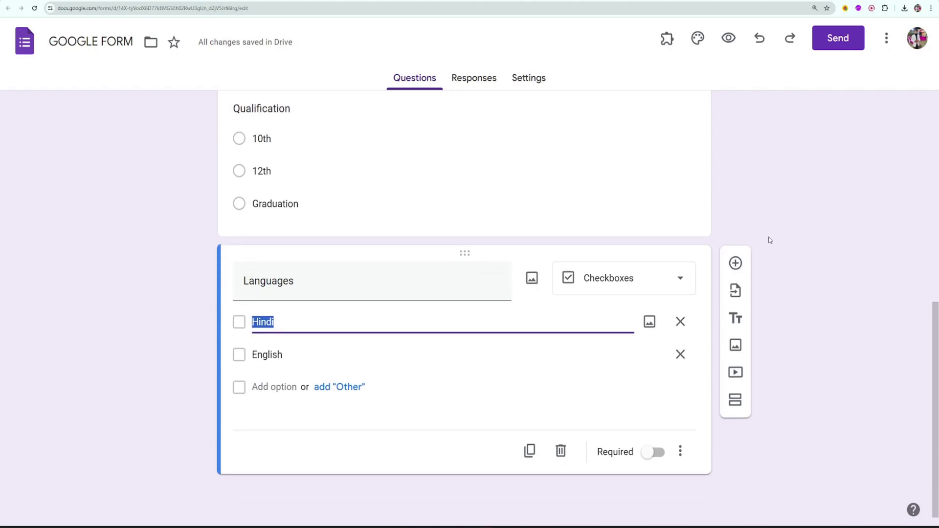
Add a question below Languages titled Part Names, with Dropdown as its answer type
click(735, 264)
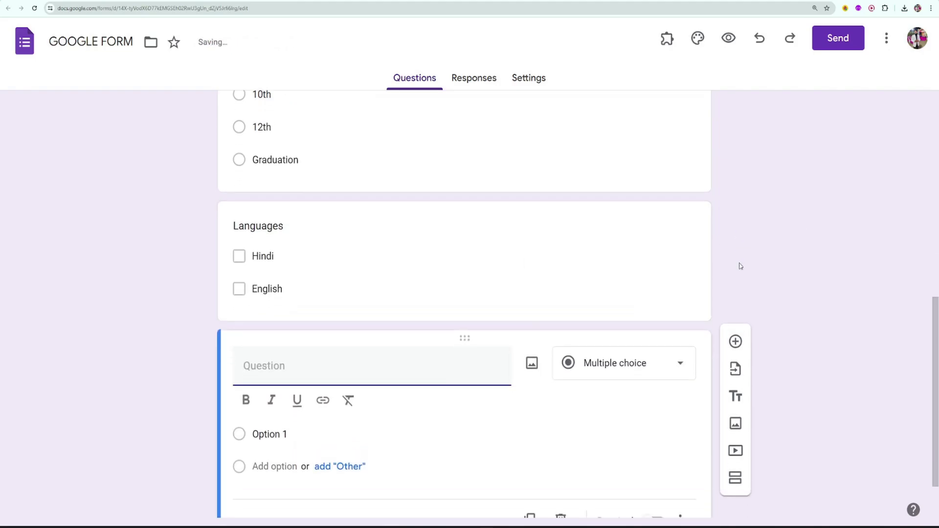
click(631, 302)
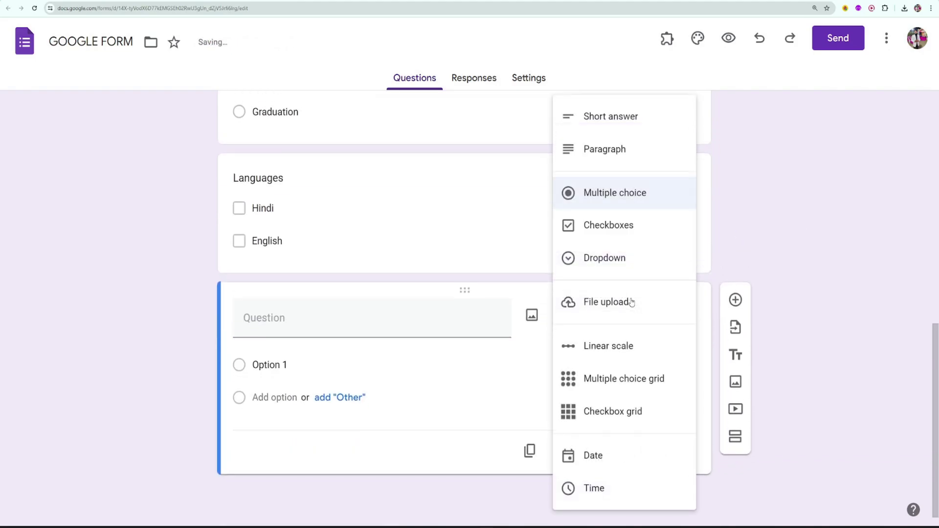
click(614, 260)
click(370, 330)
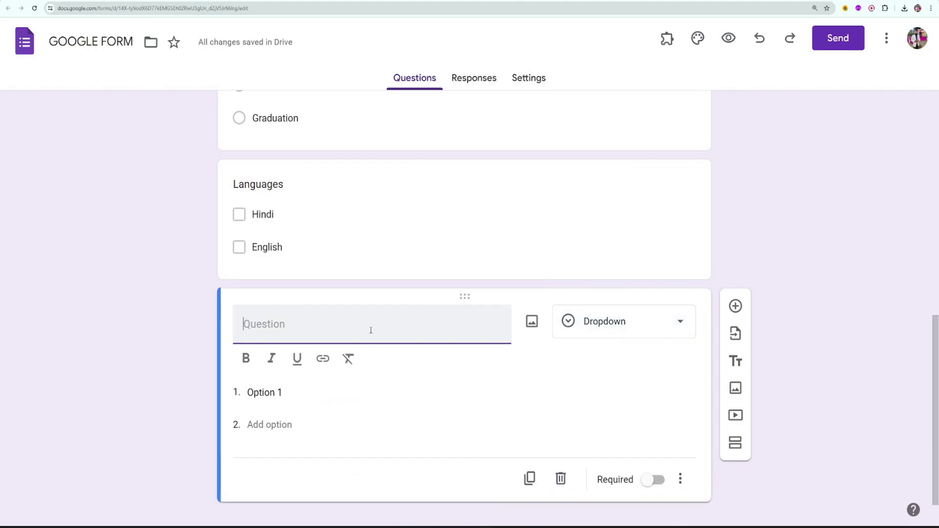
text(Part Names)
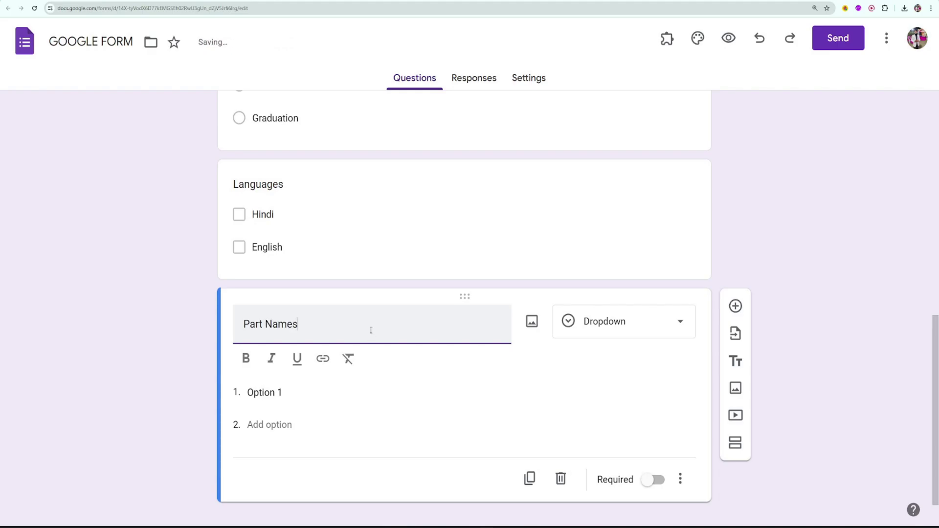
click(762, 259)
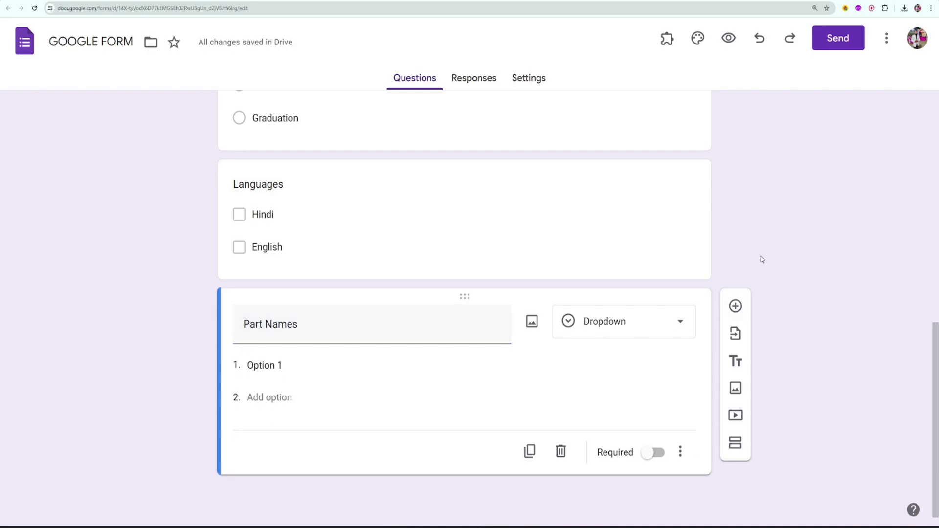
Give the Part Names question the dropdown options A, B, C and D
click(300, 371)
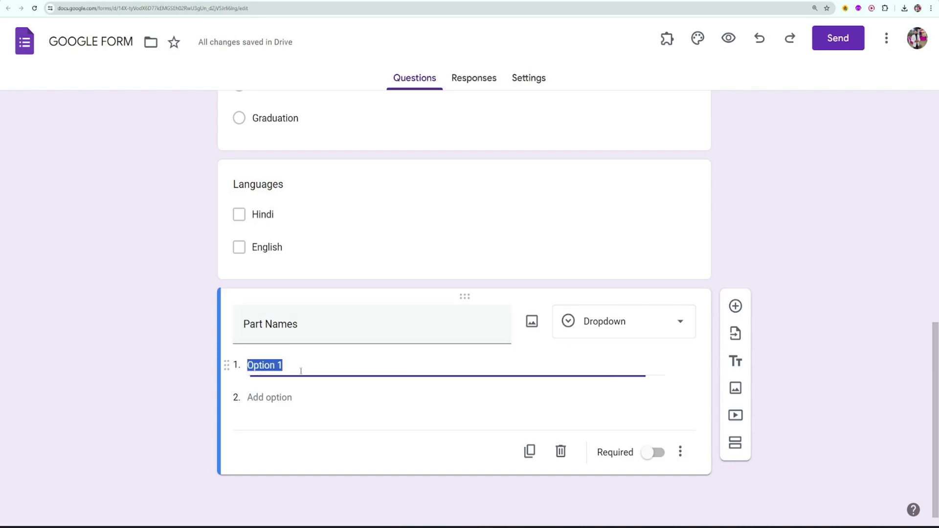
text(A)
key(Return)
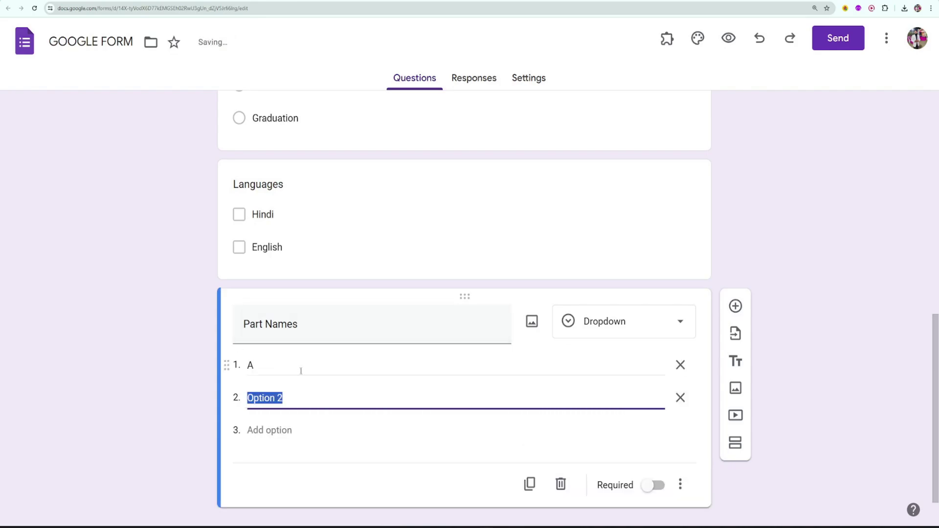
text(B)
key(Return)
text(C)
key(Return)
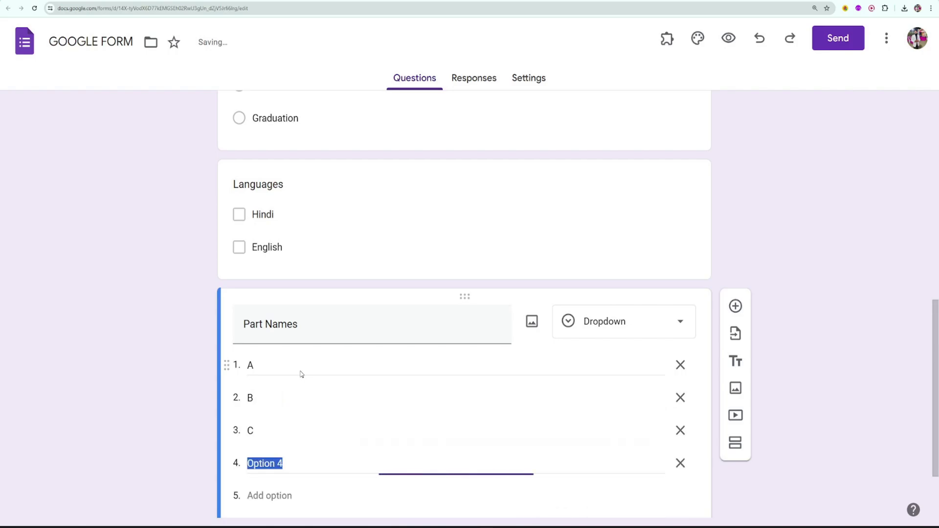
text(D)
click(825, 199)
scroll(719, 265, down, 2)
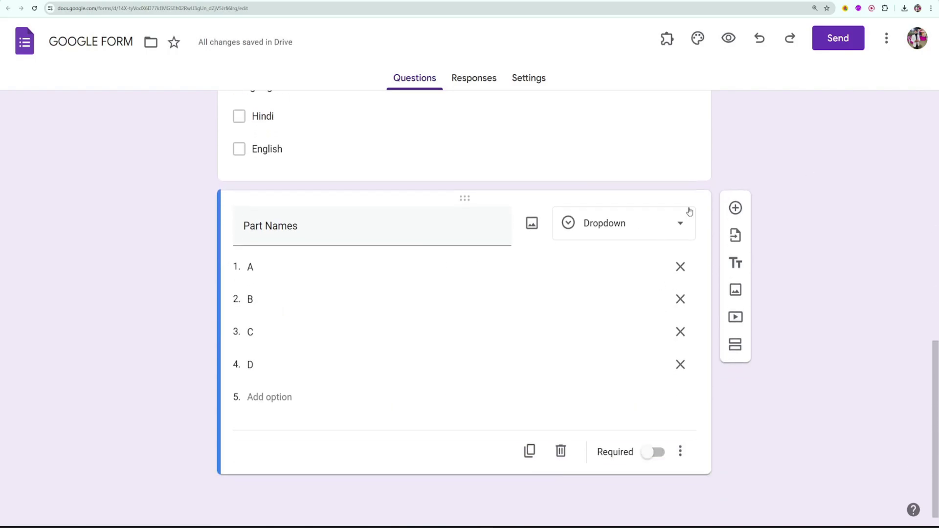
Add a File upload question titled Resume below Part Names, allowing respondents to upload files to Drive
click(735, 209)
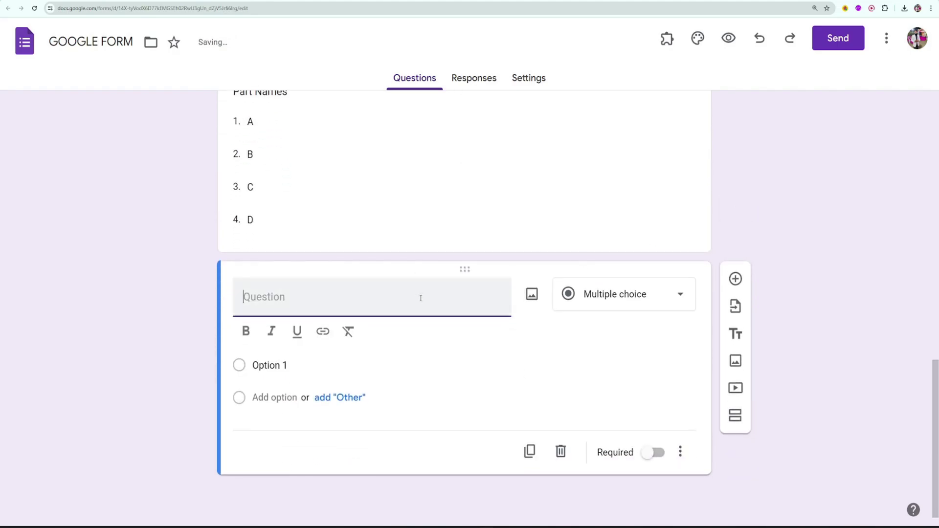
click(652, 307)
click(619, 305)
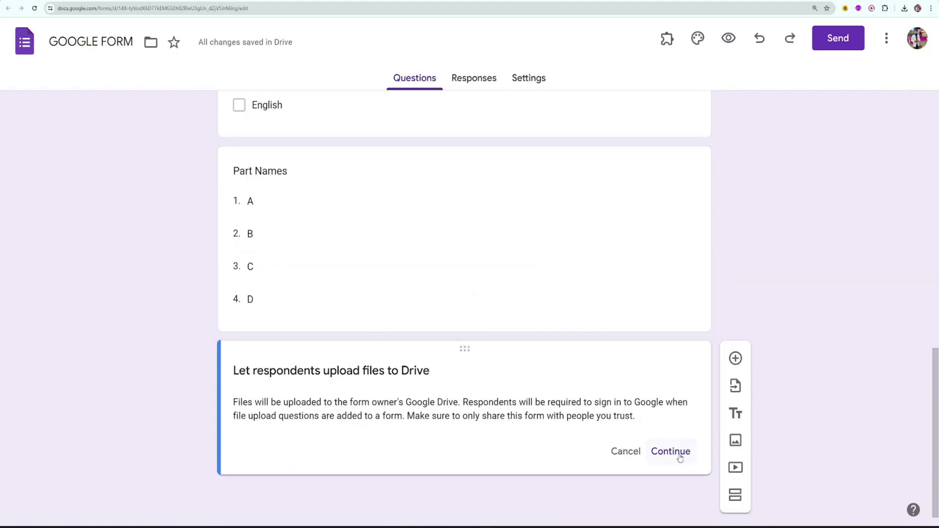
click(679, 456)
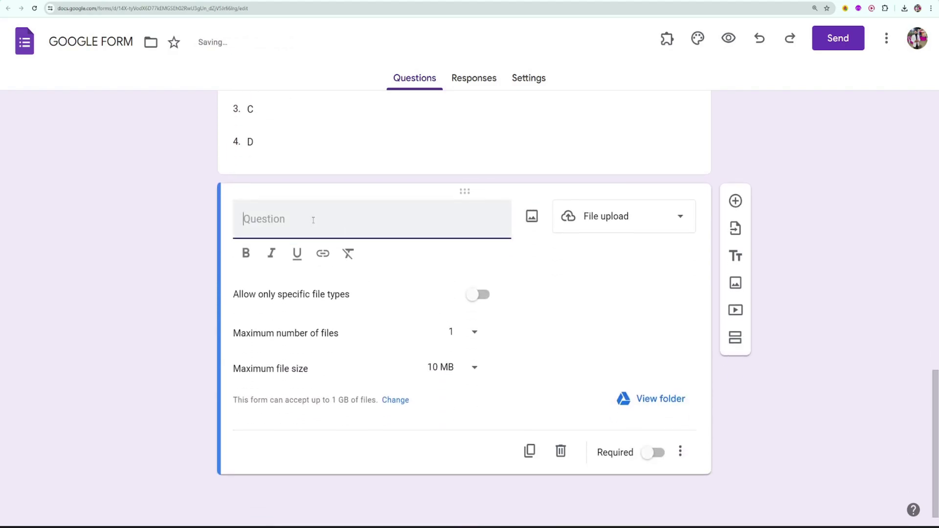
text(R)
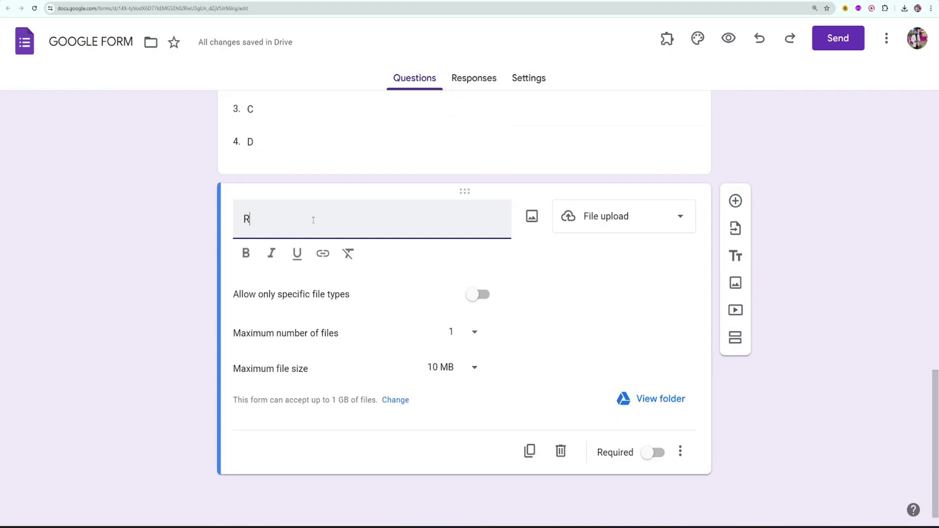
text(esume)
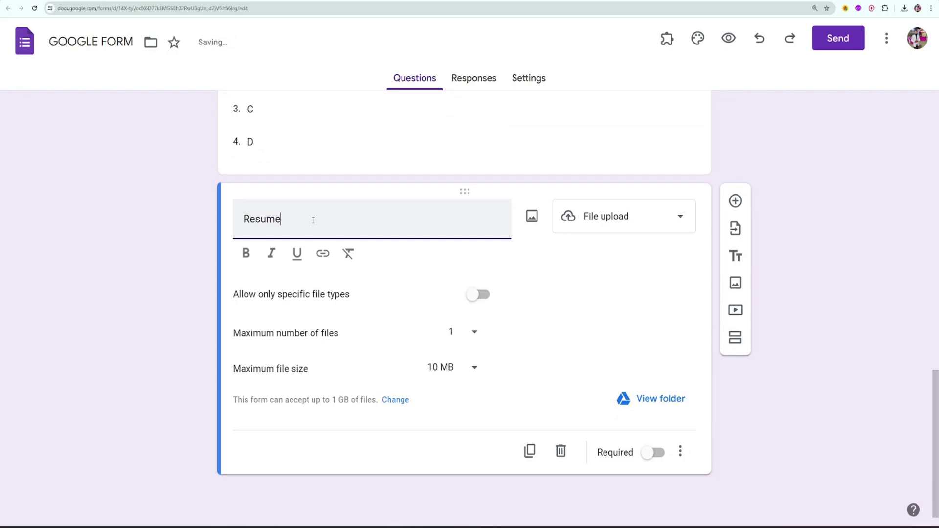
click(543, 297)
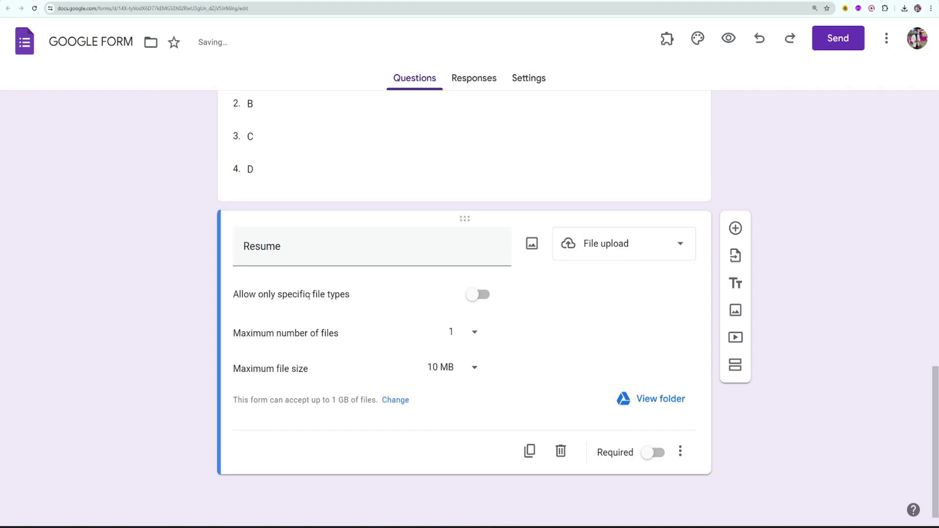
Restrict the Resume question's uploads to specific file types, allowing only PDF
click(473, 295)
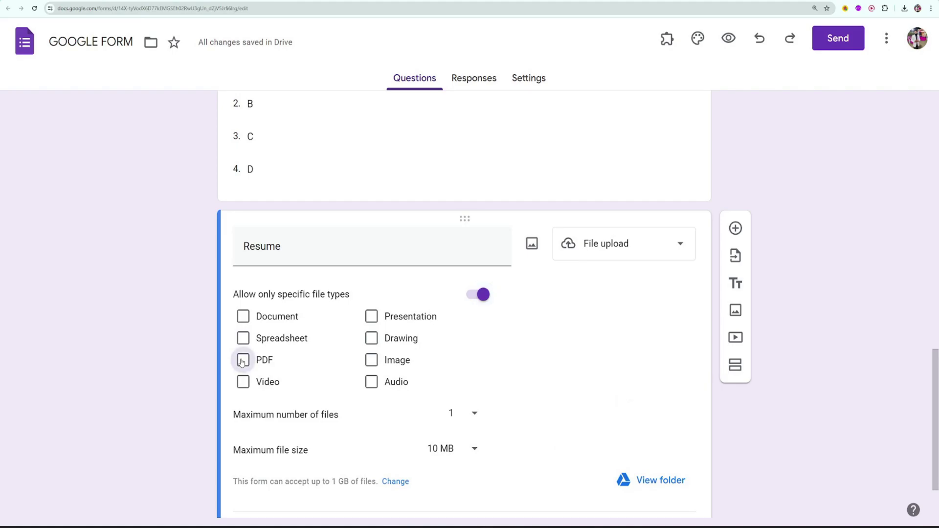
click(242, 361)
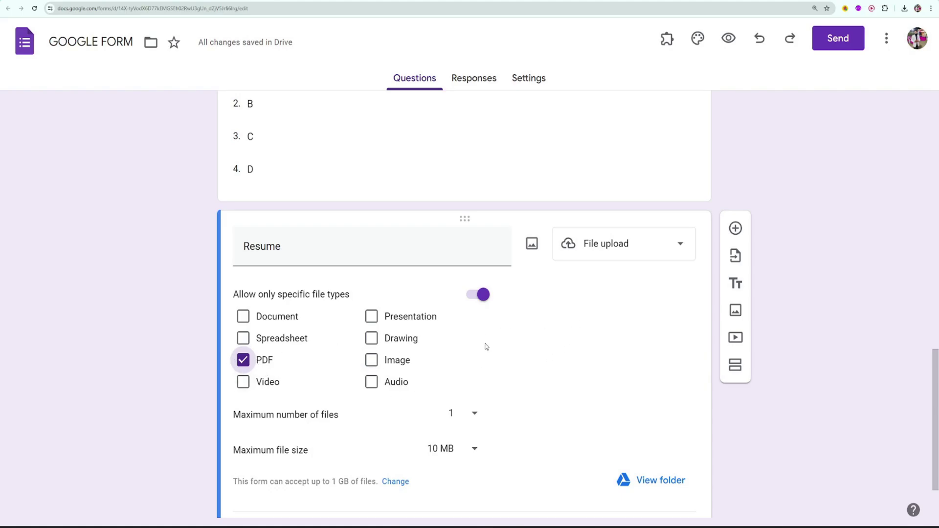
scroll(488, 348, down, 2)
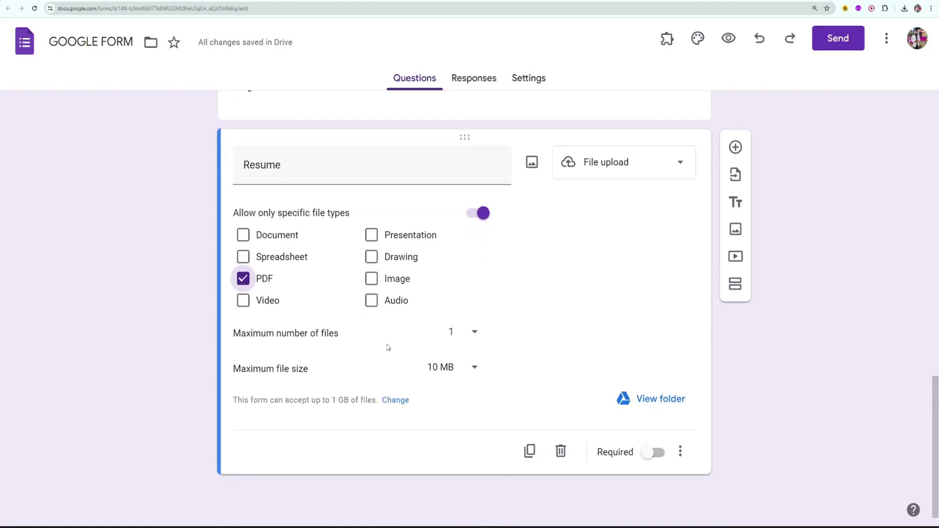
Check the Resume question's choices for the maximum number of files, and set its maximum file size to 1 MB
click(461, 337)
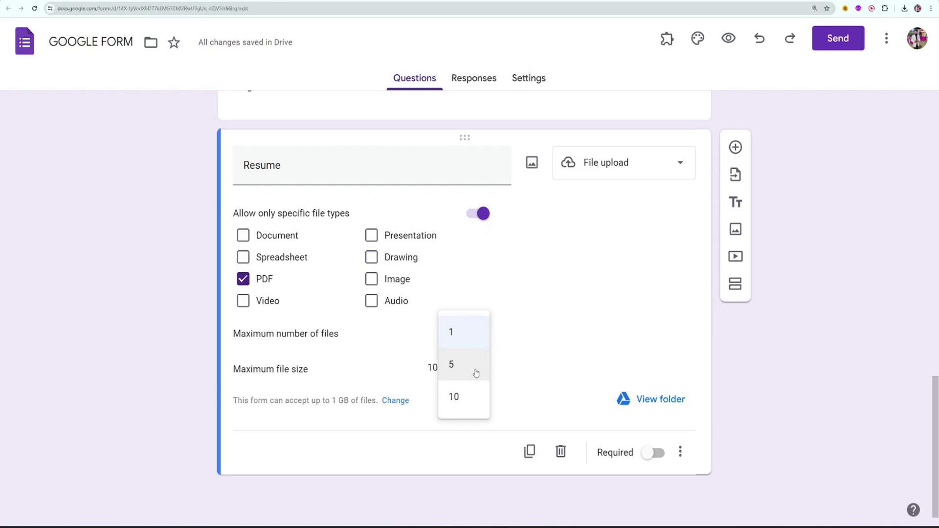
click(517, 348)
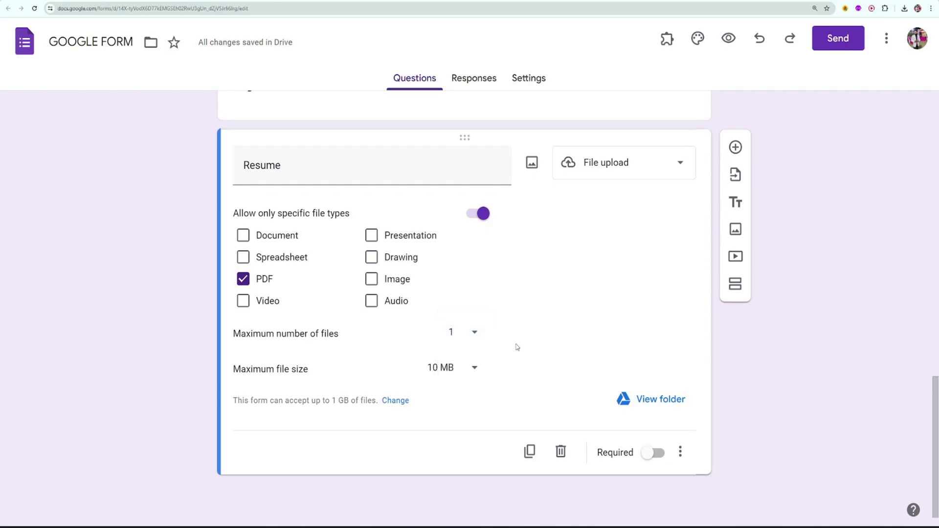
click(446, 374)
click(521, 335)
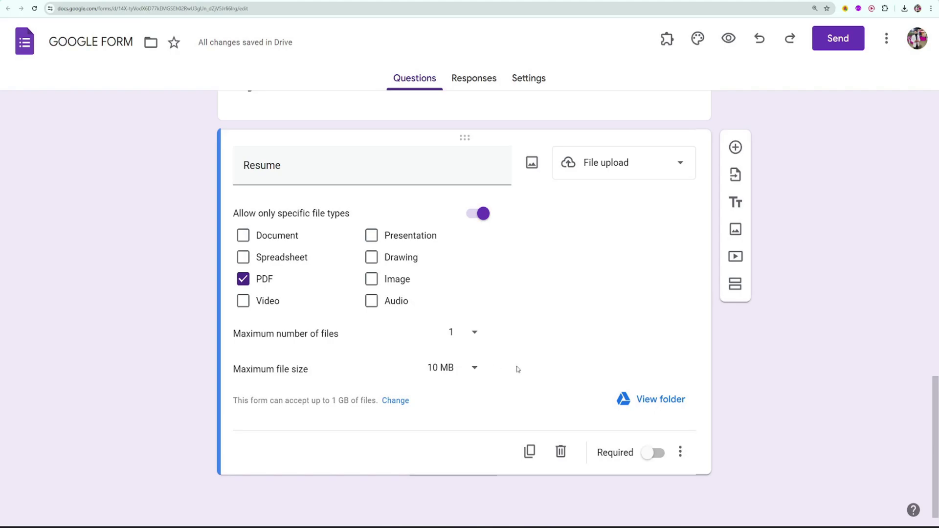
click(454, 368)
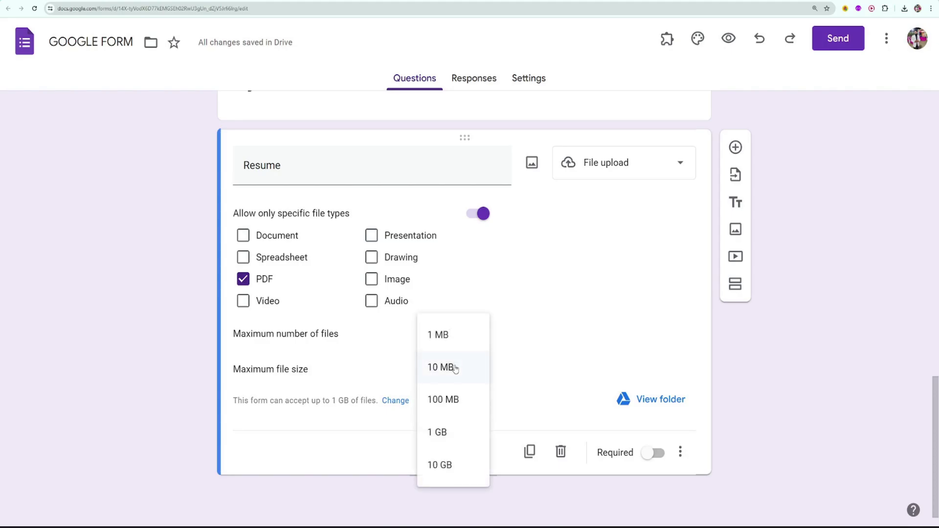
click(454, 337)
View the Google Drive folder that stores the Resume uploads and return to the form
click(656, 401)
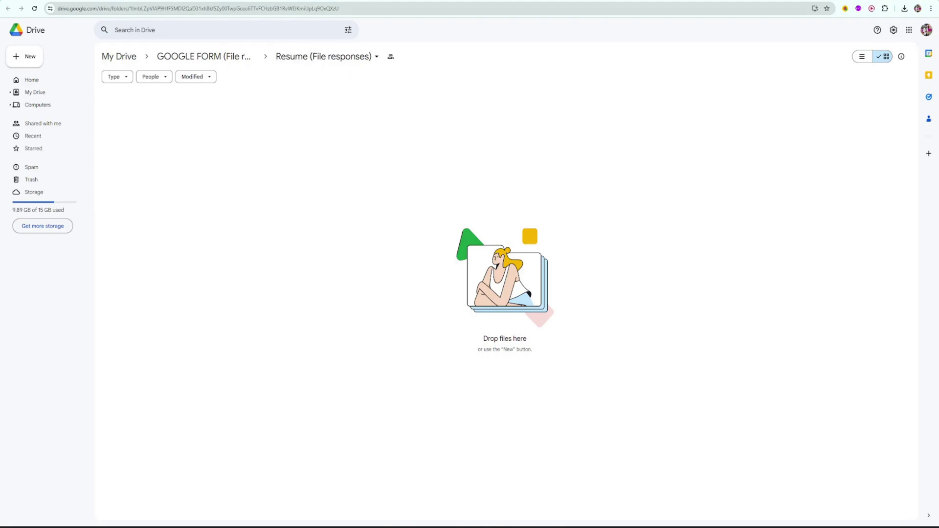
click(167, 1)
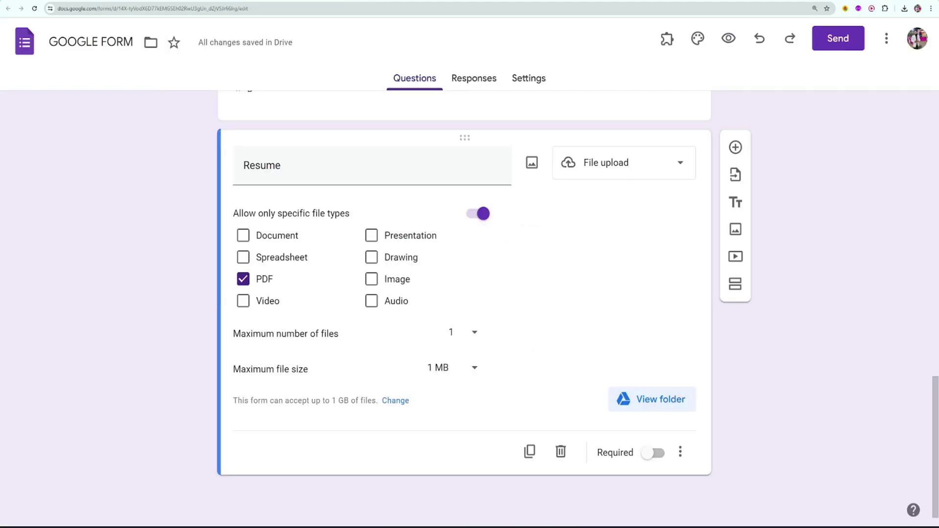
click(237, 0)
click(166, 0)
click(238, 0)
click(167, 0)
Add a question below Resume titled Rating, with Linear scale as its answer type
click(736, 146)
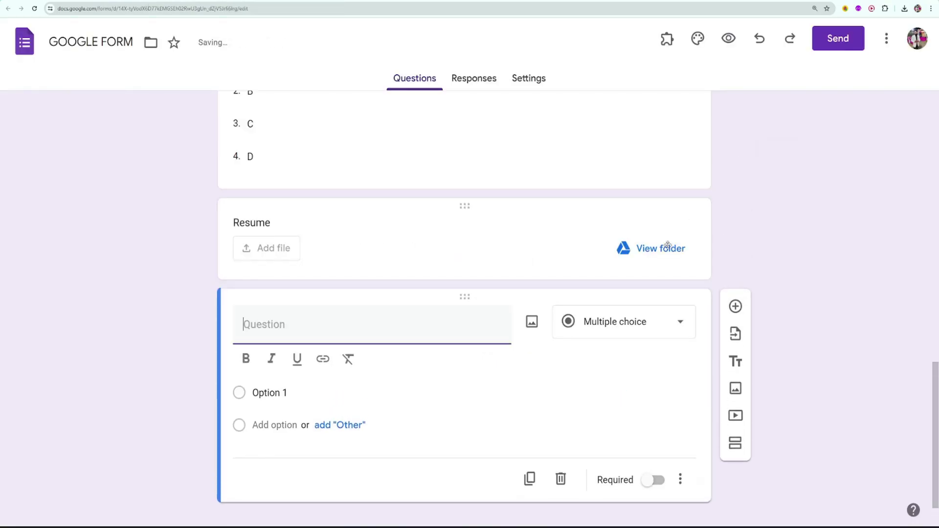
click(644, 329)
click(631, 348)
click(408, 315)
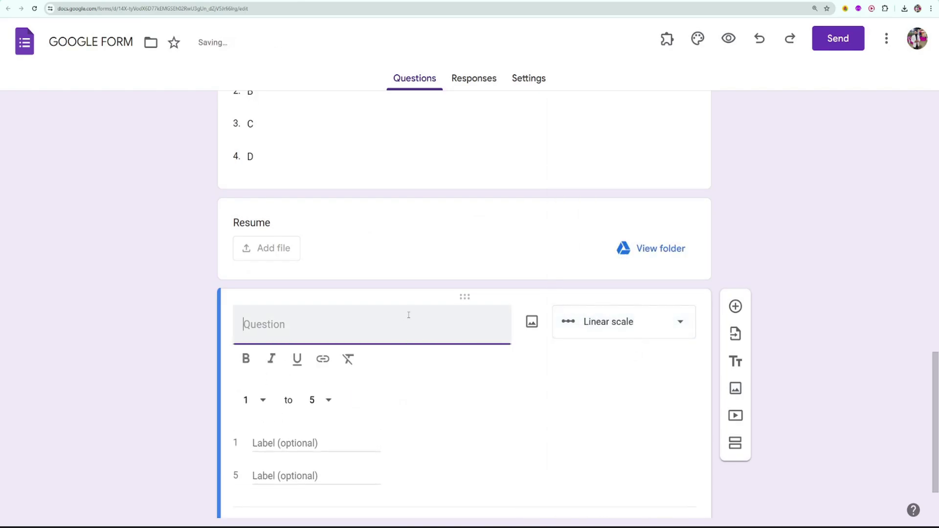
text(Ra)
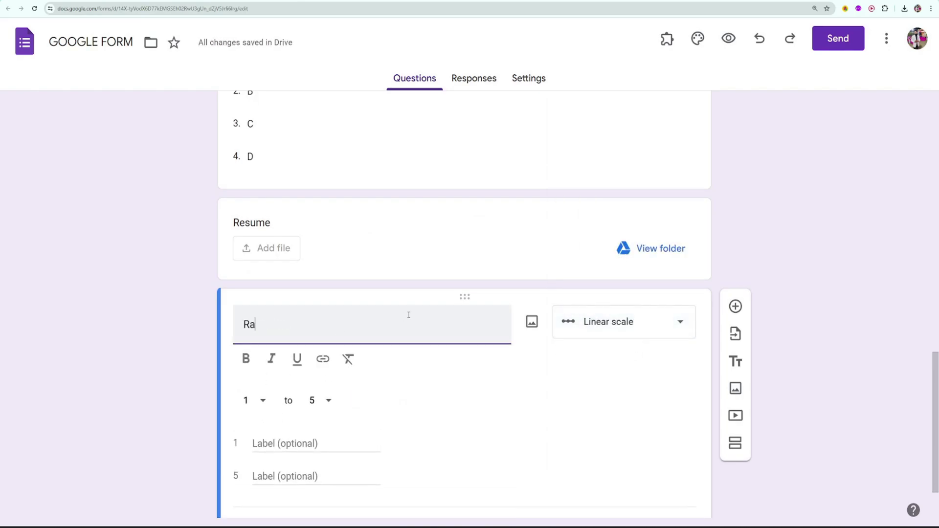
text(ting)
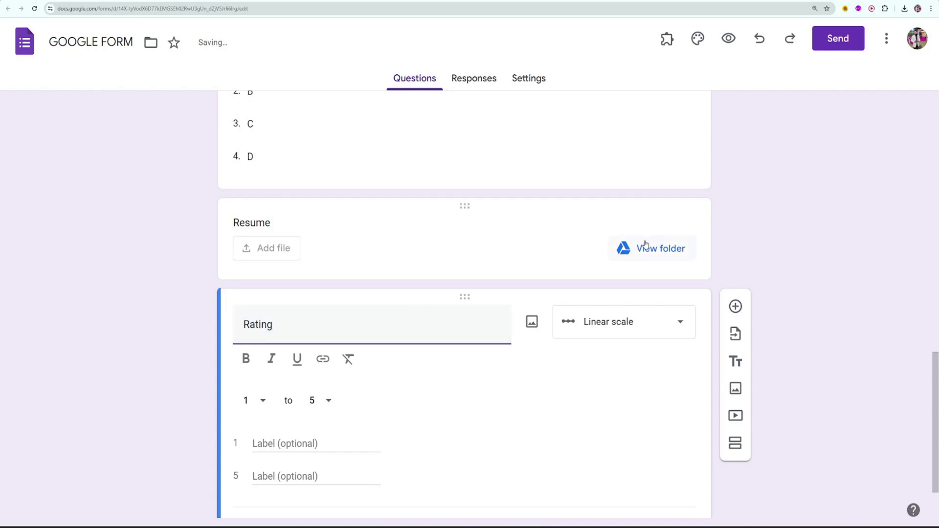
Try 10 as the upper end of the Rating scale, then set the scale to run from 1 to 3
scroll(798, 250, down, 2)
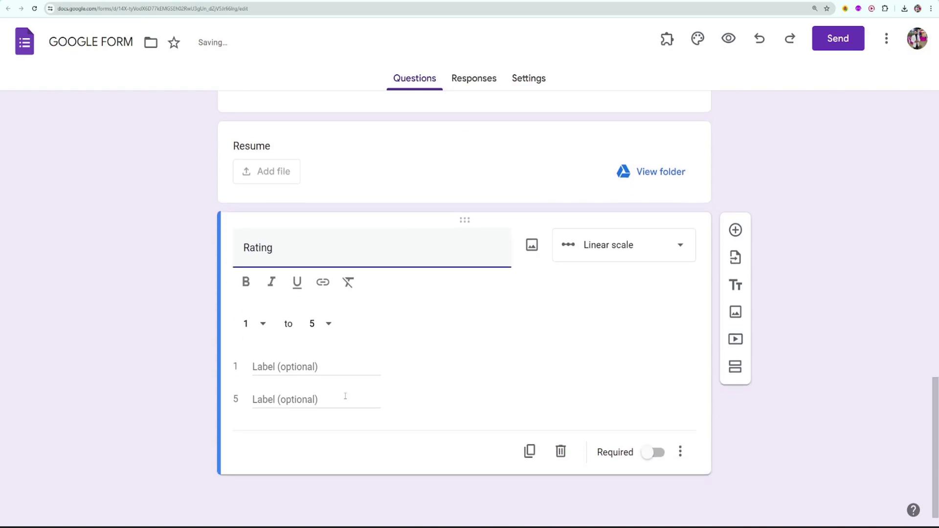
click(328, 325)
click(315, 489)
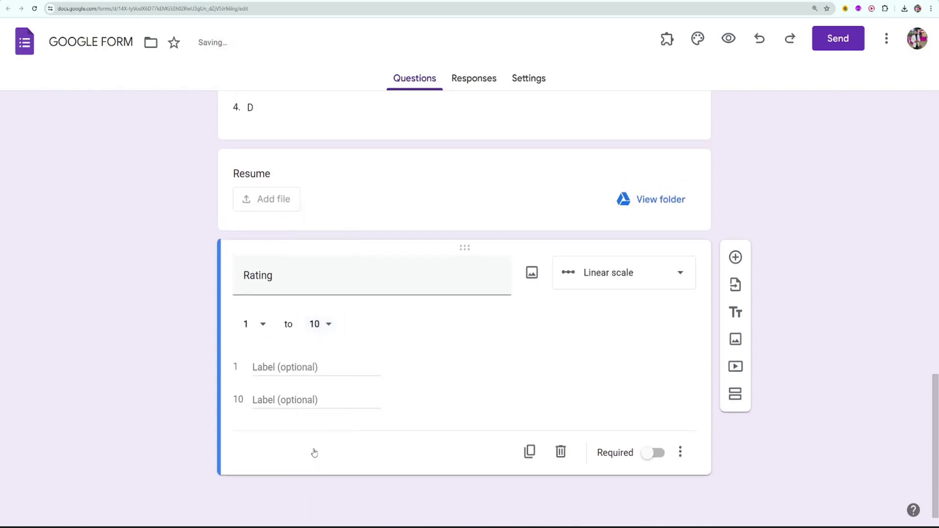
click(298, 369)
click(324, 324)
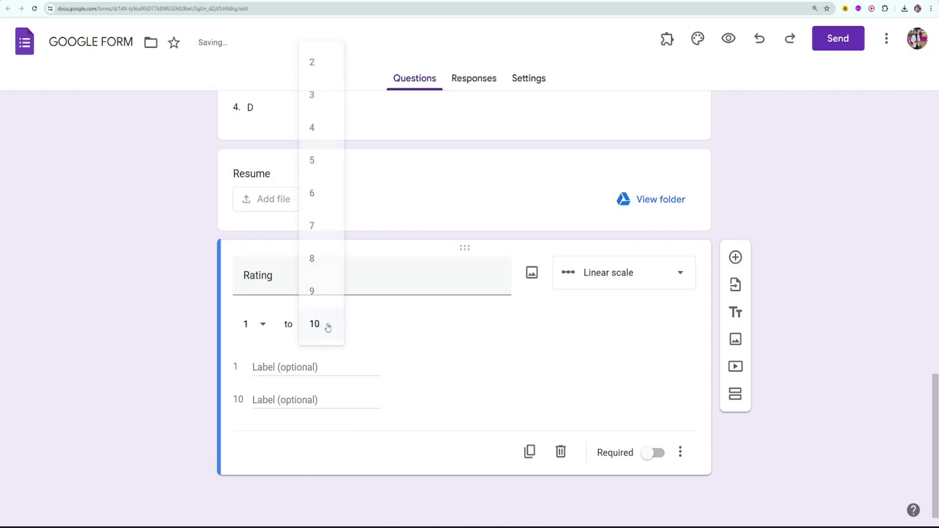
click(322, 114)
Label the ends of the Rating scale Good for 1 and Bad for 3
click(285, 371)
text(Hi)
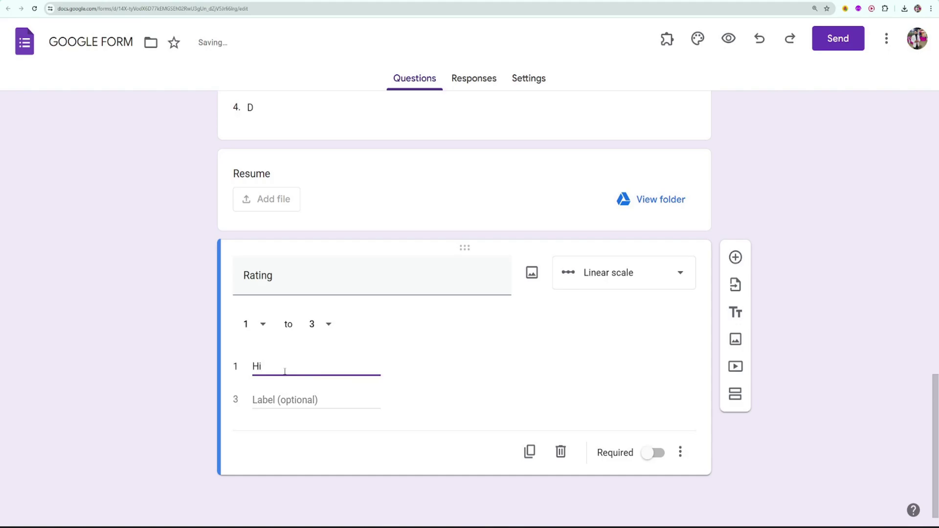
click(304, 280)
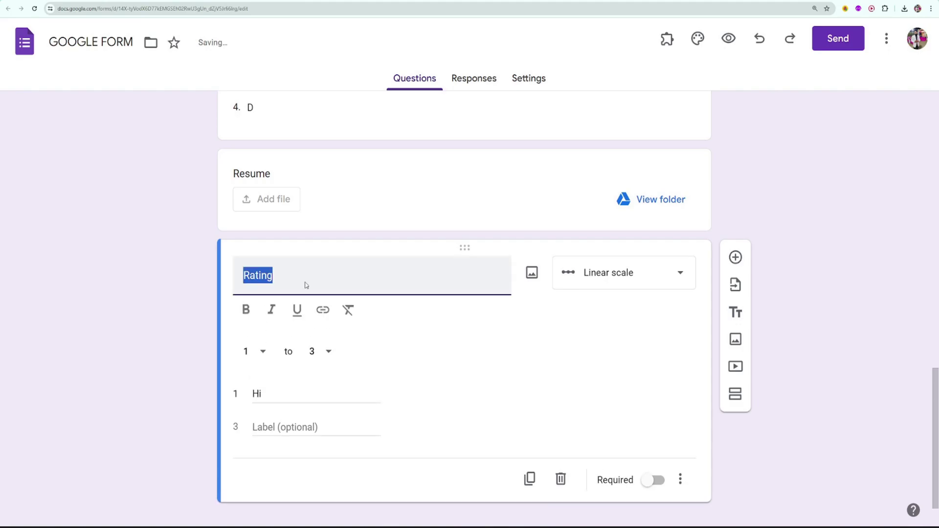
double_click(329, 391)
key(BackSpace)
text(Good)
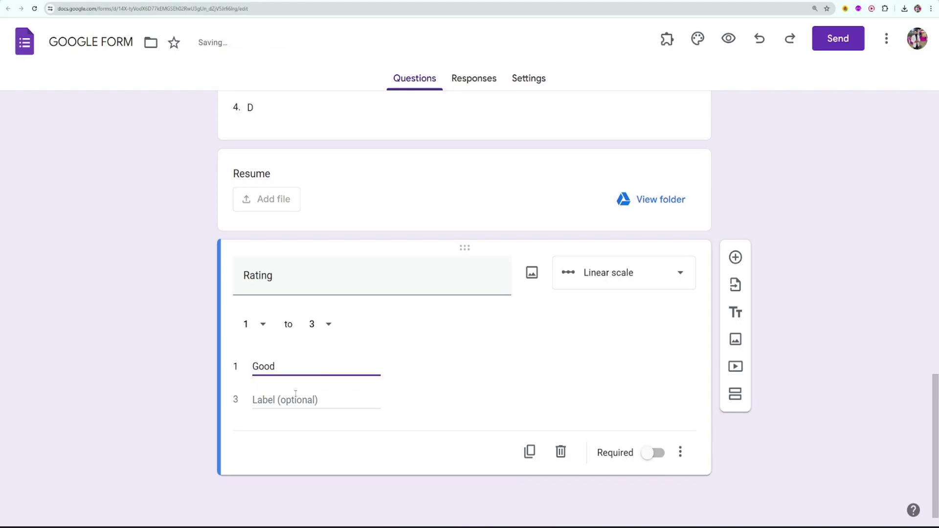
click(298, 396)
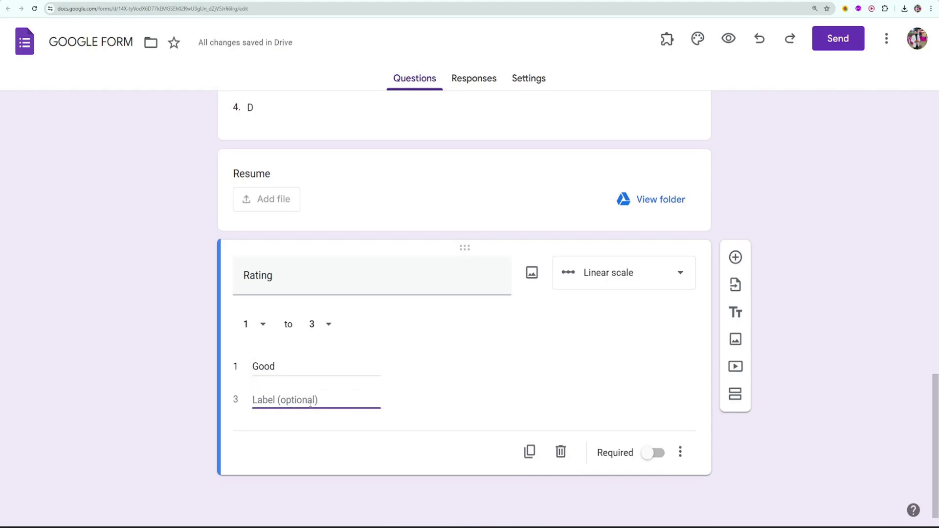
text(BA)
key(BackSpace)
key(BackSpace)
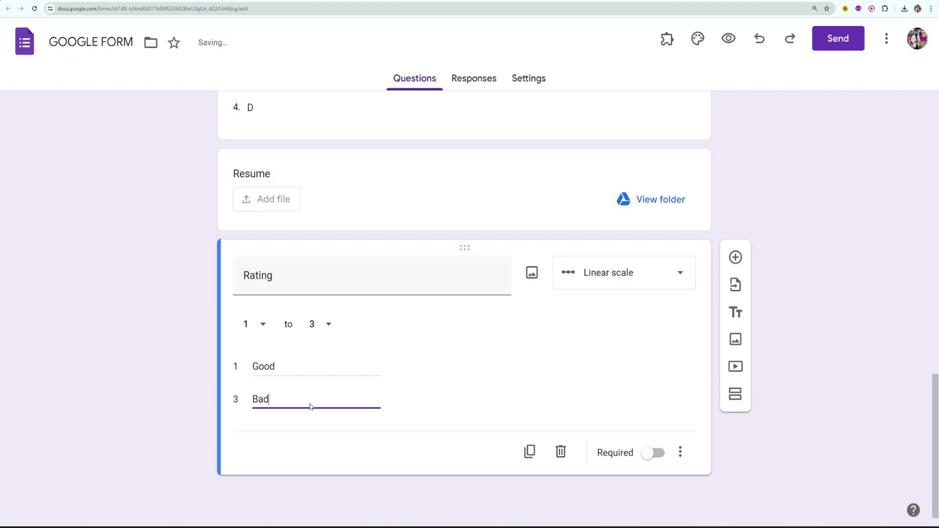
click(785, 278)
Add a question below Rating with Multiple choice grid as its answer type
click(735, 257)
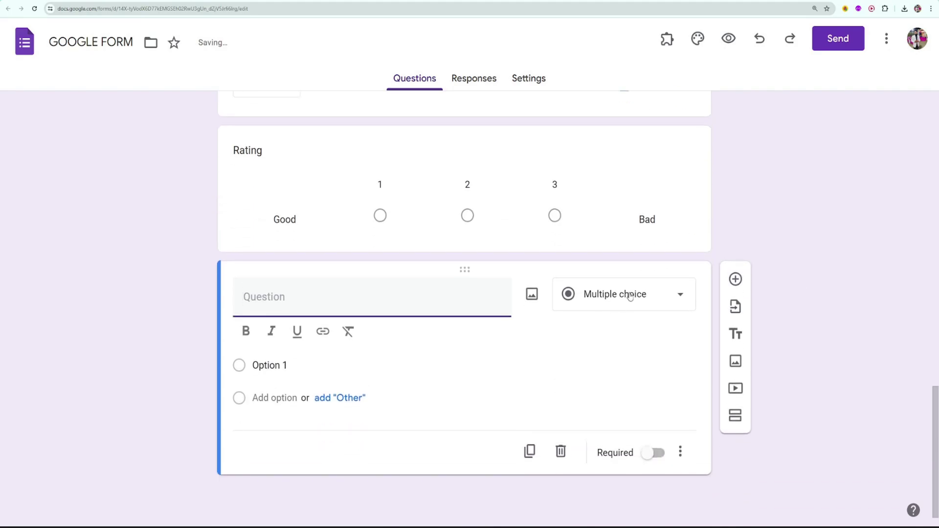
click(631, 296)
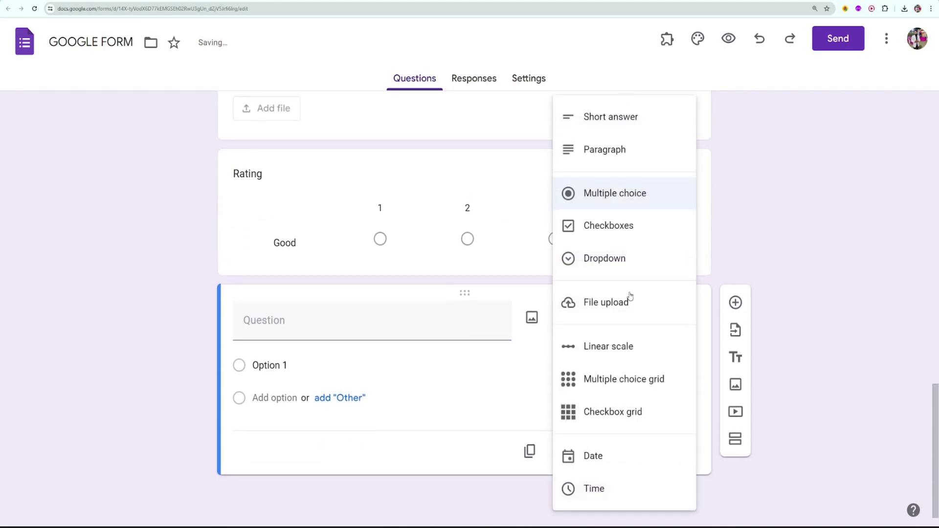
click(620, 382)
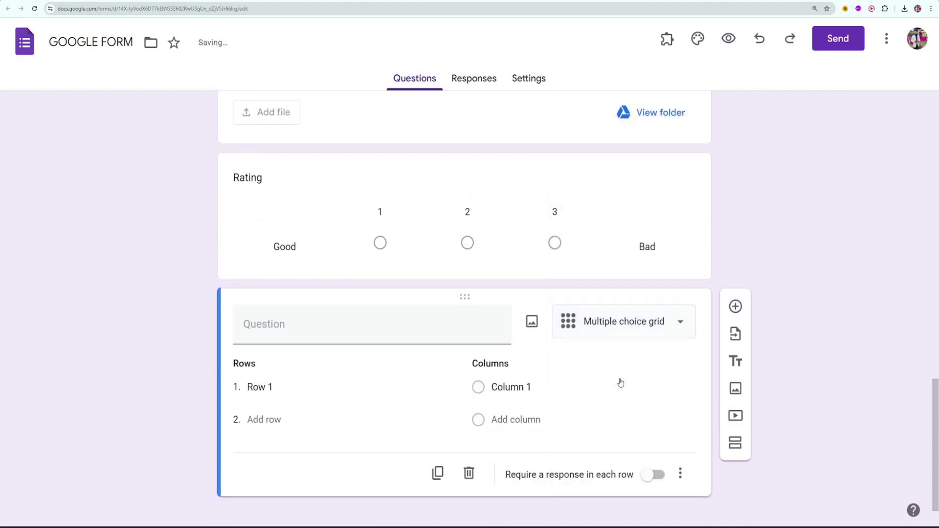
click(373, 318)
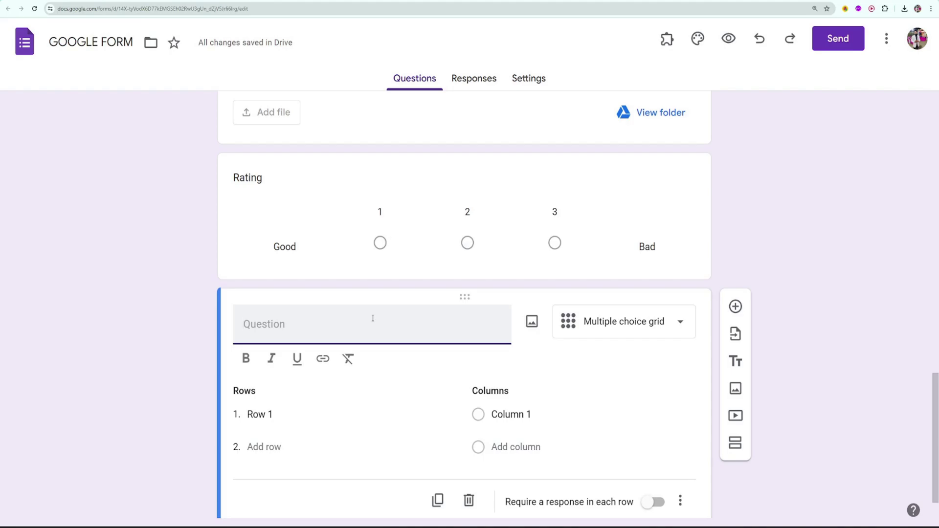
Name four rows of the multiple choice grid 1, 2, 3 and 4
click(280, 414)
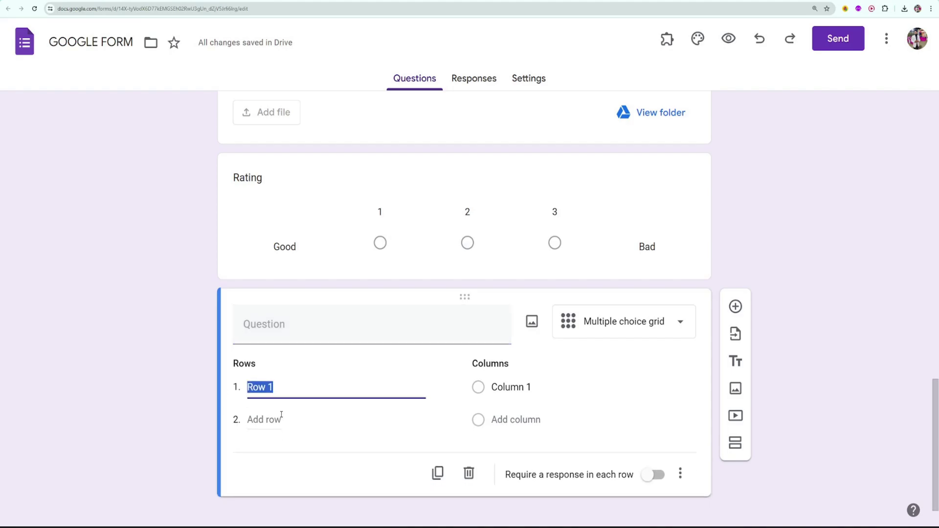
text(A)
key(BackSpace)
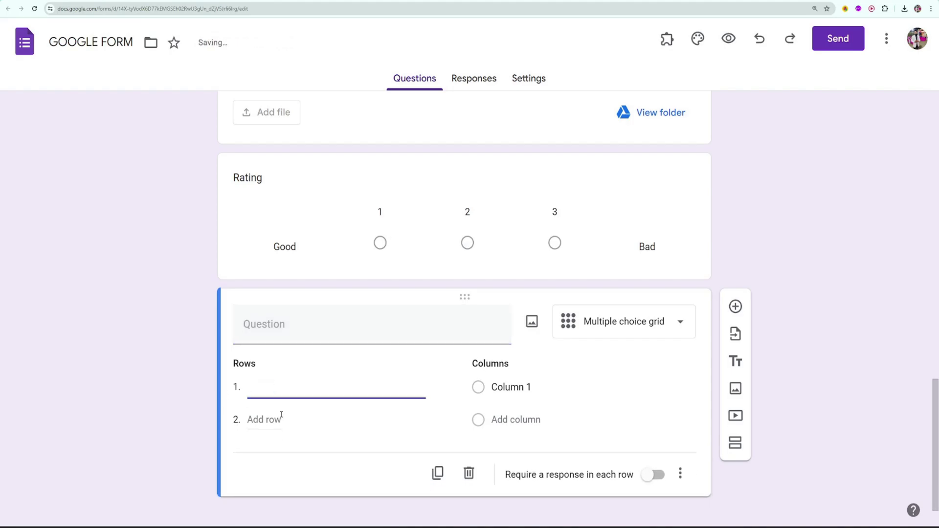
click(278, 421)
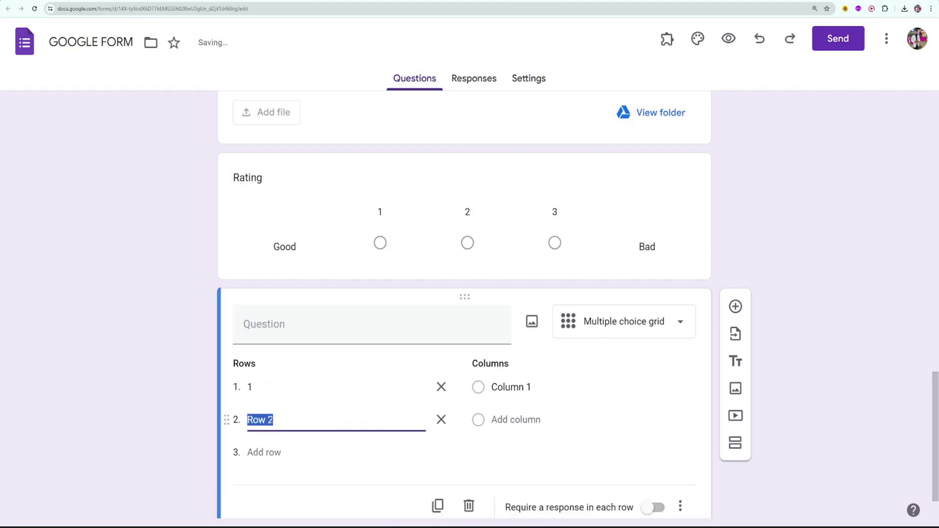
text(2)
click(276, 453)
text(3)
click(258, 486)
text(4)
Name four columns of the multiple choice grid A, B, C and D
click(514, 388)
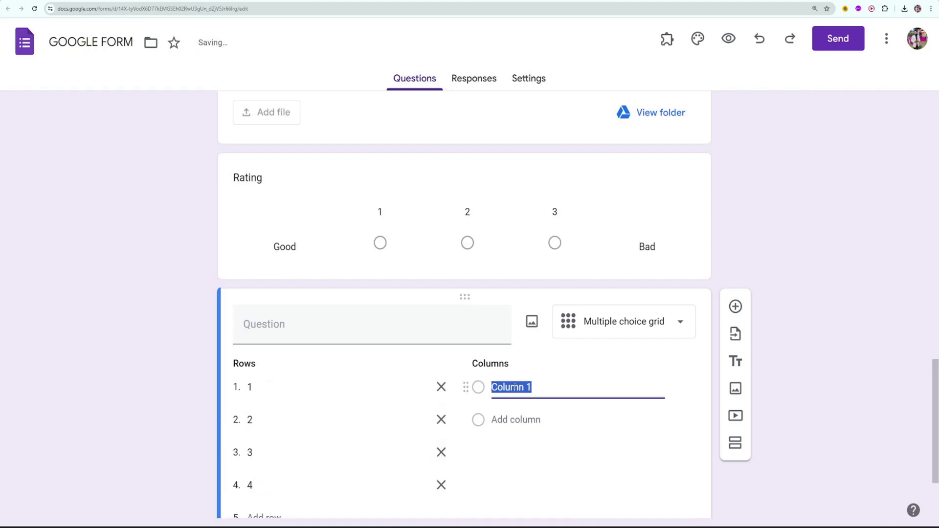
text(A)
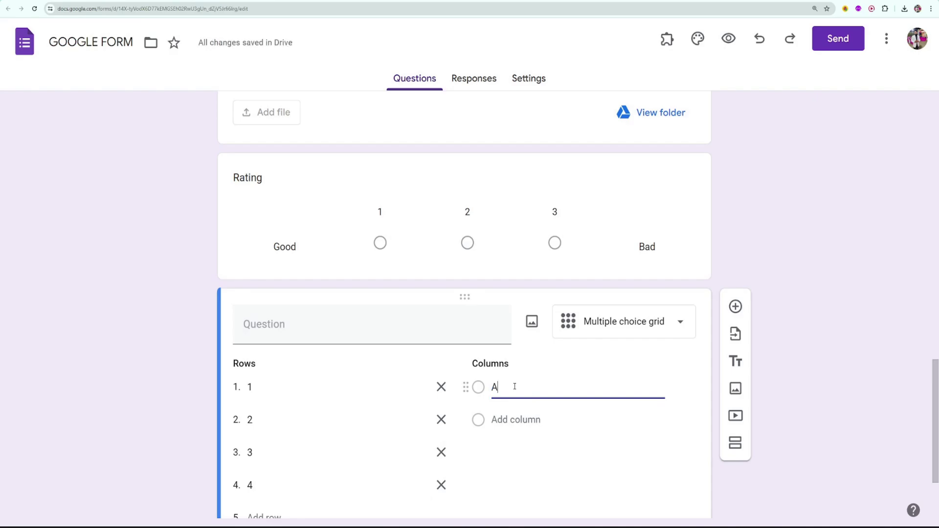
key(Return)
text(B)
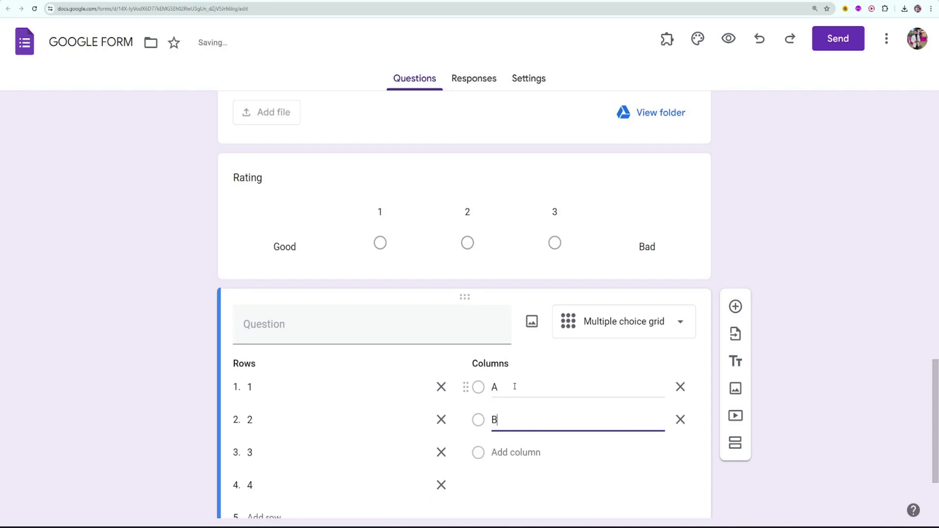
key(Return)
text(C)
key(Return)
text(D)
scroll(818, 339, down, 1)
scroll(817, 338, down, 2)
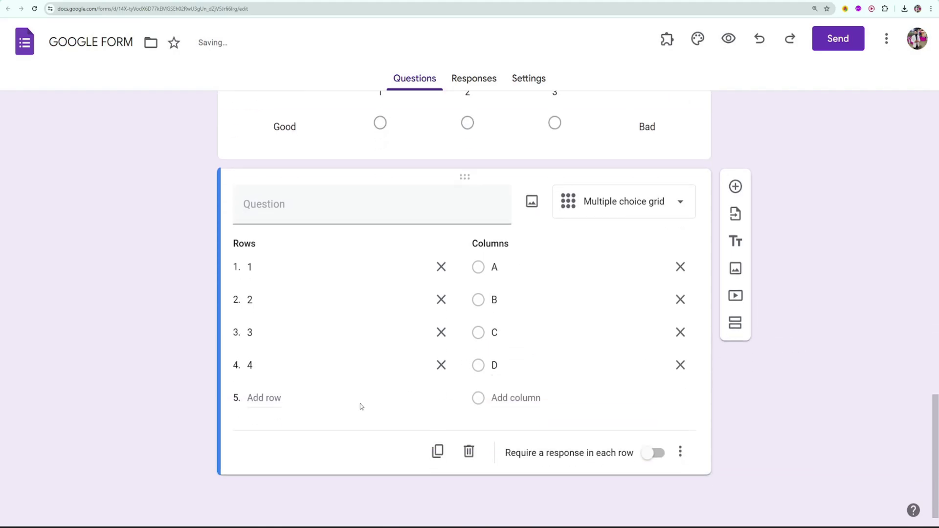
Add an untitled Checkbox grid question below the multiple choice grid and compare the two grid questions
click(735, 186)
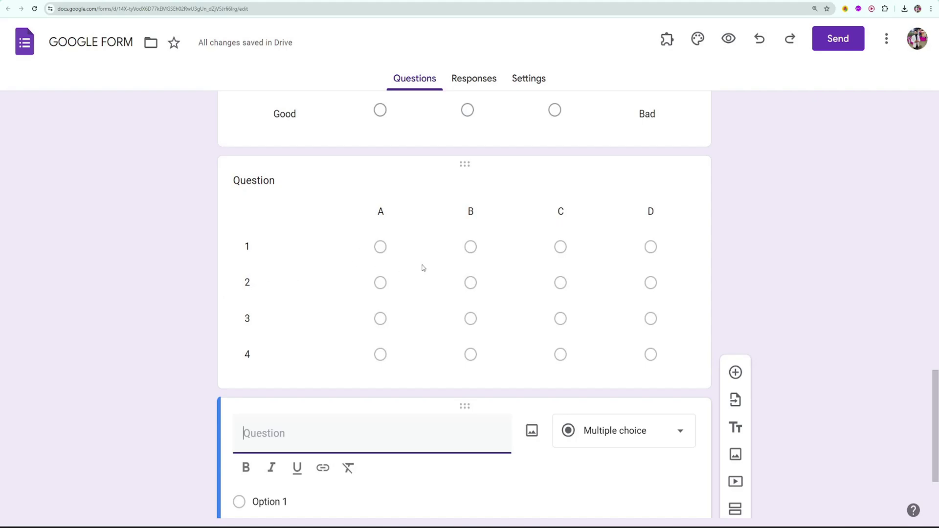
scroll(423, 268, down, 3)
click(635, 301)
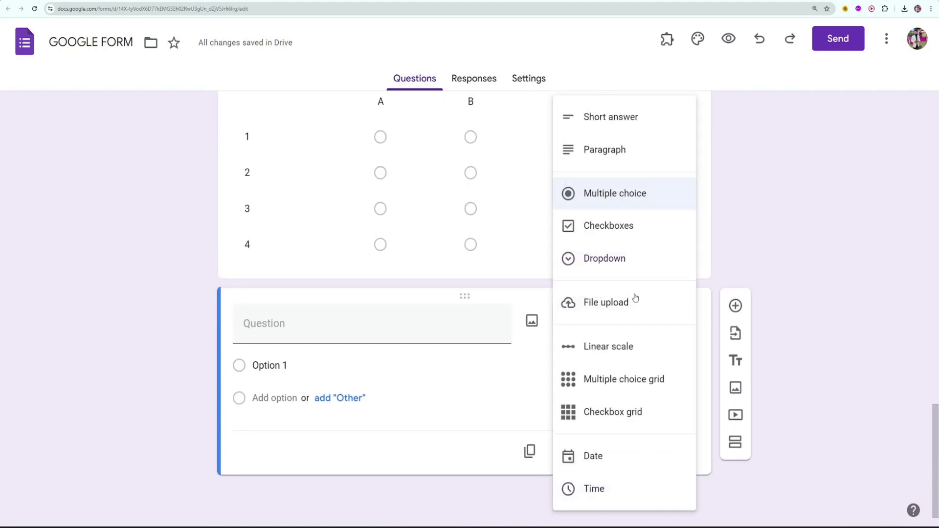
click(613, 414)
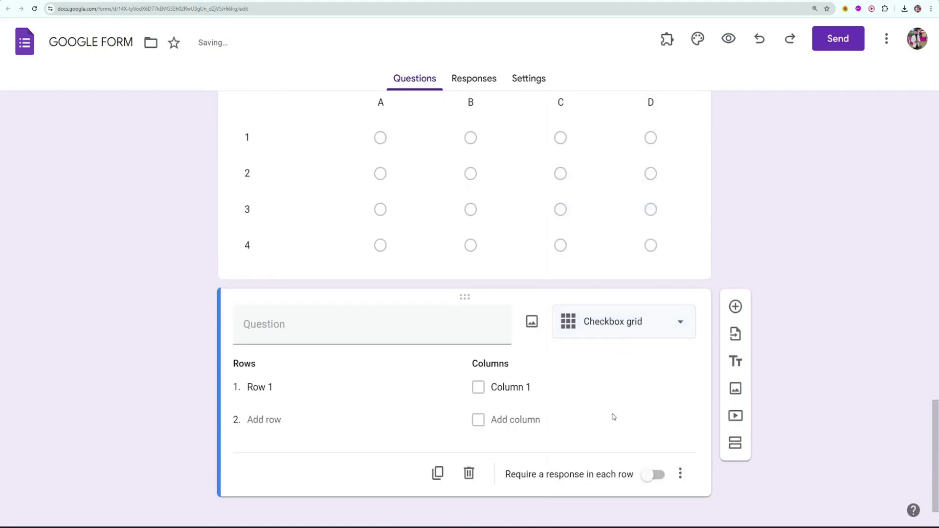
scroll(473, 243, up, 1)
scroll(474, 242, up, 2)
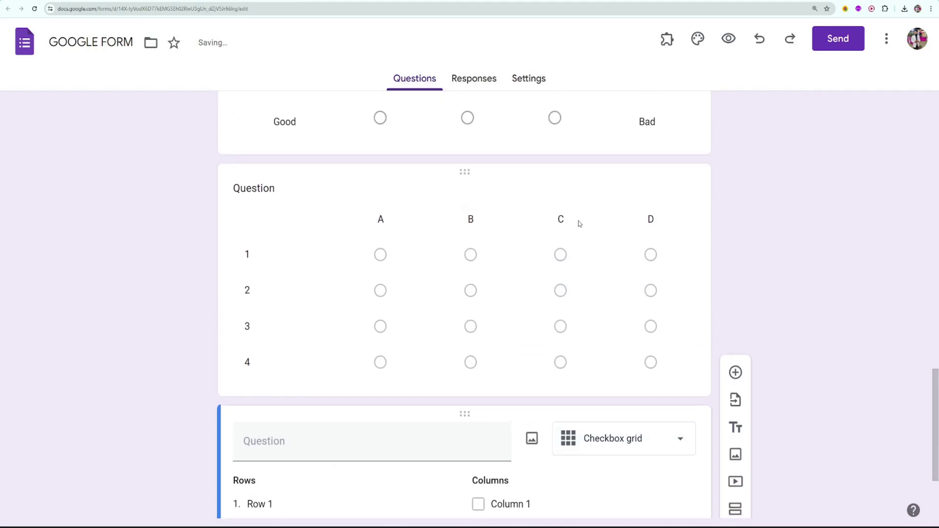
click(578, 222)
click(807, 227)
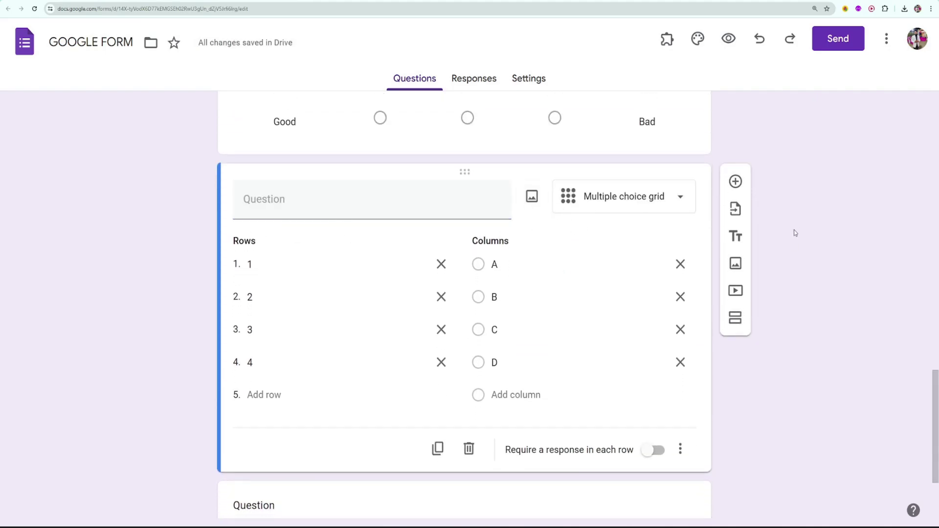
scroll(540, 274, down, 3)
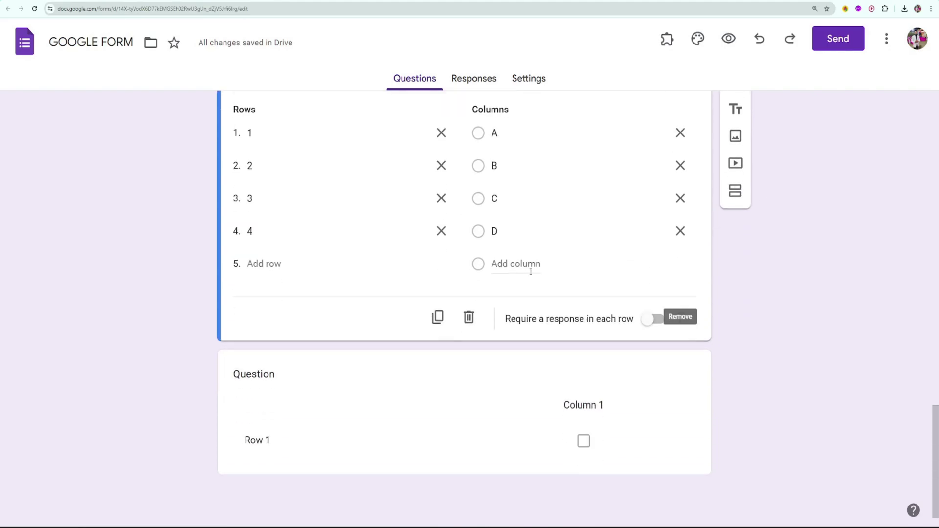
click(543, 379)
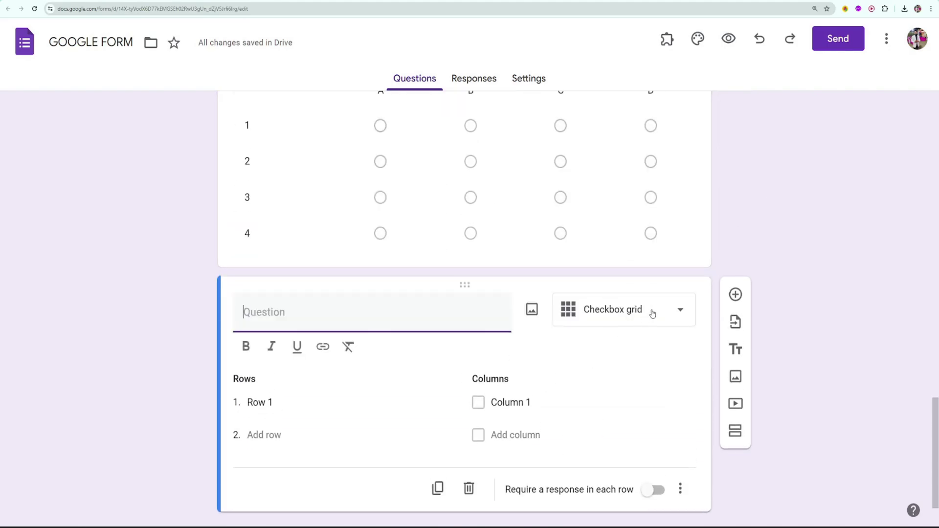
Add another untitled question, try Date as its answer type, and switch it to Time
click(736, 294)
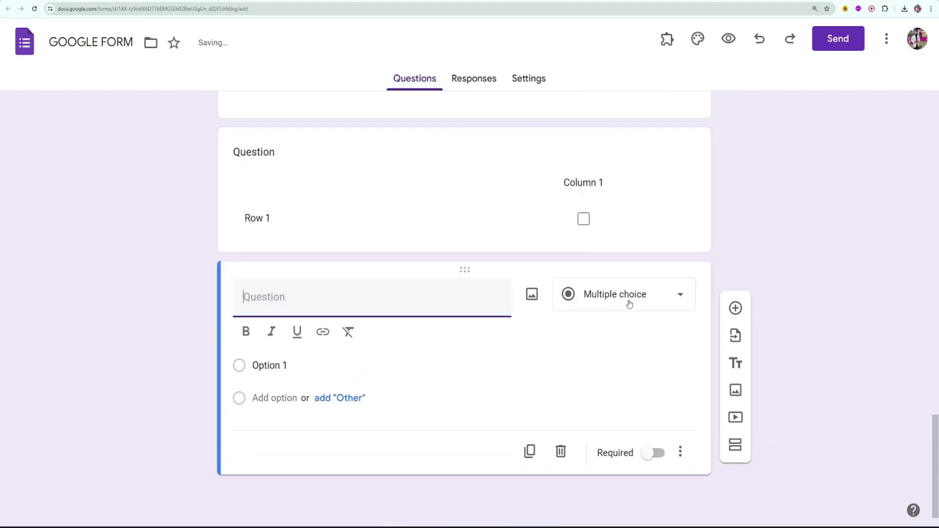
click(627, 303)
click(592, 459)
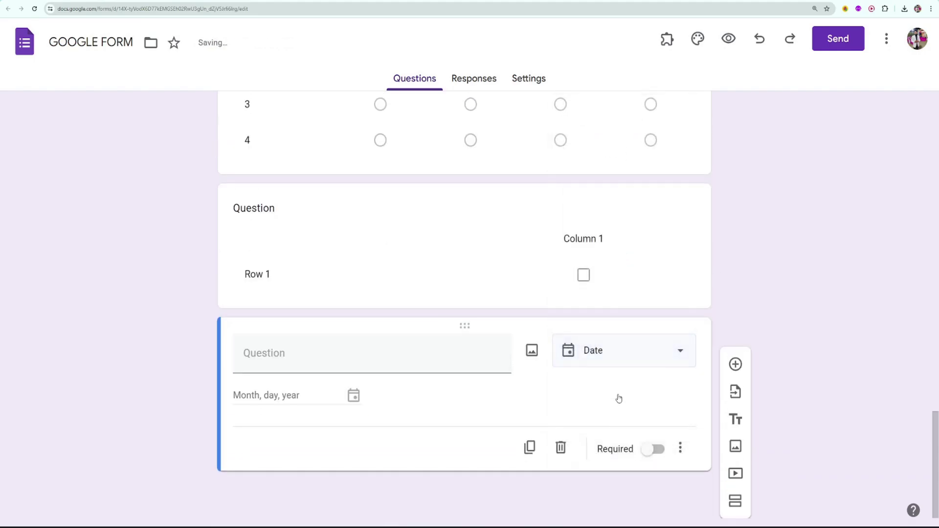
click(660, 350)
click(624, 432)
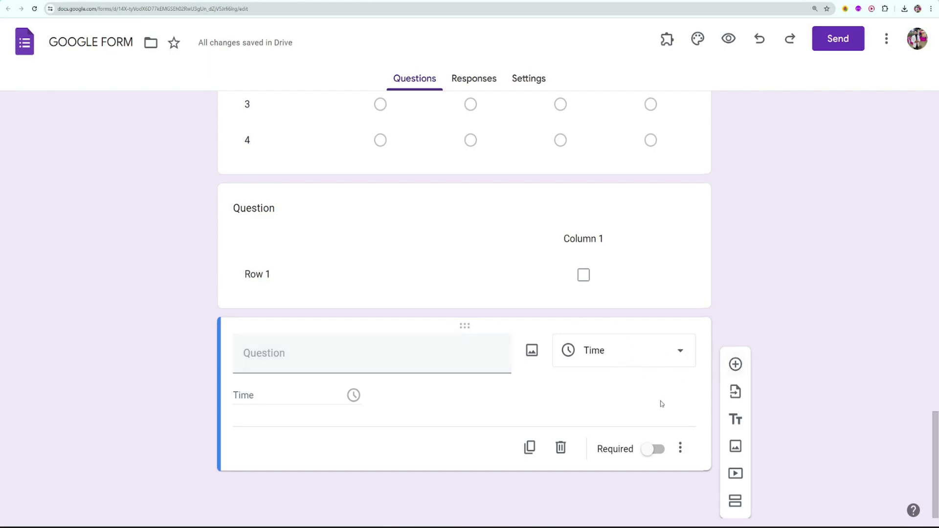
Add an untitled question below the Time question and look through its available answer types
click(736, 364)
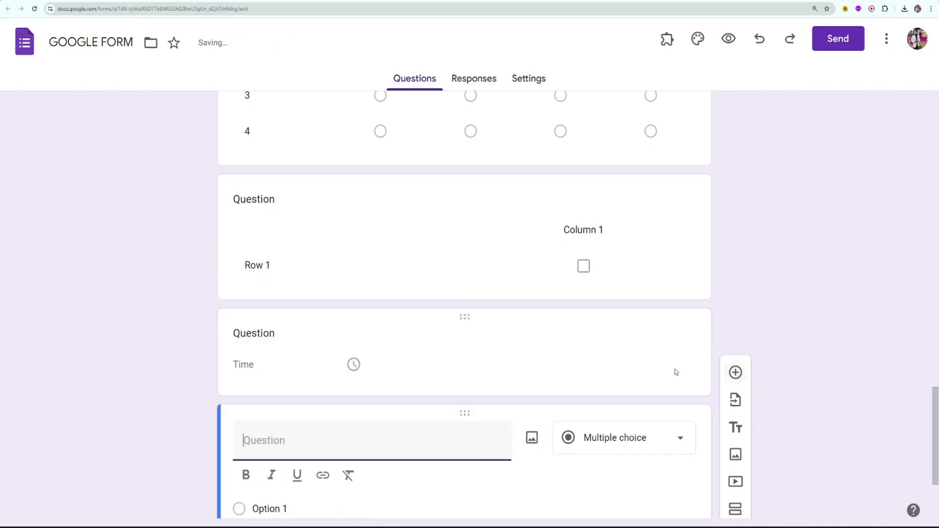
click(658, 308)
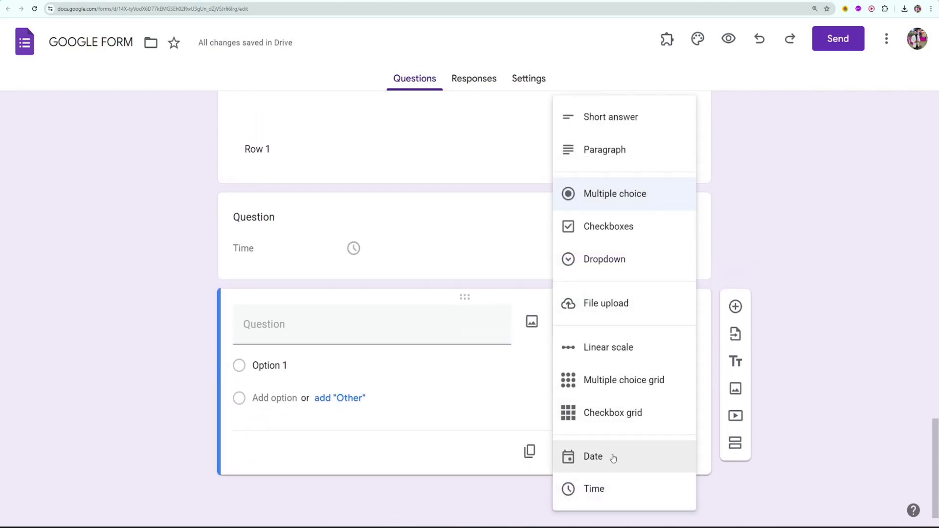
click(737, 231)
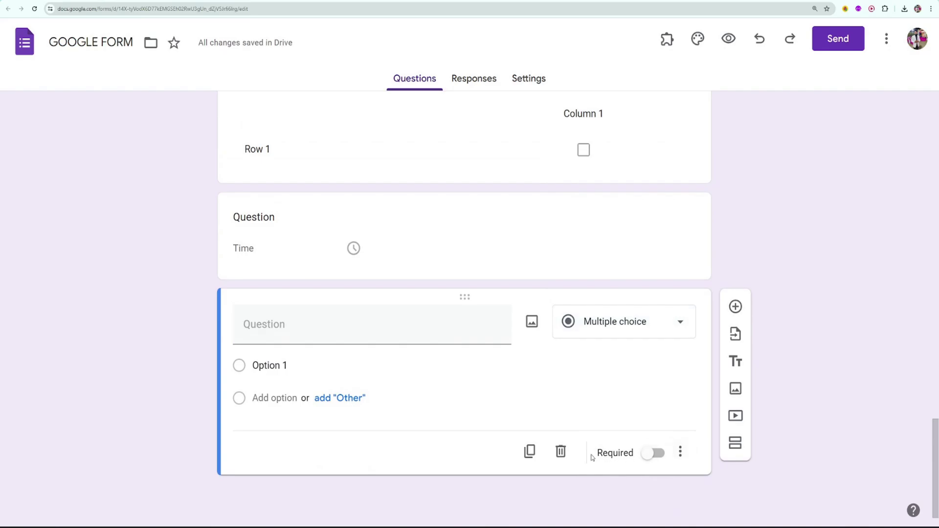
Delete the last three untitled questions: the multiple choice, Time and Checkbox grid ones
click(560, 451)
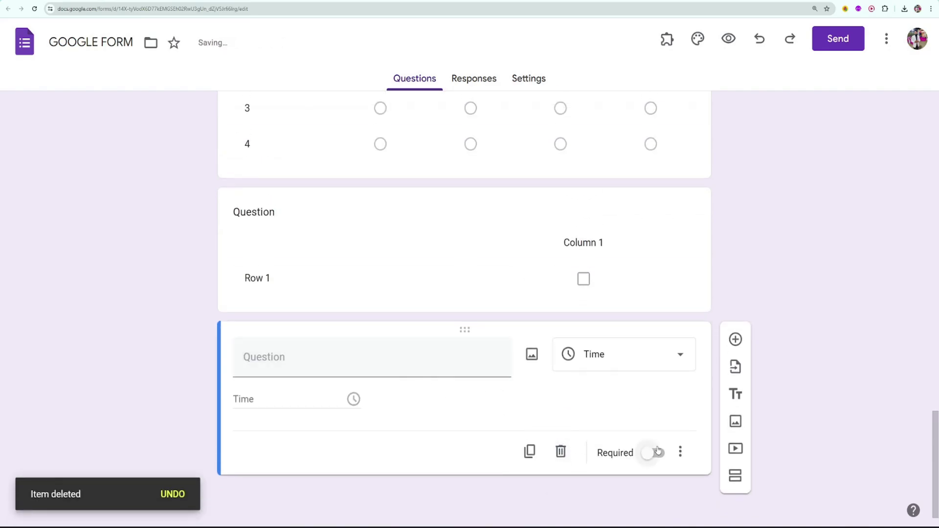
click(560, 451)
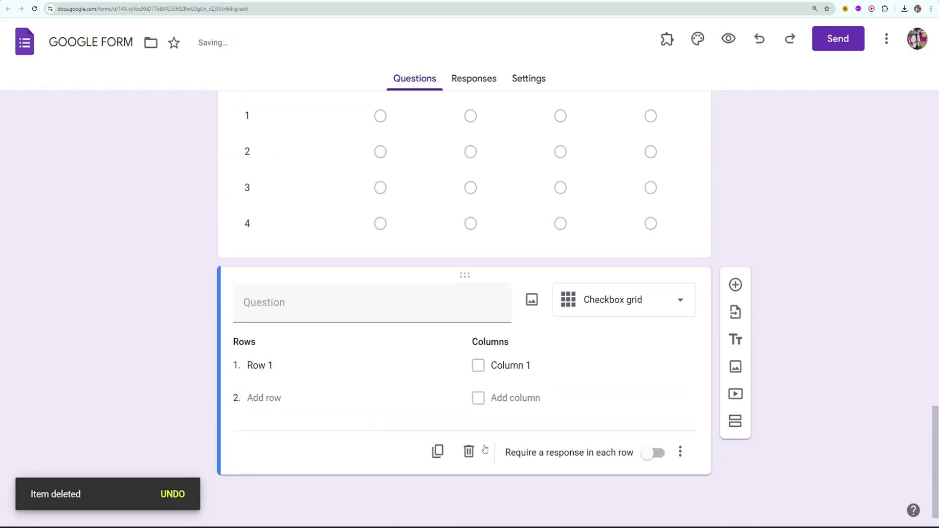
click(470, 451)
Make the Name question required and duplicate it
scroll(541, 386, up, 20)
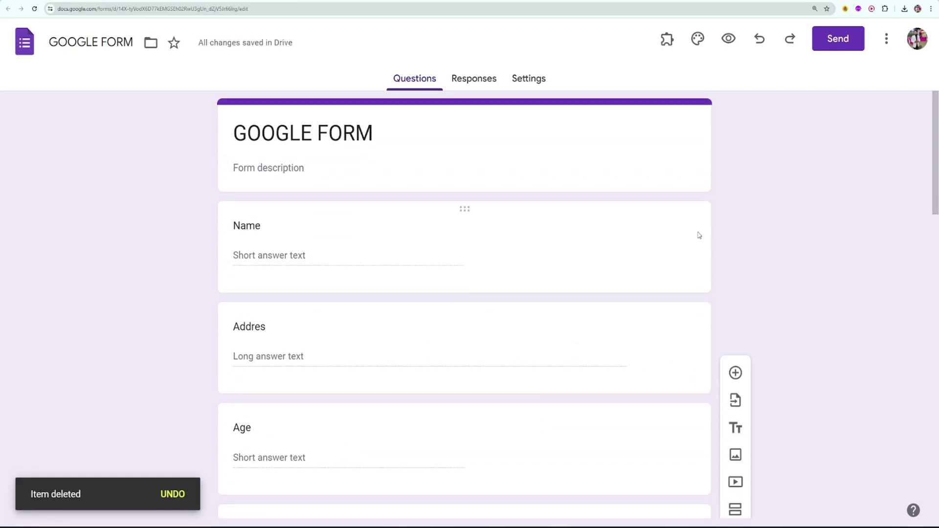
click(512, 257)
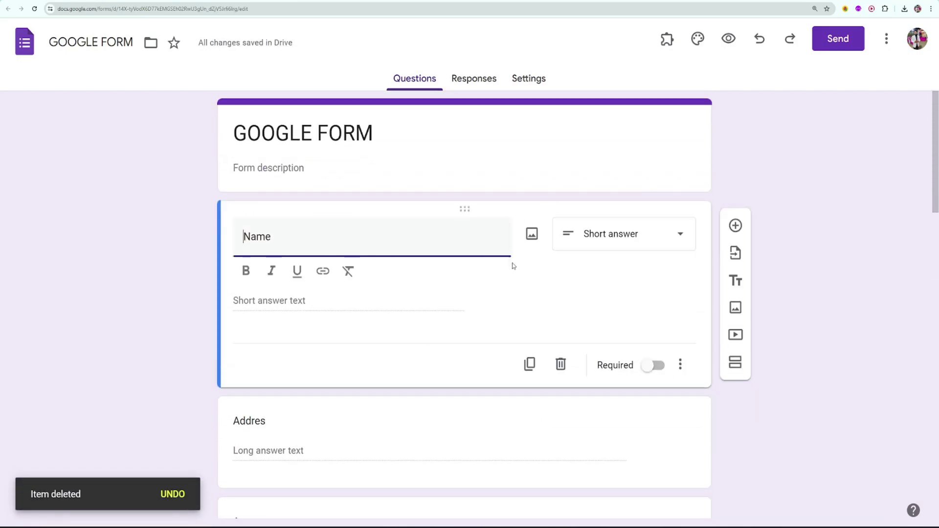
click(653, 370)
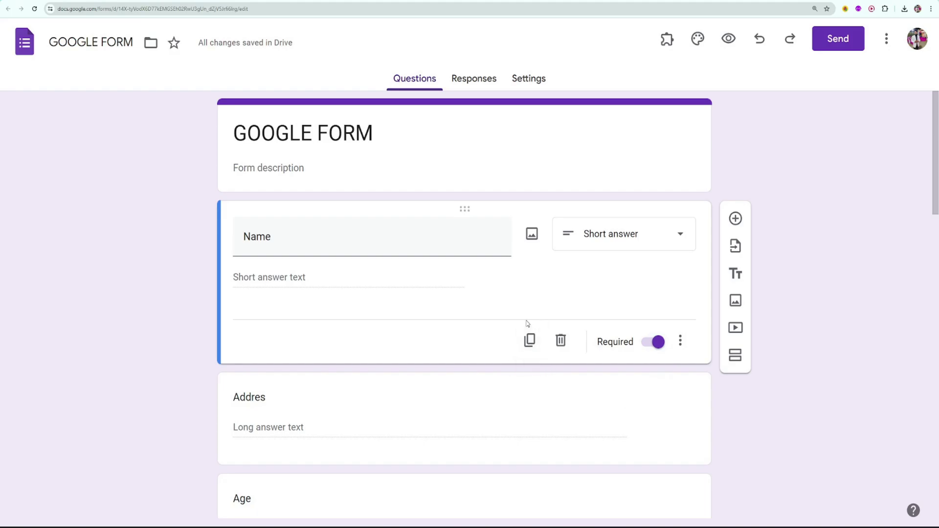
click(528, 342)
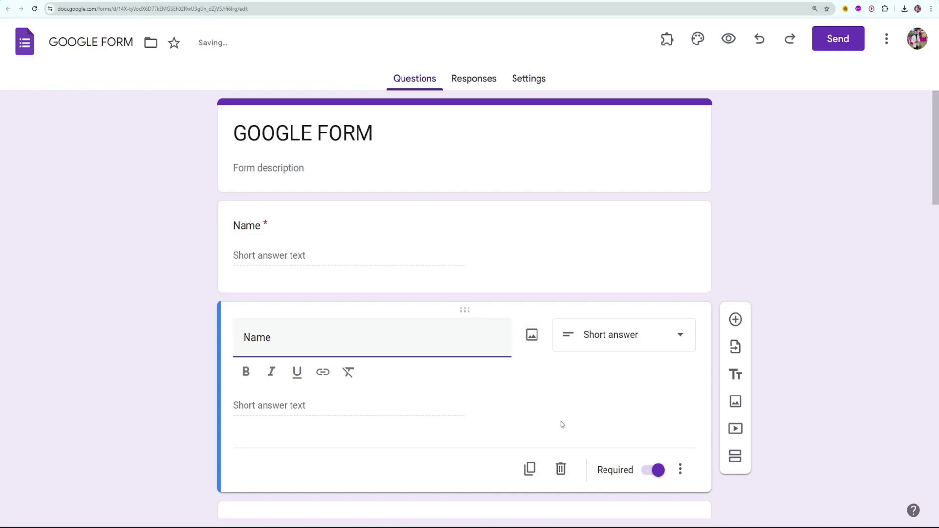
Delete the duplicated Name question
click(560, 469)
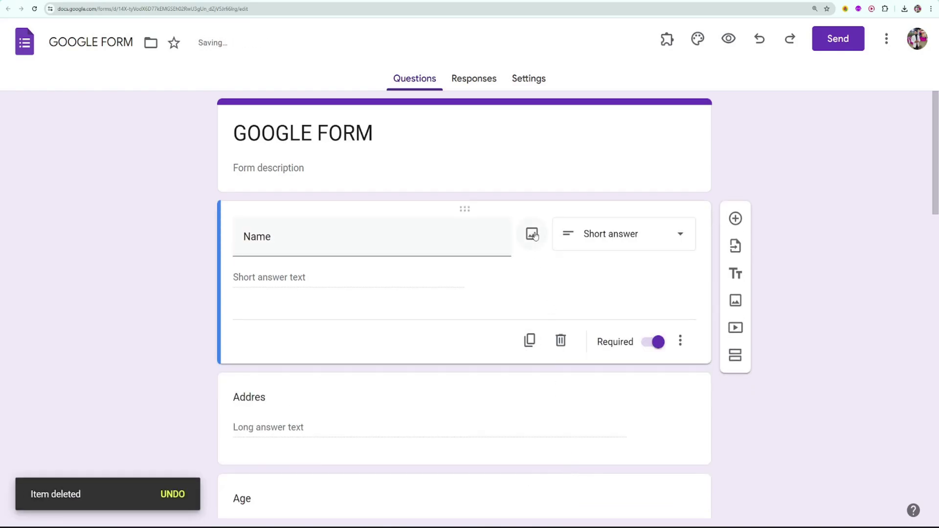
Search Google Images for "pie chart" and insert the mostly yellow pie chart into the Name question
click(532, 234)
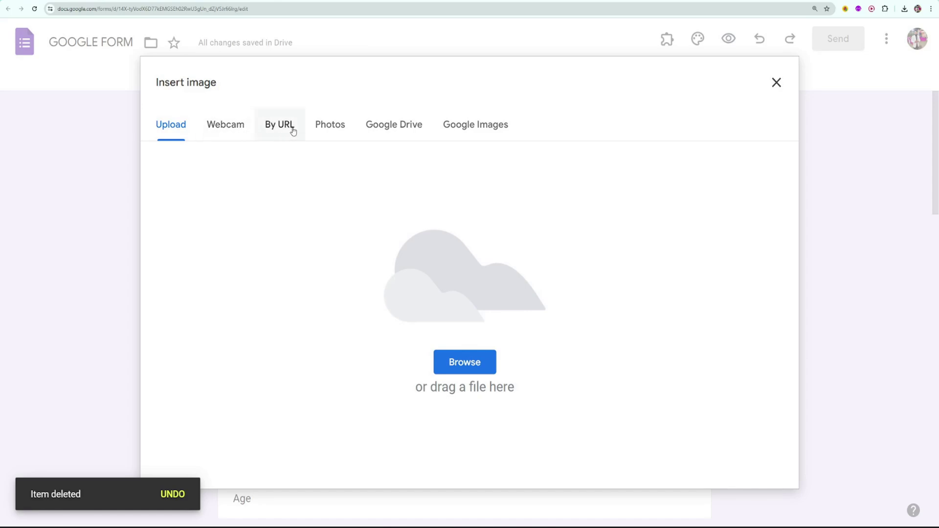
click(332, 126)
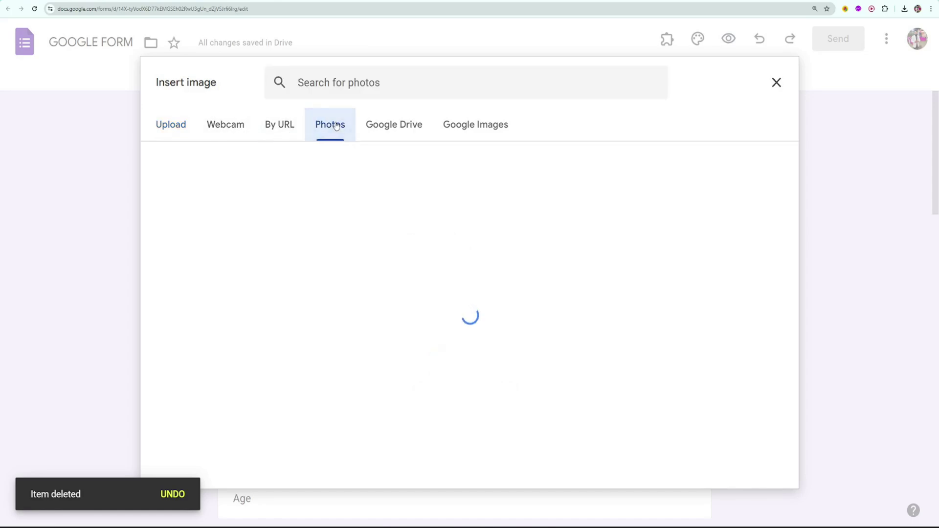
click(176, 125)
click(480, 127)
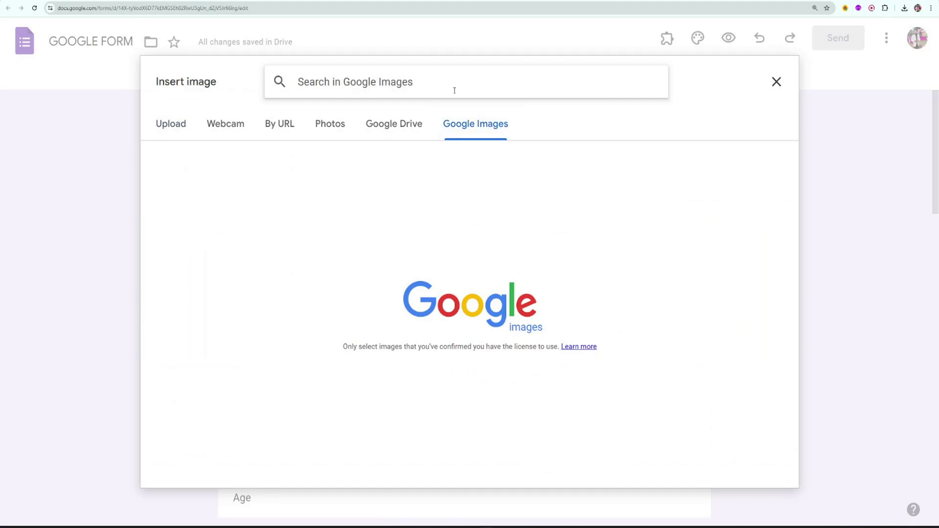
text(pie chart)
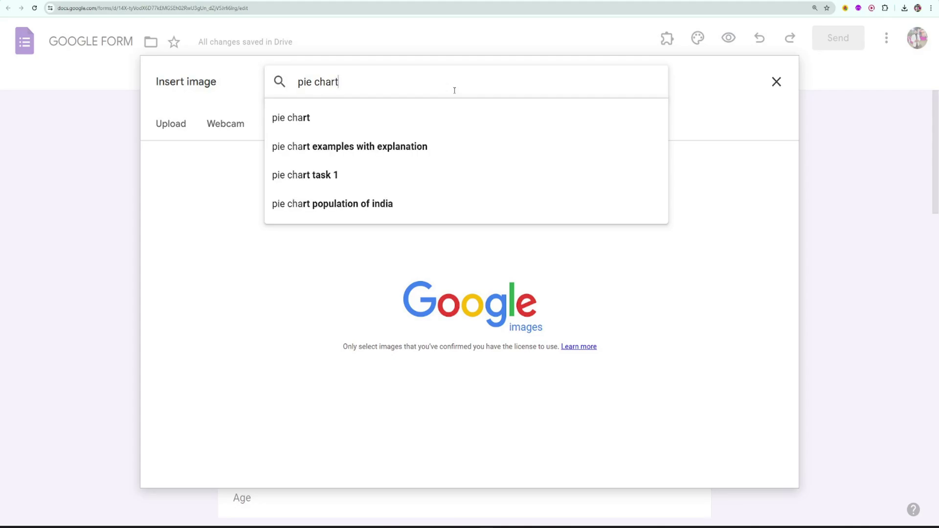
key(Return)
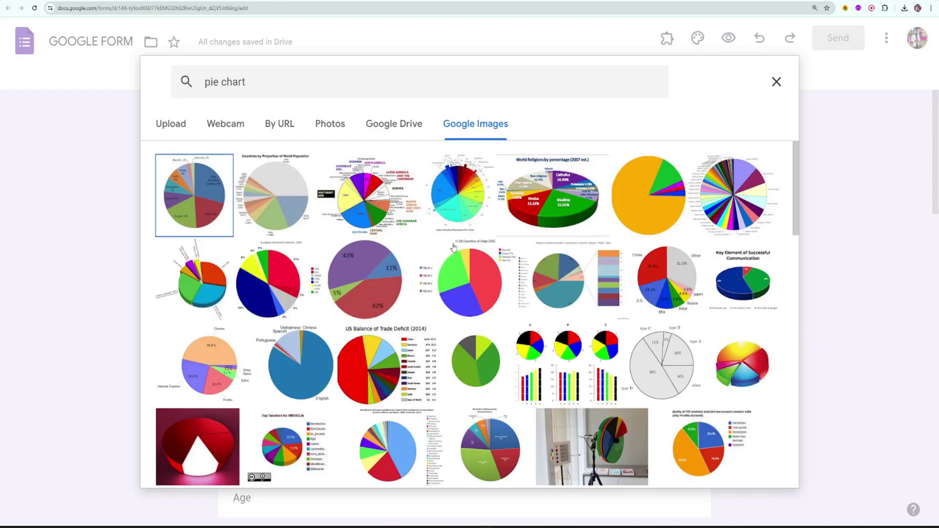
click(654, 191)
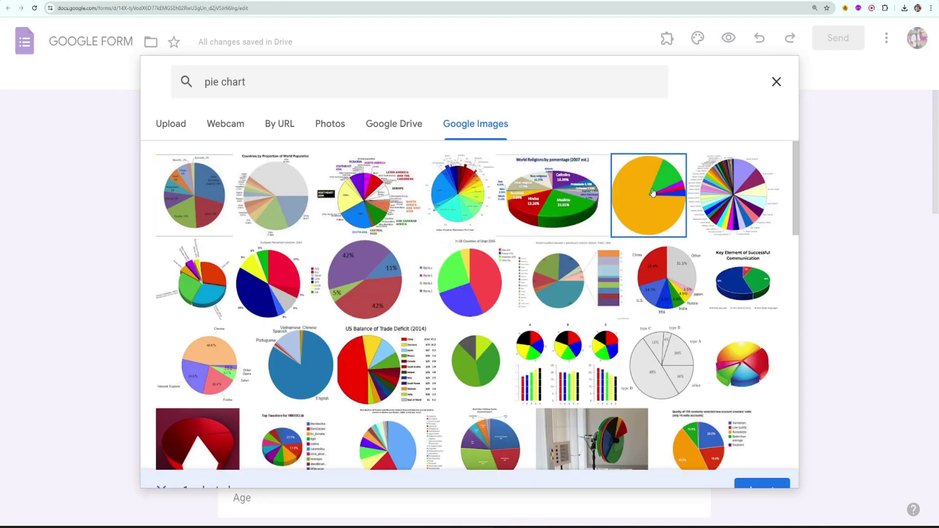
click(760, 469)
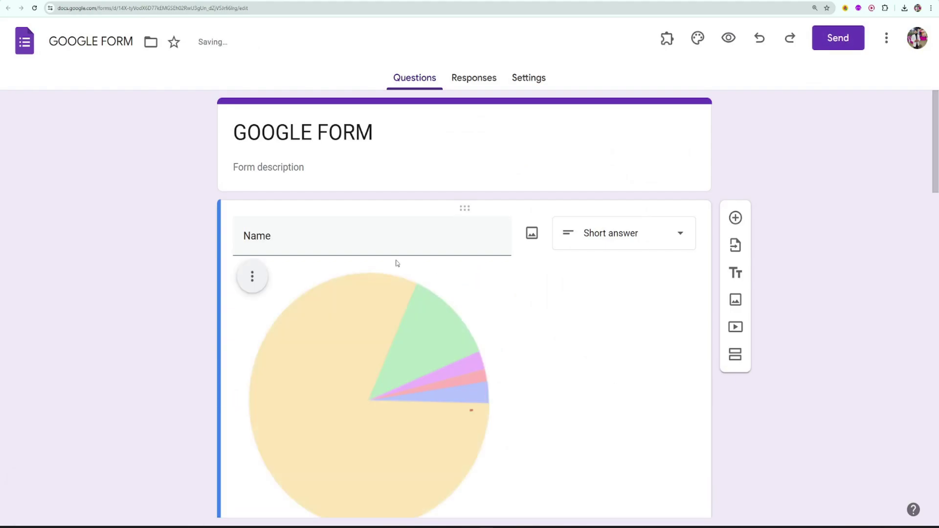
Remove the pie chart image from the Name question
scroll(398, 263, down, 2)
scroll(397, 263, up, 1)
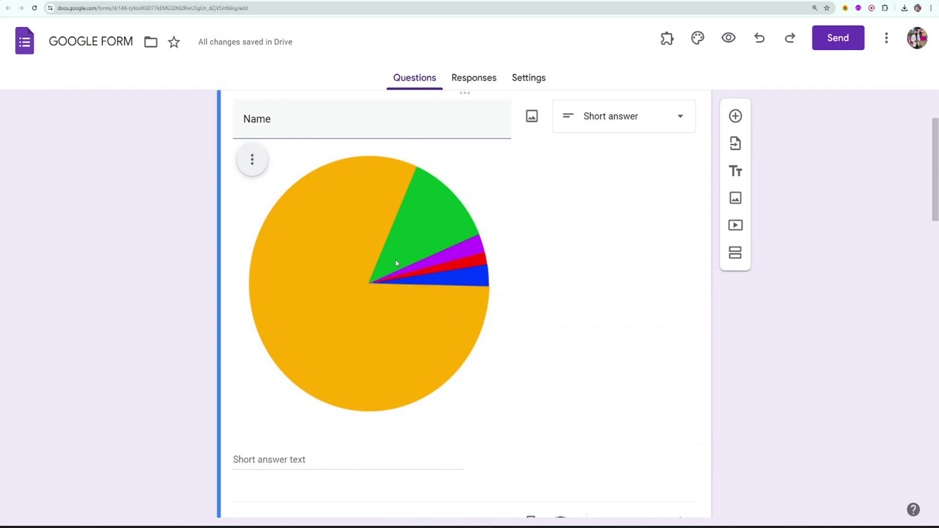
click(395, 260)
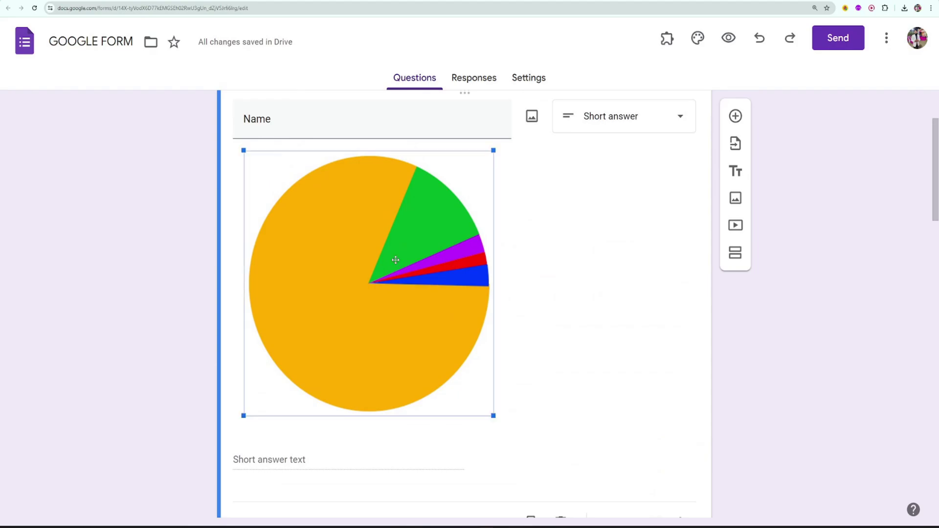
key(Delete)
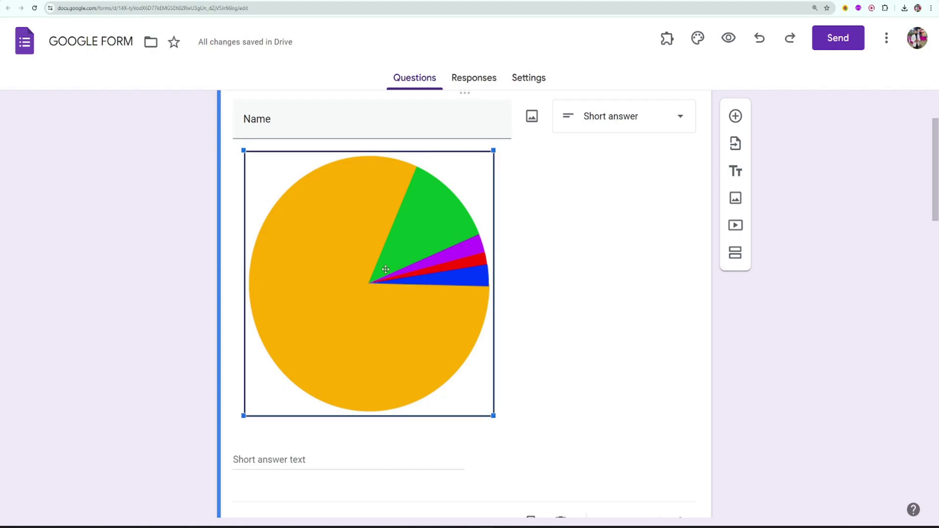
right_click(374, 244)
click(352, 251)
click(547, 236)
scroll(355, 242, up, 2)
click(252, 237)
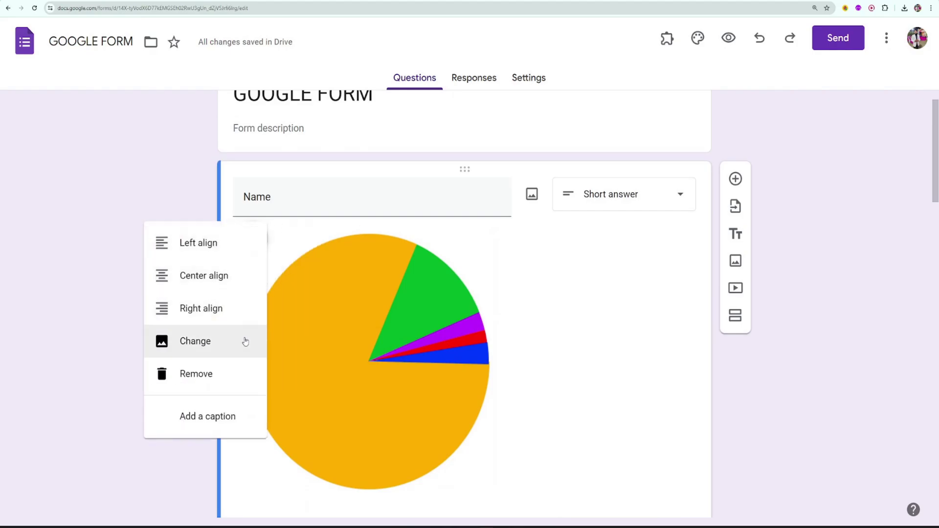
click(206, 374)
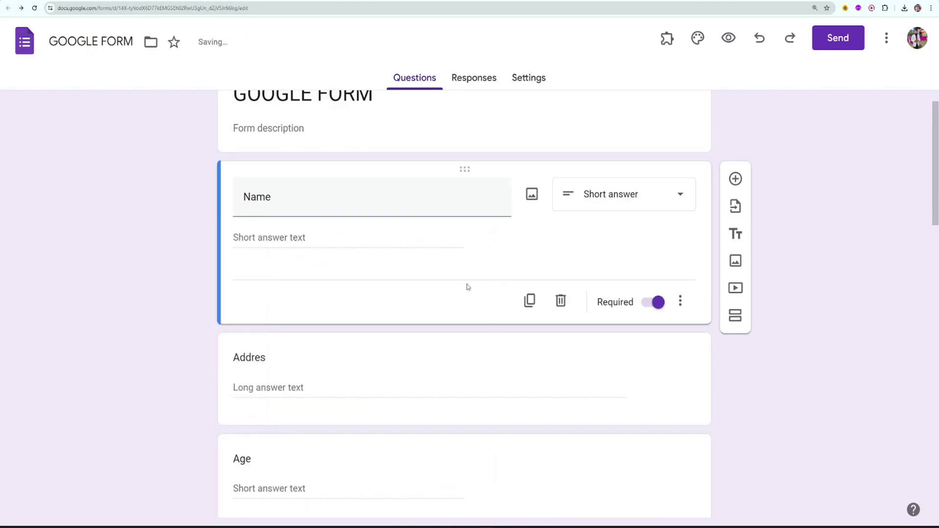
Preview the form and check how the required Name question reacts when it is left empty
click(728, 38)
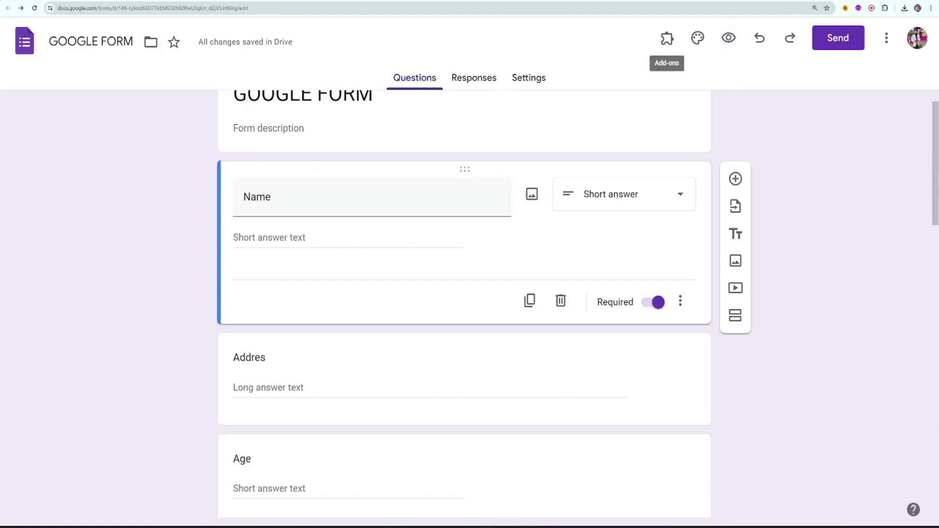
key(ctrl+Tab)
scroll(420, 227, down, 2)
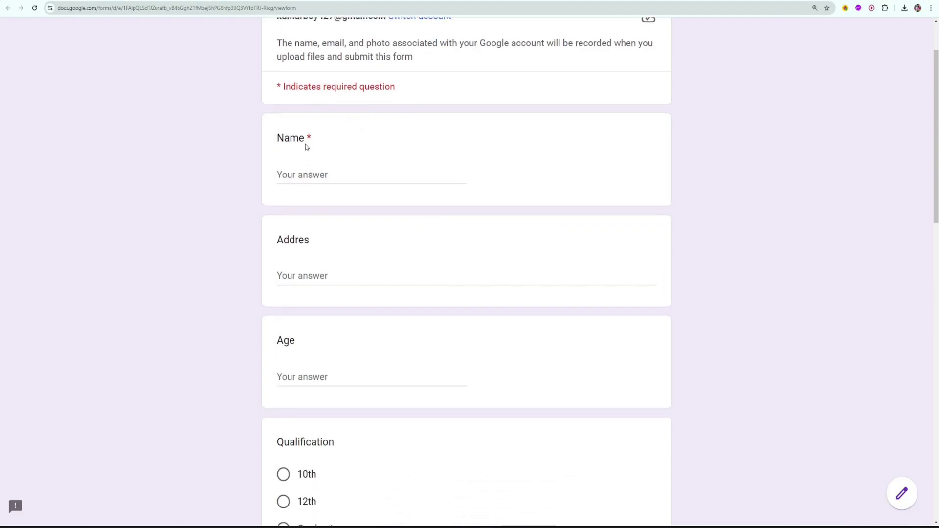
double_click(308, 138)
drag(279, 89, 399, 87)
click(326, 176)
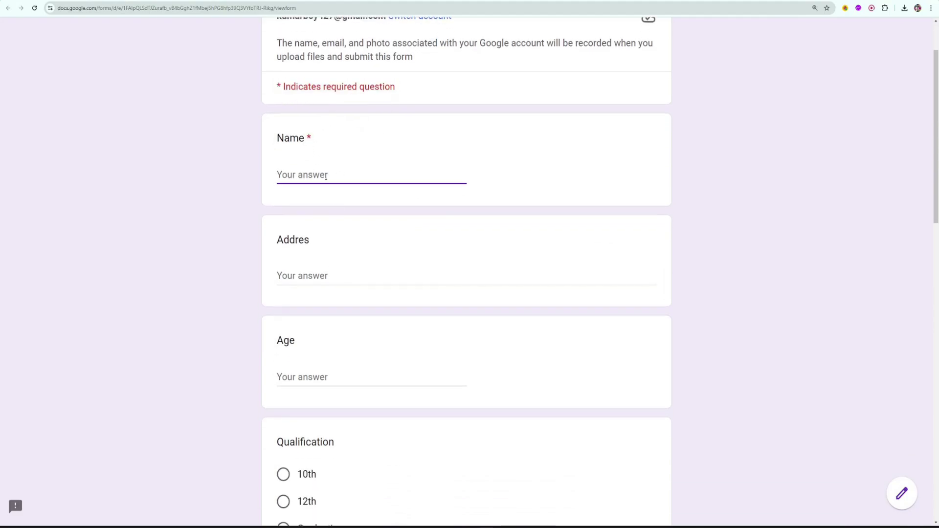
click(325, 274)
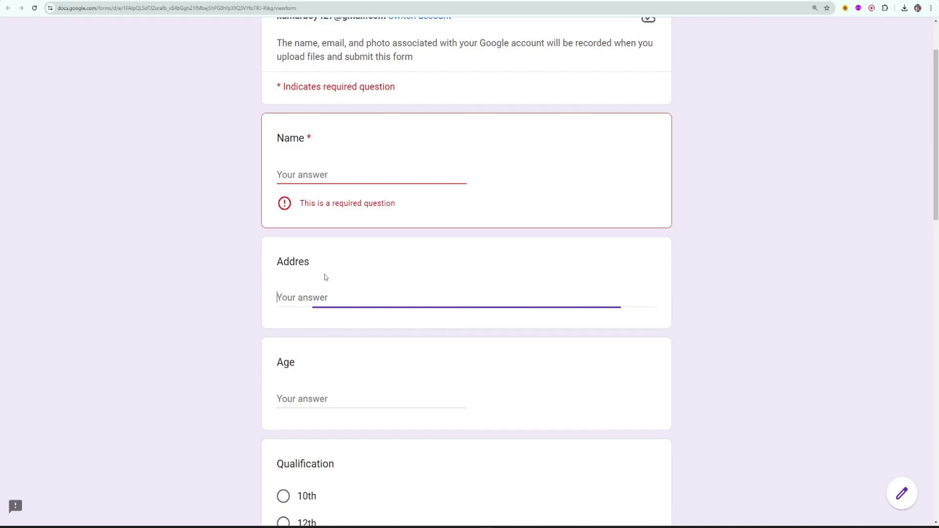
scroll(321, 233, down, 5)
scroll(321, 233, up, 3)
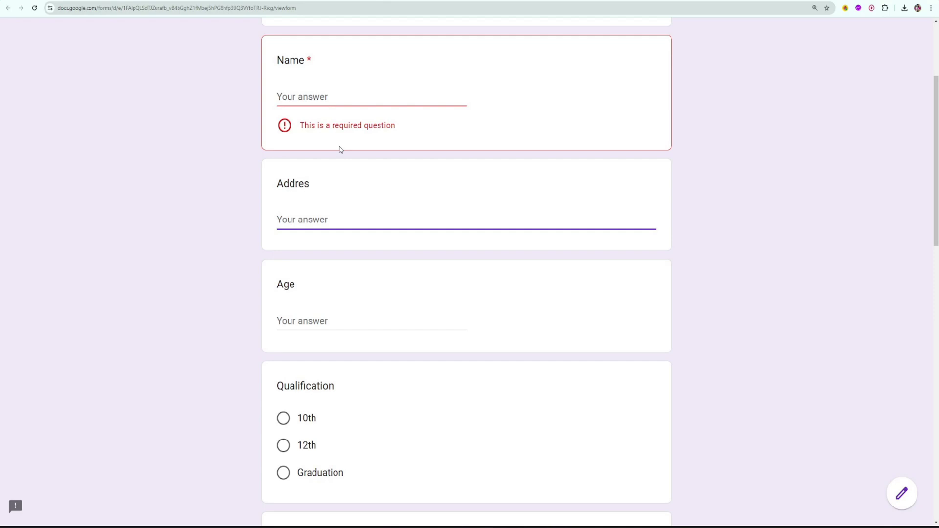
scroll(338, 144, down, 4)
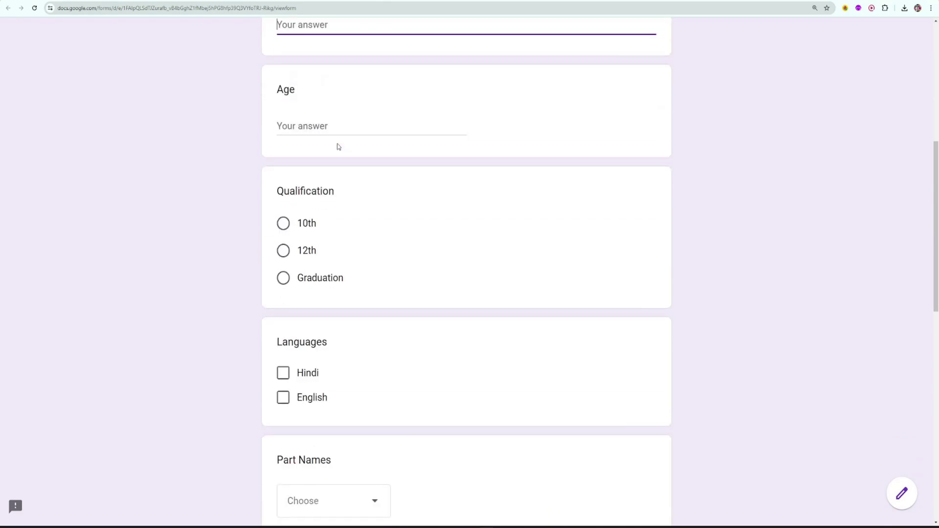
Answer Qualification with Graduation and select both Hindi and English under Languages
click(283, 224)
click(284, 251)
click(283, 278)
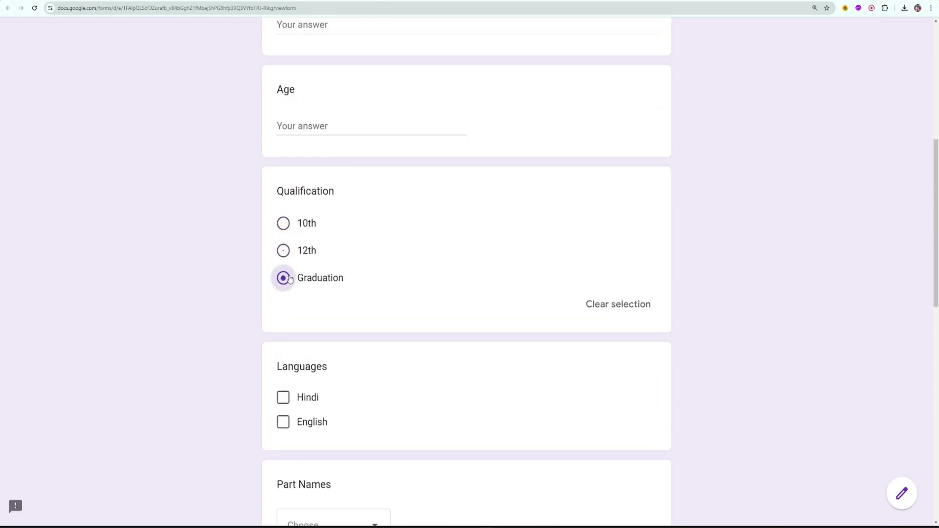
scroll(398, 211, down, 4)
click(283, 163)
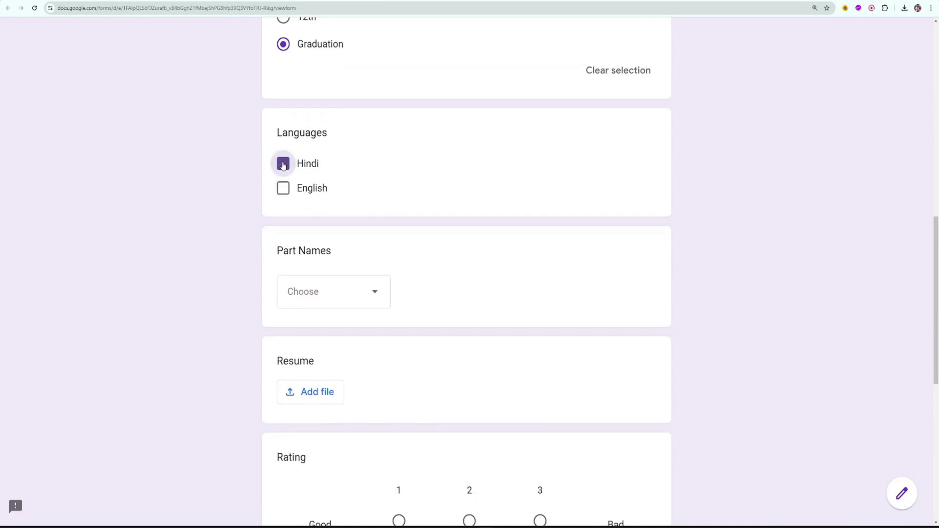
click(283, 191)
Choose A for Part Names and change the choice to C
scroll(394, 237, down, 2)
click(339, 182)
click(330, 224)
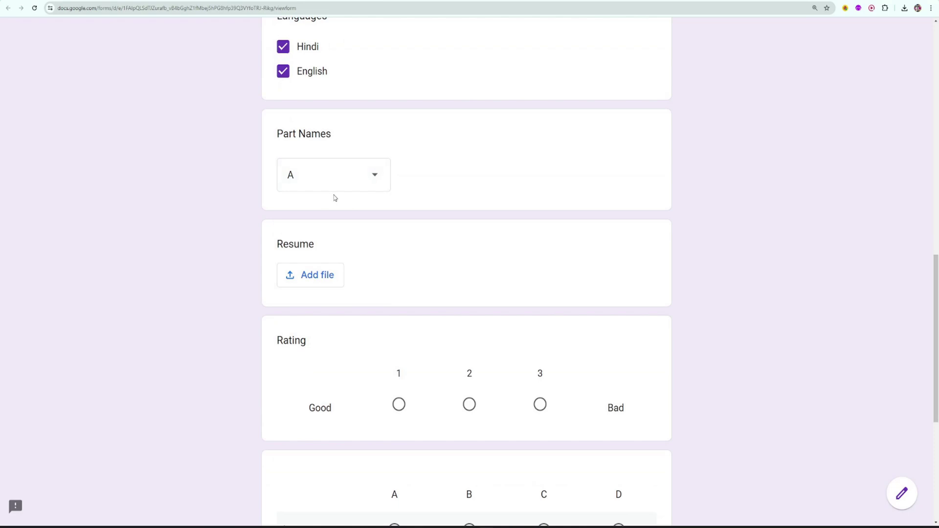
click(344, 178)
click(336, 226)
Look at the Resume question's upload options and local PDF files, and close them without choosing a file
scroll(435, 199, down, 3)
click(312, 121)
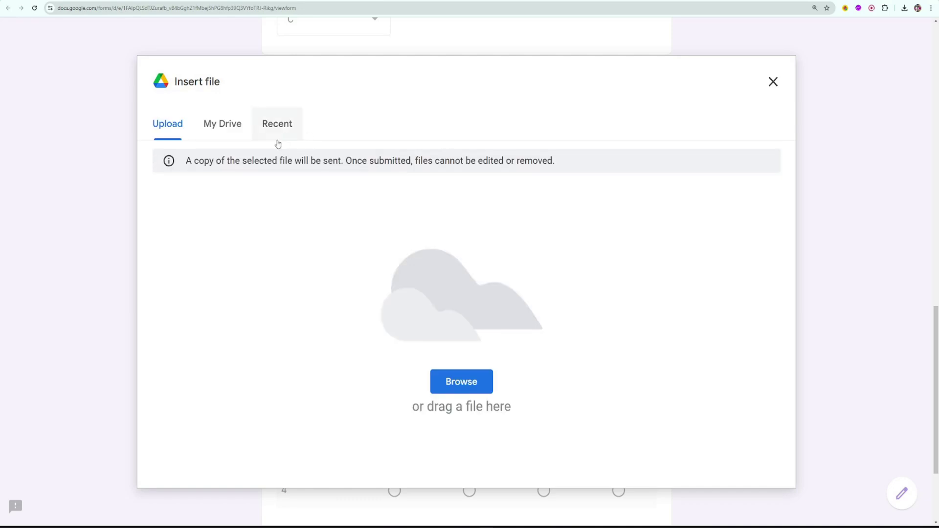
click(479, 375)
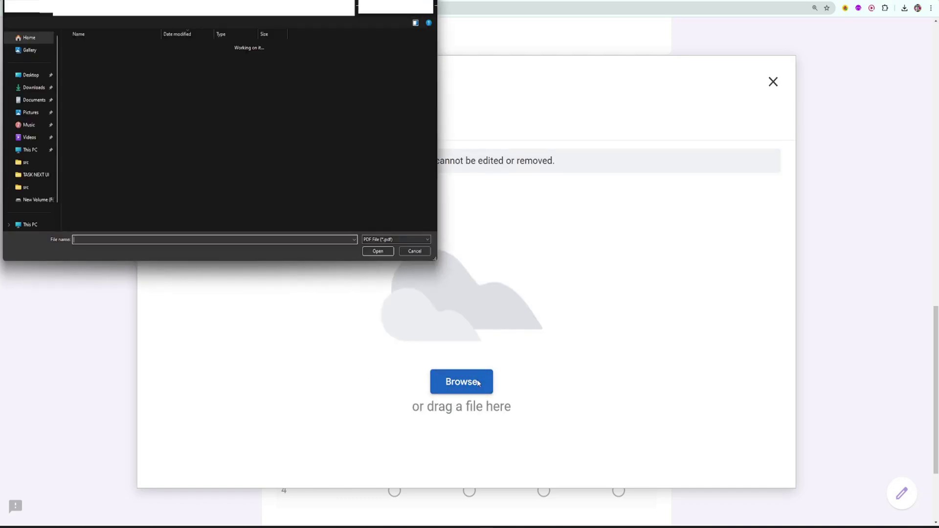
scroll(154, 116, down, 3)
scroll(166, 147, up, 3)
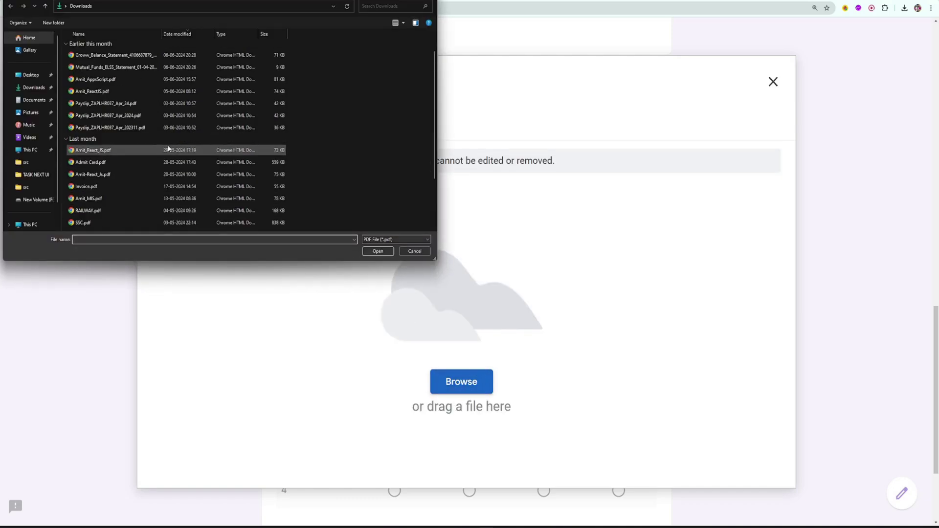
click(424, 0)
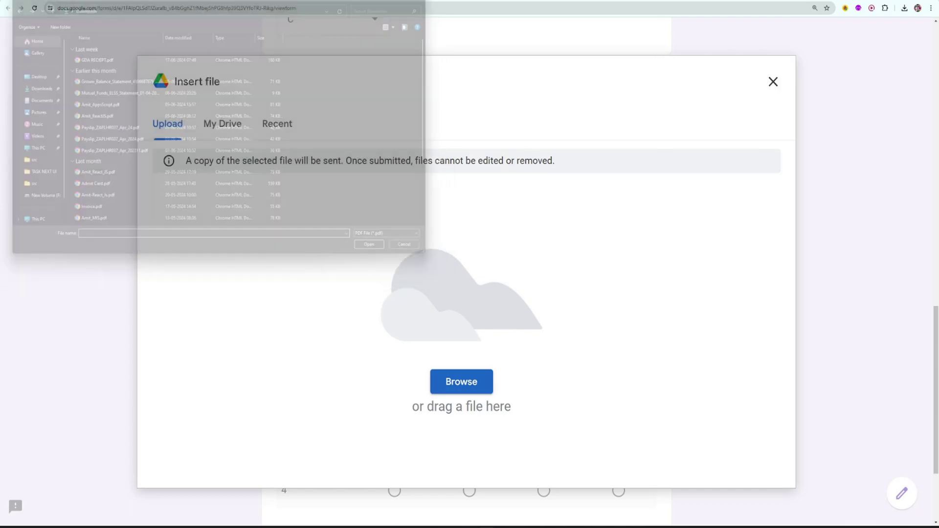
click(773, 81)
Set Rating to 3 and answer the grid with A for row 1, B for 2, C for 3 and D for 4
scroll(447, 233, down, 3)
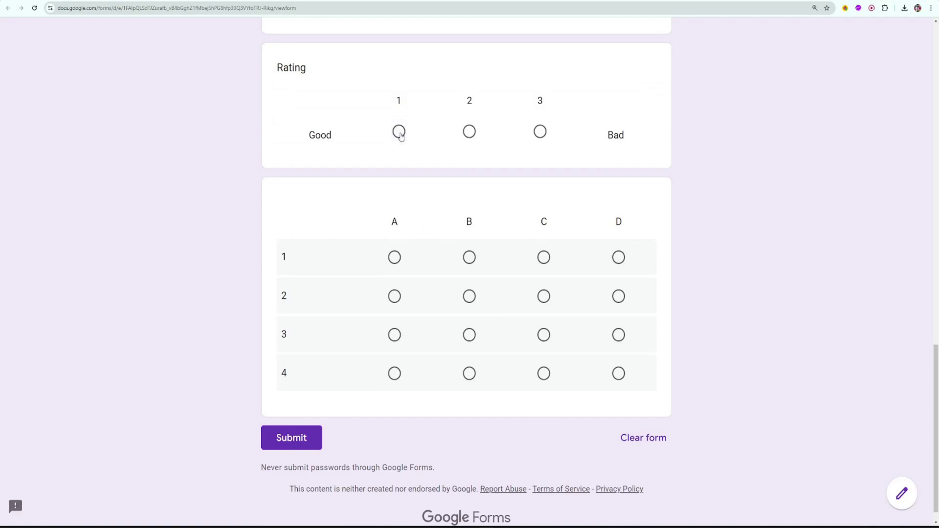
click(399, 131)
click(469, 132)
click(538, 133)
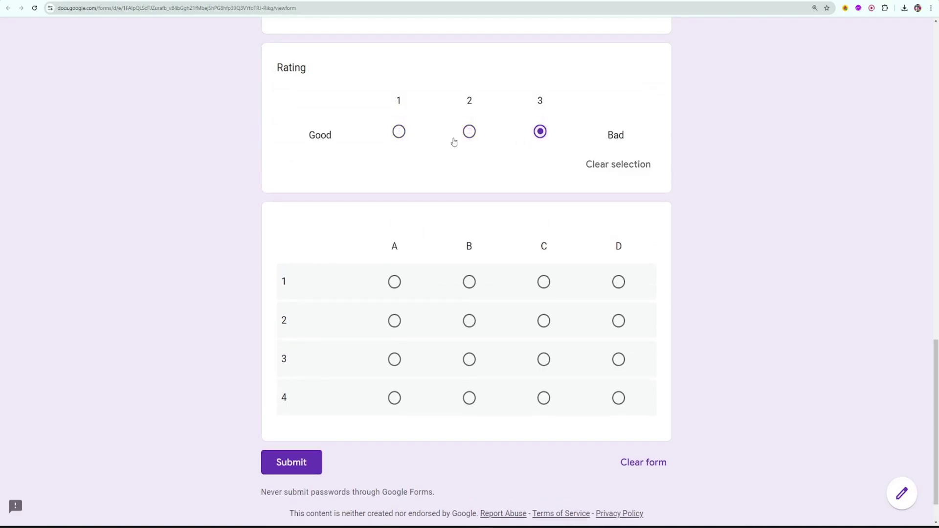
click(395, 282)
click(469, 322)
click(544, 360)
click(618, 396)
Fill in the respondent's name and address, and enter 26 as the age
scroll(485, 308, down, 1)
scroll(485, 308, up, 15)
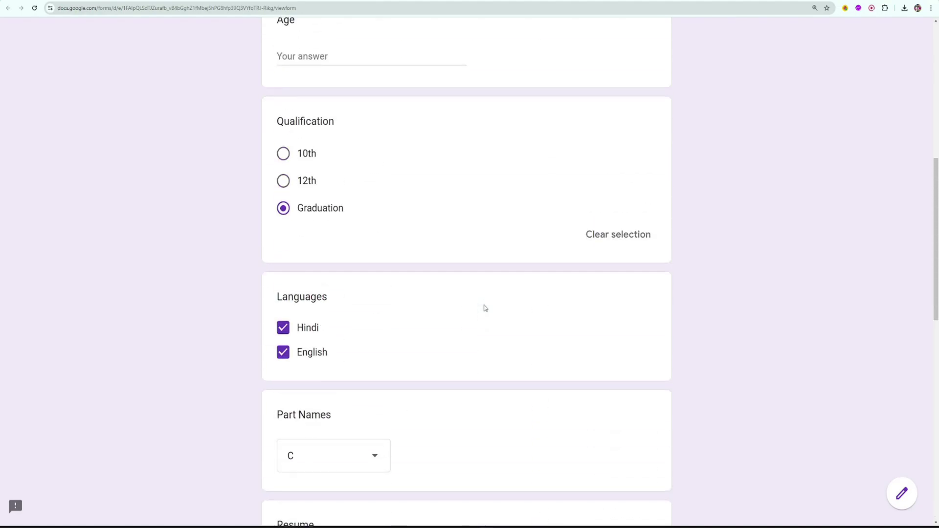
click(351, 185)
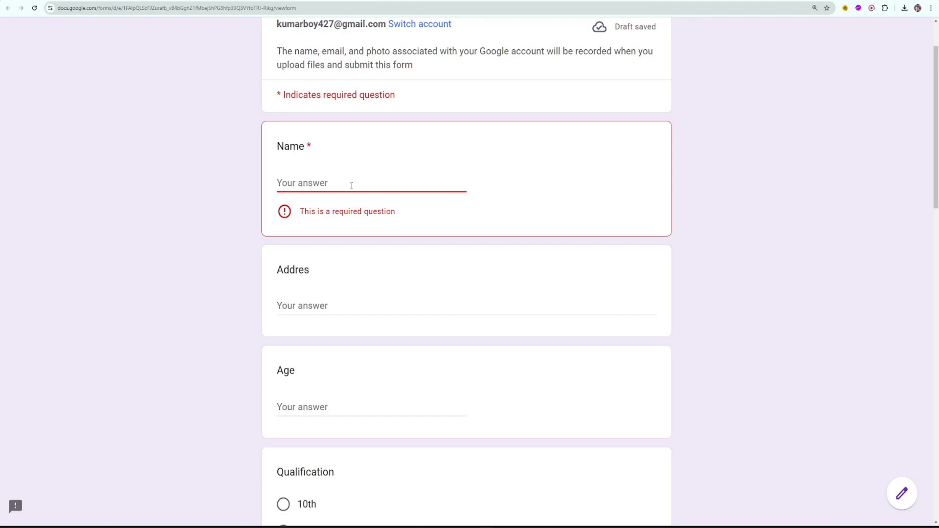
text(Amit)
click(327, 290)
text(Ghaziabad)
scroll(329, 294, down, 3)
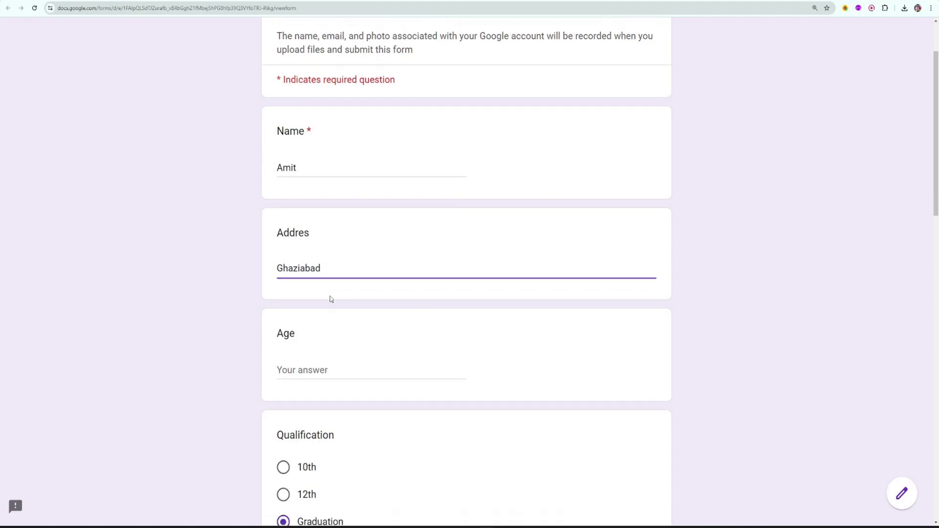
click(319, 232)
text(26)
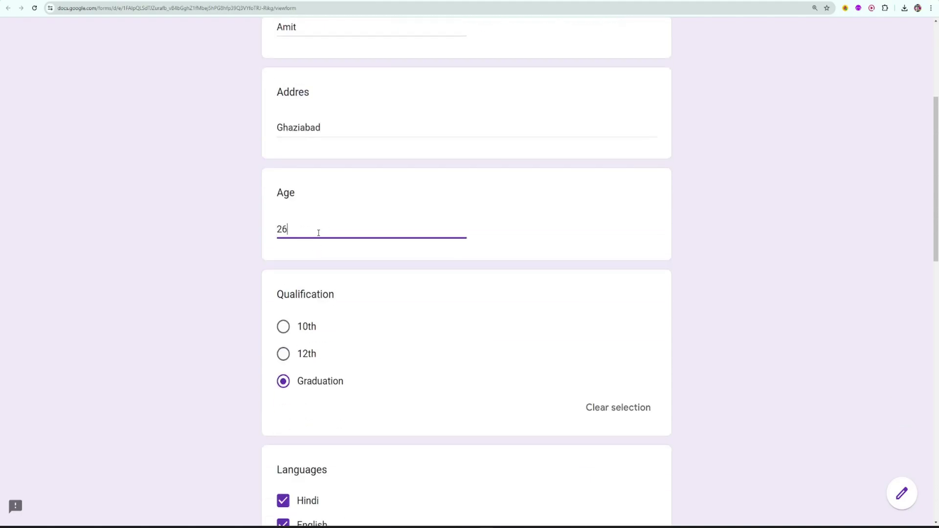
Revisit the Part Names choice and submit the completed form
scroll(344, 268, down, 8)
click(347, 203)
click(300, 142)
scroll(539, 315, down, 7)
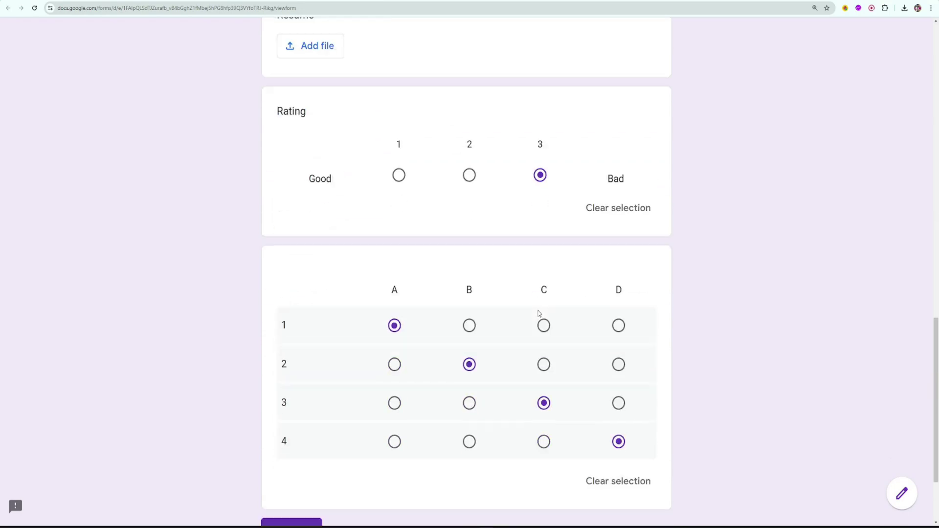
click(298, 417)
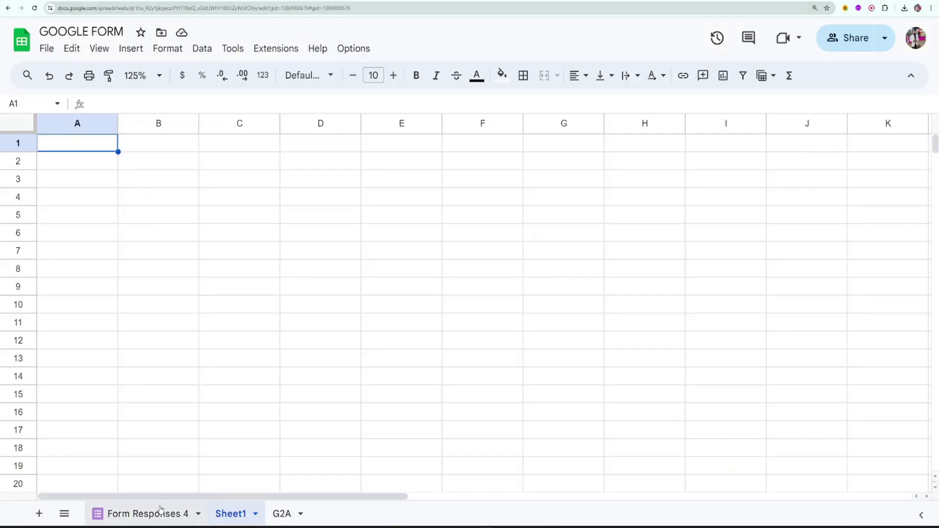
Delete the empty Sheet1 from the linked responses spreadsheet and confirm the deletion
click(182, 513)
click(243, 514)
right_click(244, 515)
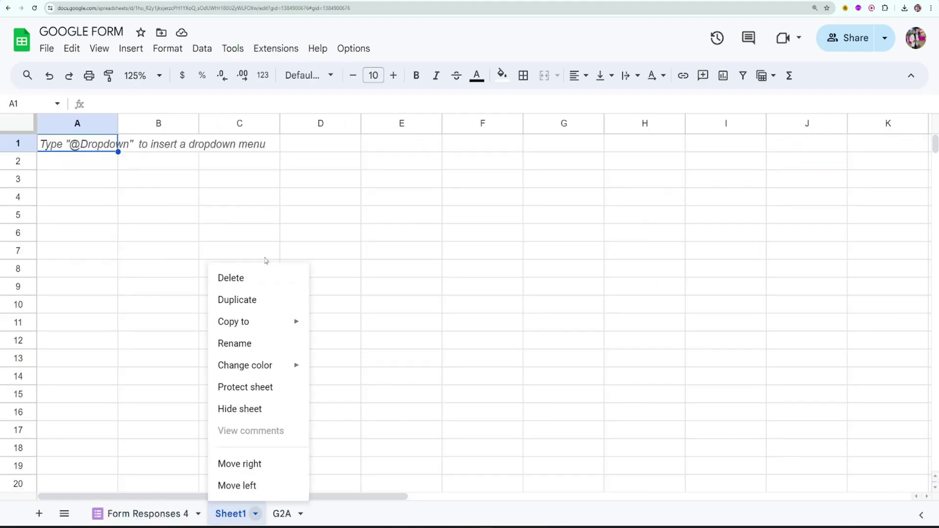
click(265, 277)
click(611, 302)
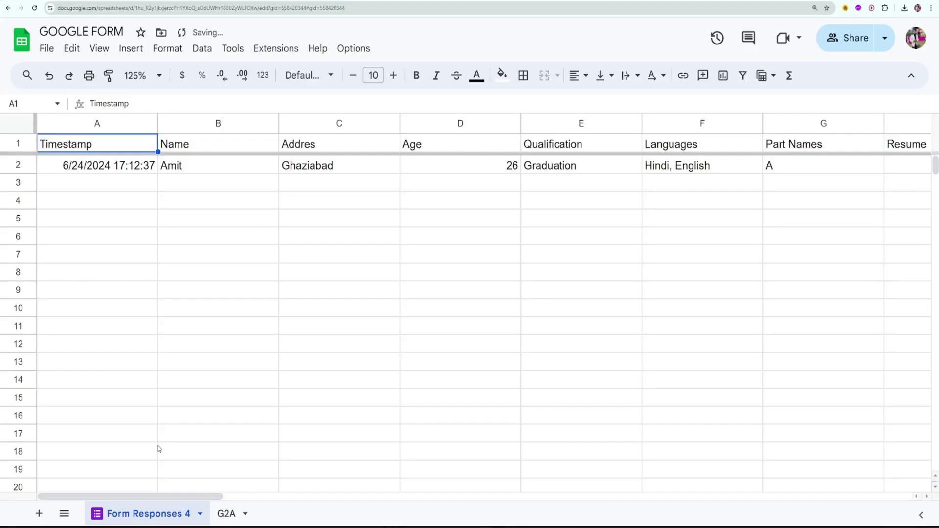
Examine the headers and the submitted answers across all columns of Form Responses 4, and return to the Timestamp header
click(113, 142)
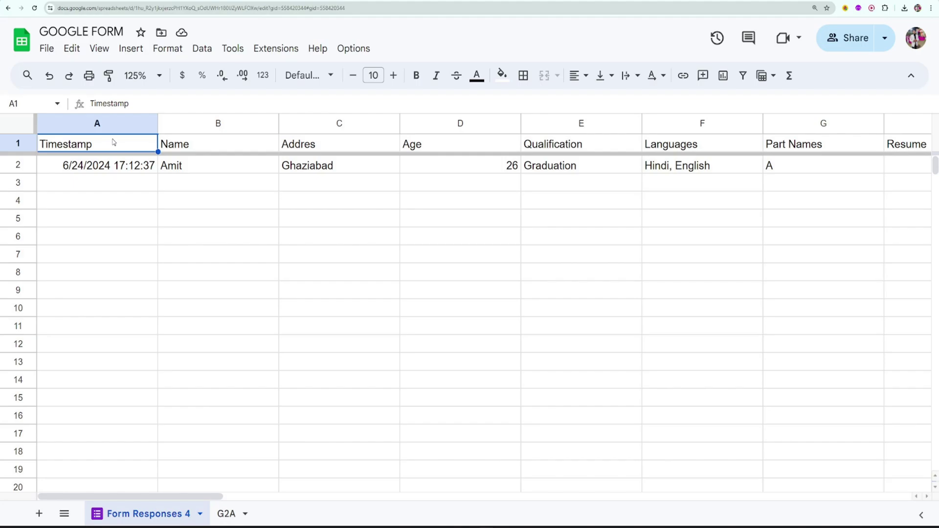
key(Right)
key(Right)
key(Right)
key(Right)
key(Right)
key(Right)
key(Right)
key(Right)
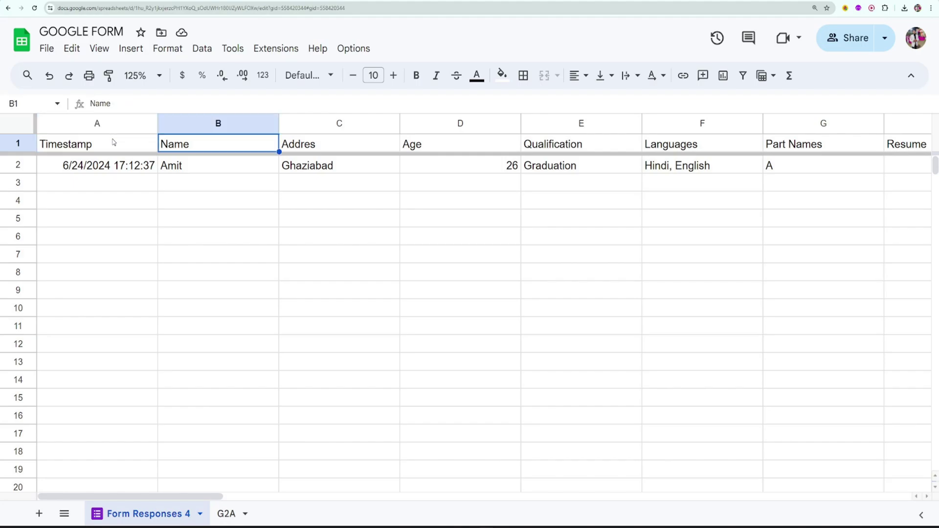
key(Right)
key(Right)
key(Right)
key(Right)
key(Right)
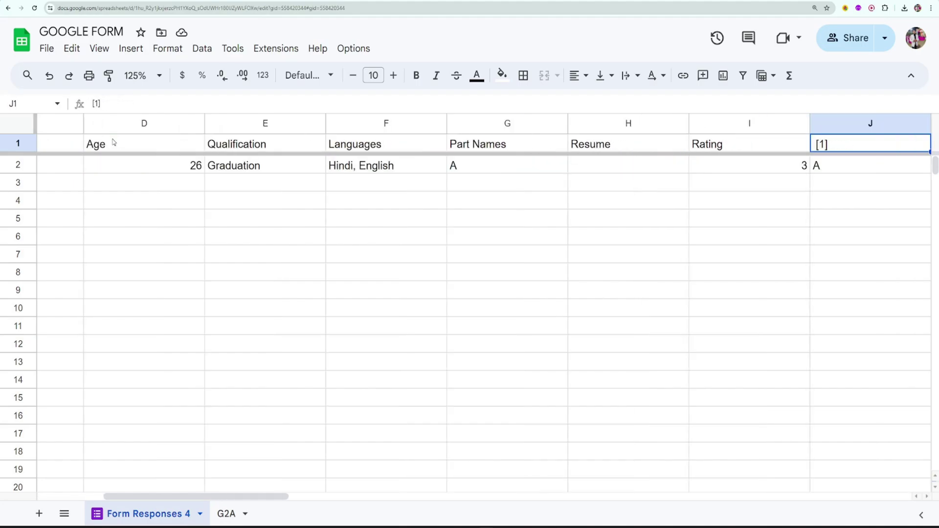
key(Right)
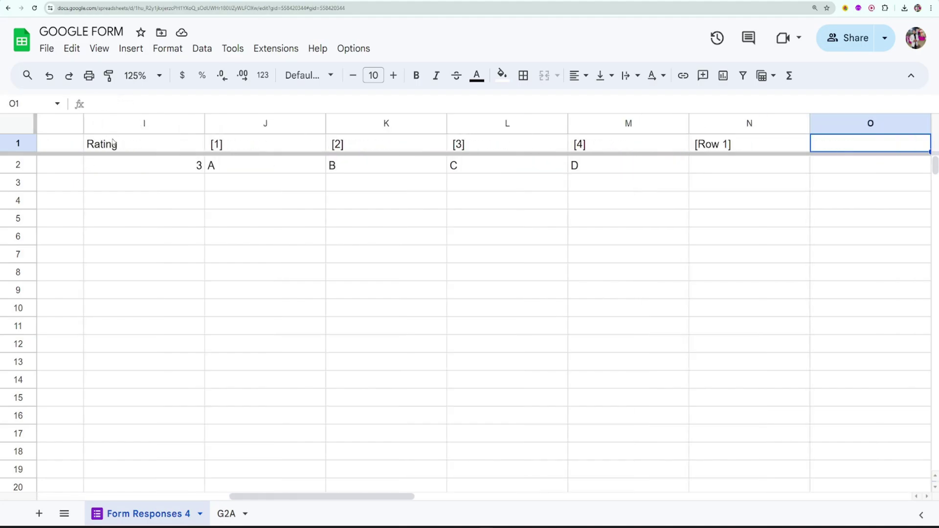
key(Left)
key(Left)
key(Left)
key(Left)
key(Left)
key(Left)
key(Left)
key(Left)
key(Left)
key(Left)
key(Left)
key(Left)
key(Left)
key(Left)
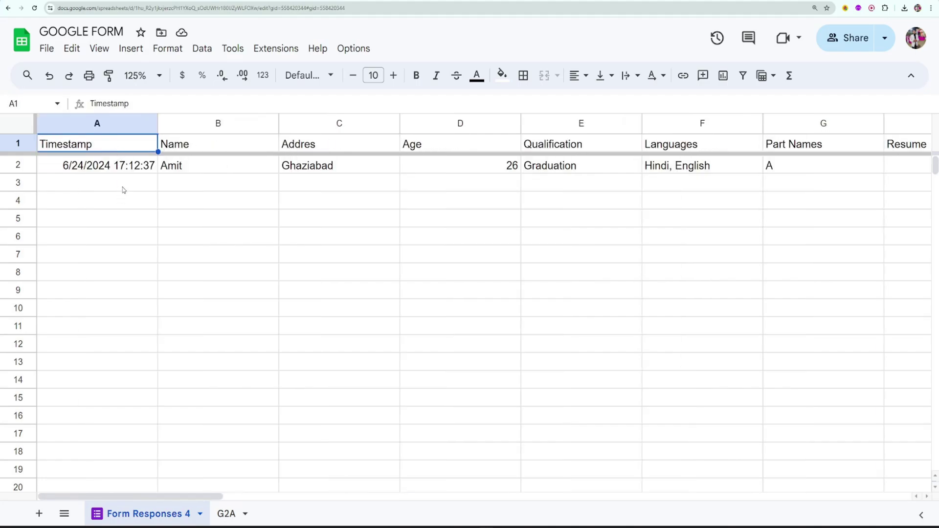
Switch back to the form editor and delete the Resume, Rating and grid questions
key(ctrl+Tab)
key(ctrl+Tab)
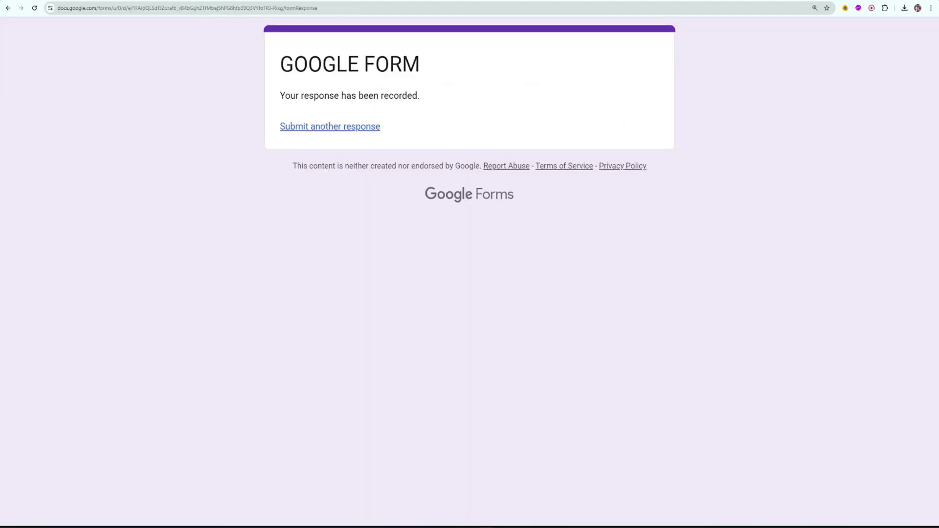
key(ctrl+shift+Tab)
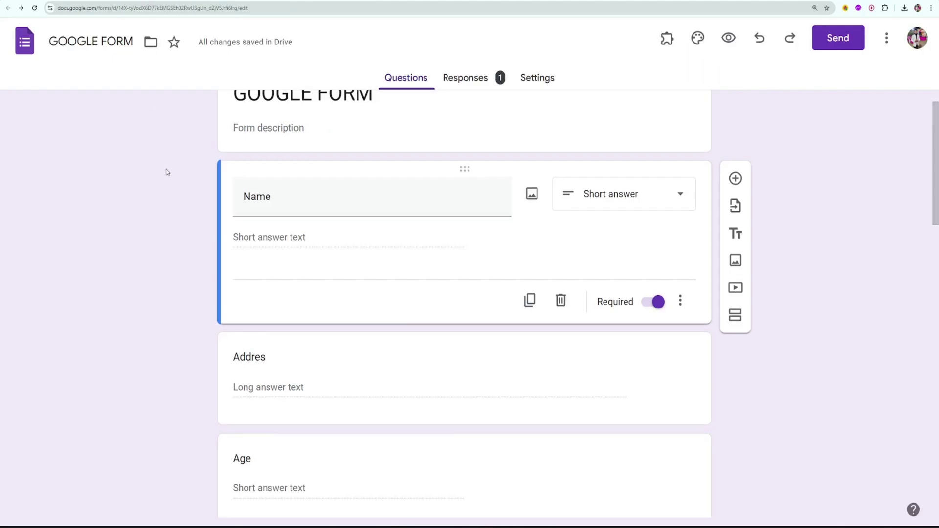
scroll(164, 172, down, 2)
scroll(165, 172, up, 3)
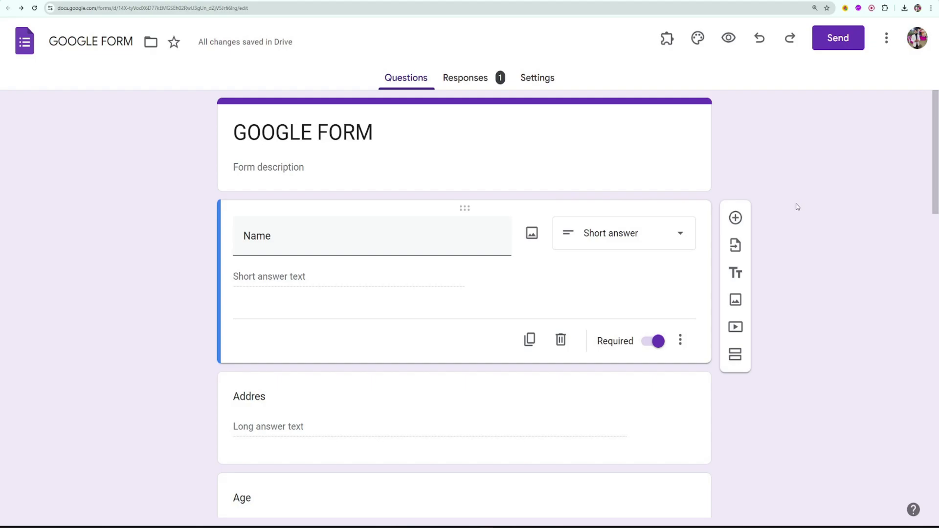
scroll(792, 207, down, 12)
scroll(723, 262, down, 3)
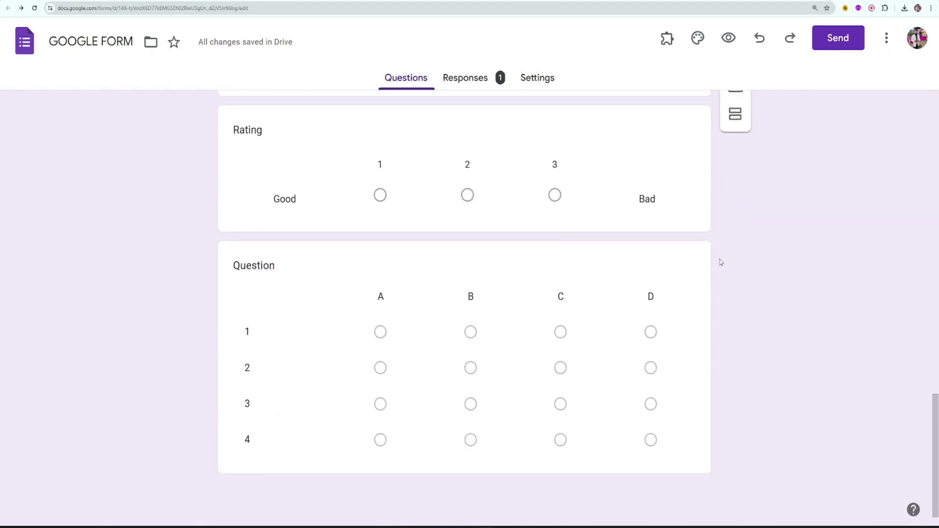
scroll(709, 244, up, 3)
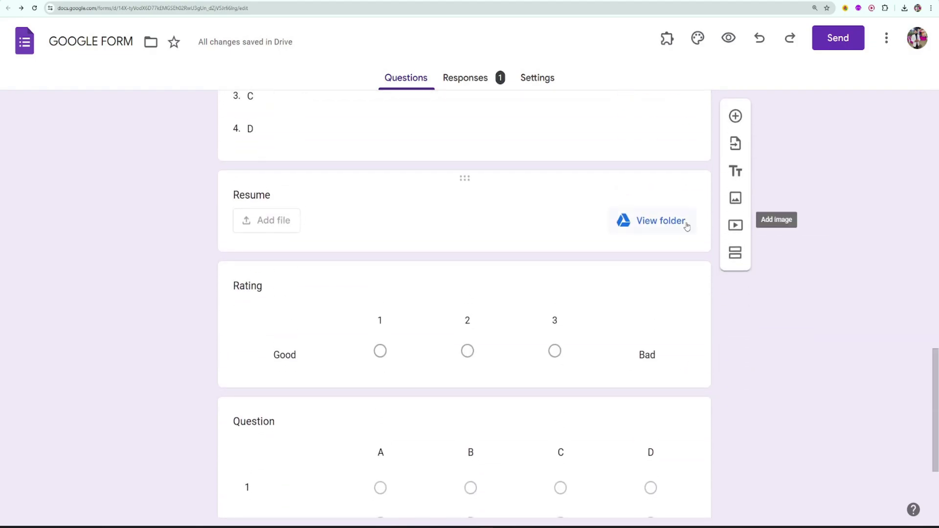
click(484, 239)
click(559, 449)
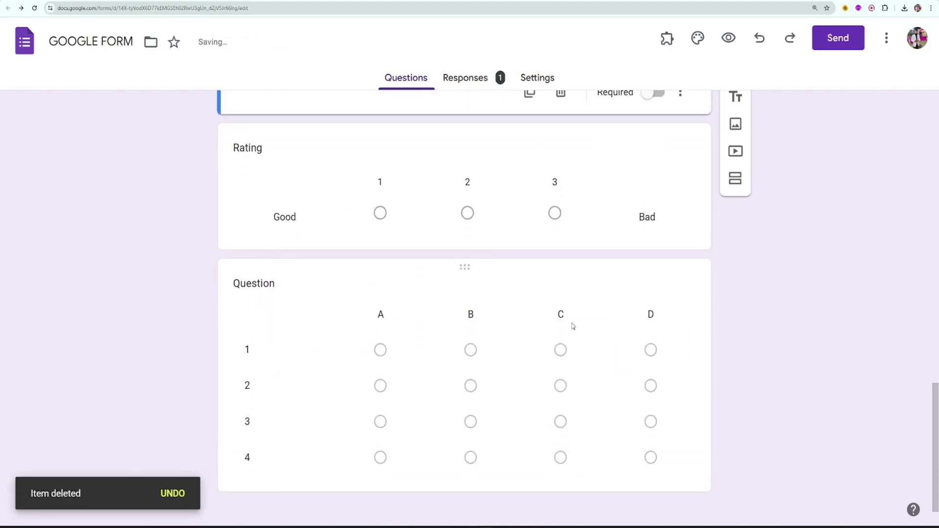
click(606, 235)
click(561, 220)
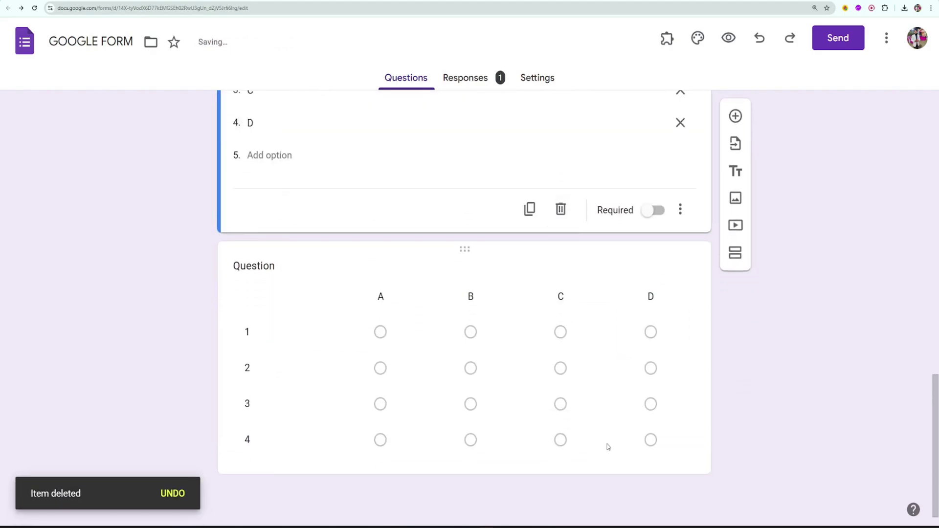
click(607, 448)
click(470, 479)
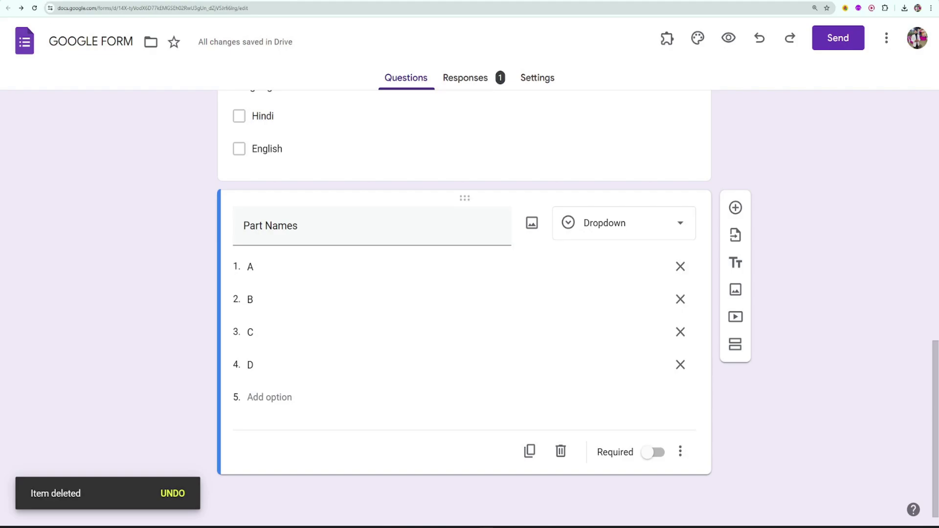
Check in the responses spreadsheet whether the deleted questions' columns are still there, up to the last header
click(196, 1)
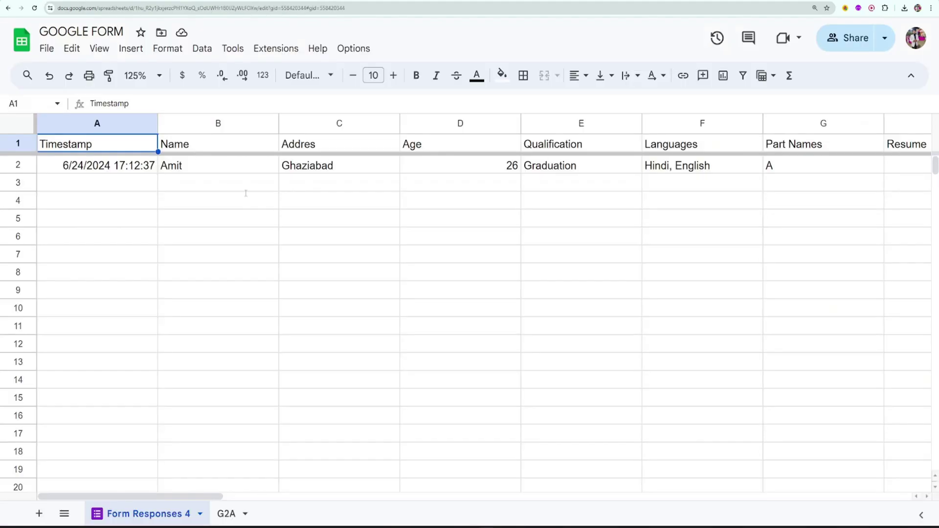
click(458, 123)
key(Right)
key(ctrl+Right)
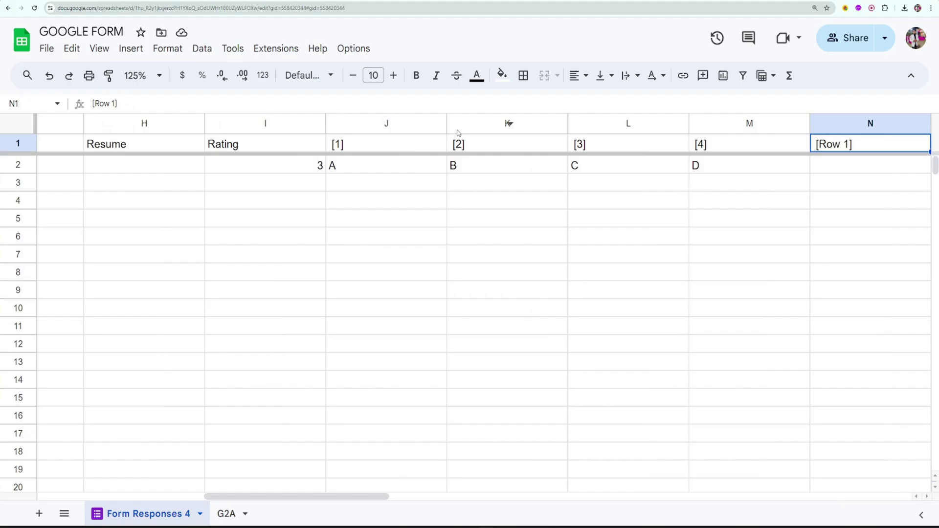
Return to the form editor and correct the misspelled title of the second question to Address
key(ctrl+shift+Tab)
scroll(660, 179, up, 10)
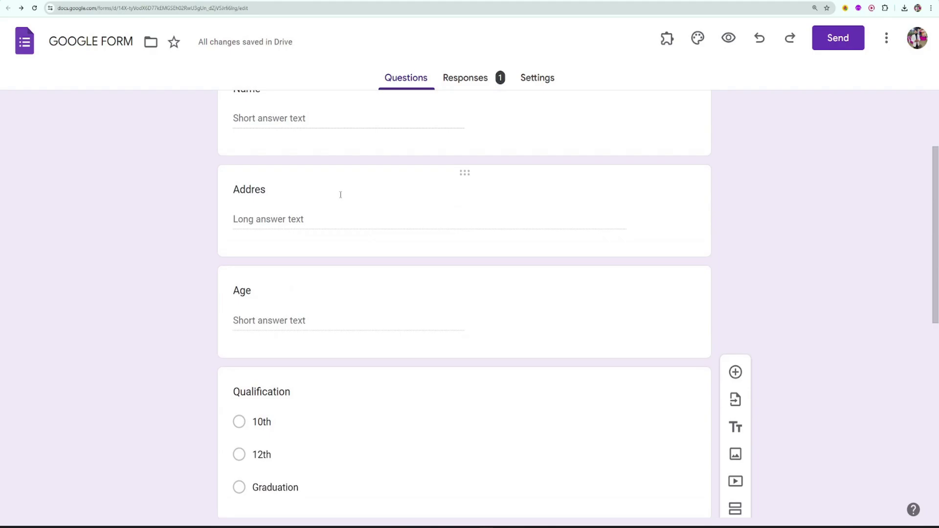
click(302, 189)
click(303, 190)
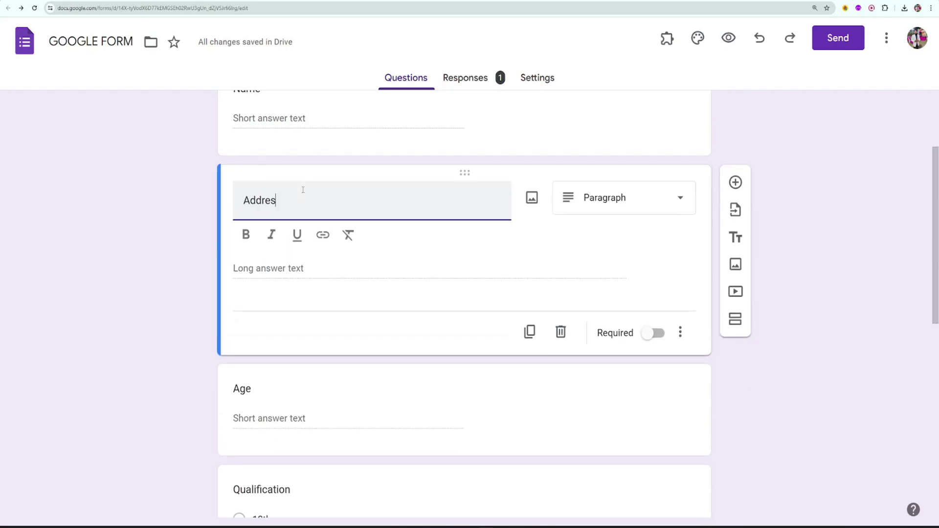
text(s)
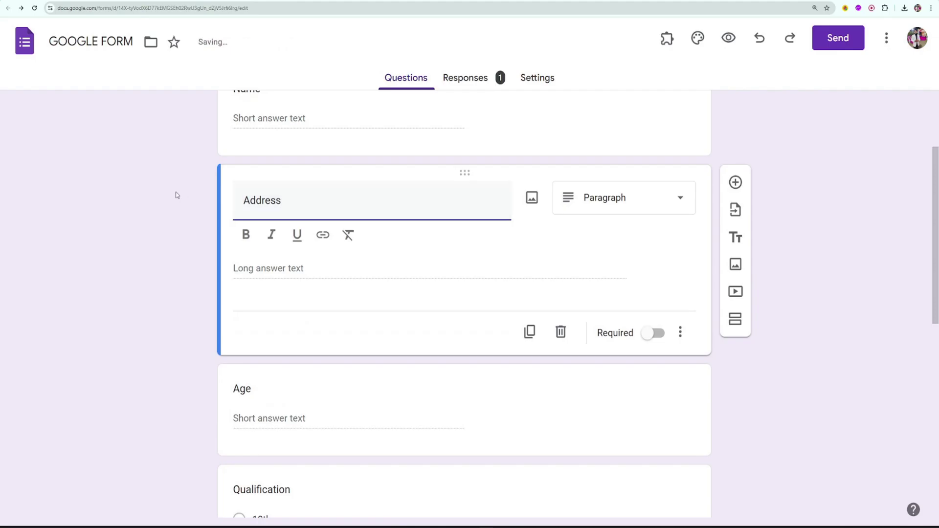
click(188, 191)
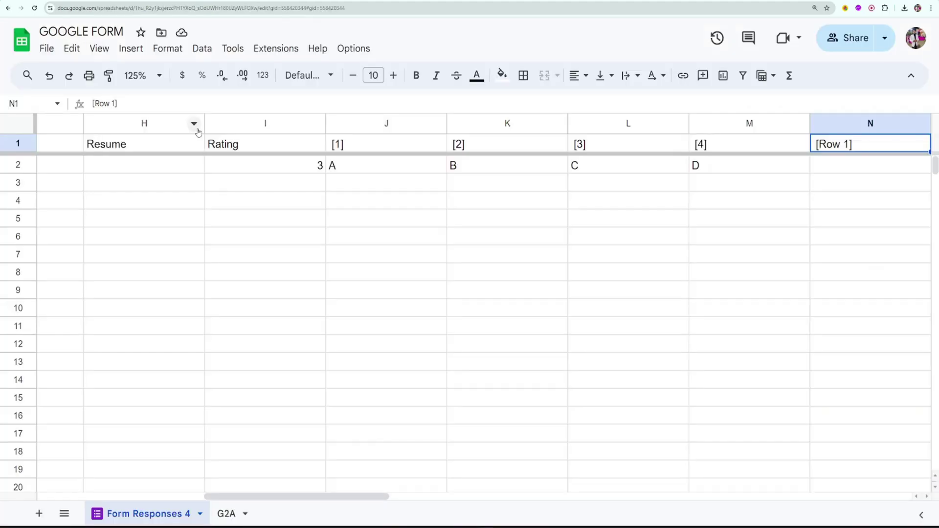
Check the Address column's header in the responses spreadsheet and reload the spreadsheet
click(214, 147)
key(ctrl+Left)
key(Right)
key(Right)
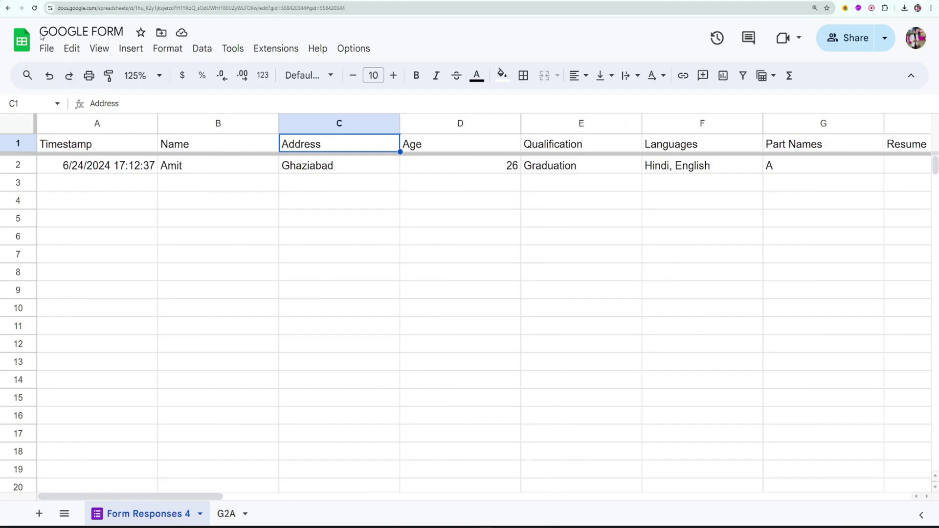
click(34, 8)
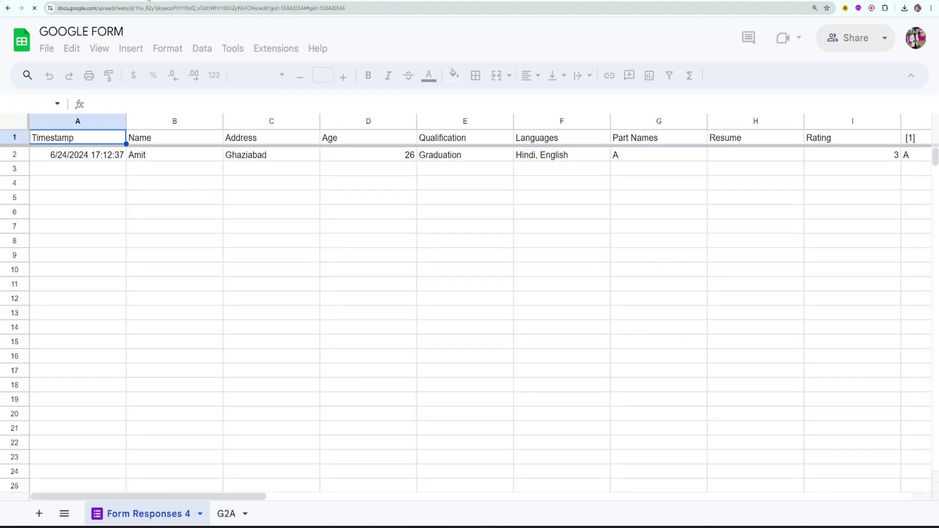
Compare the form's remaining questions with the columns of the responses spreadsheet, and return to the form editor
click(150, 1)
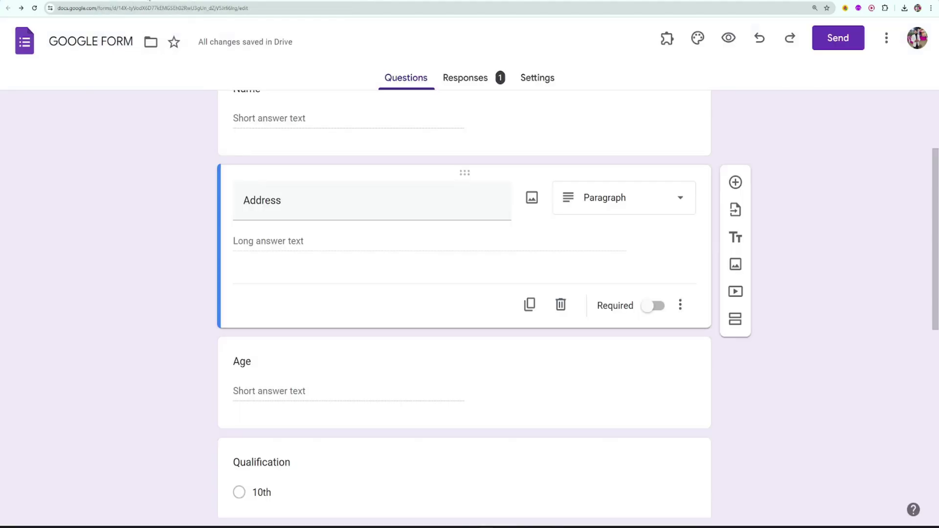
scroll(180, 242, down, 6)
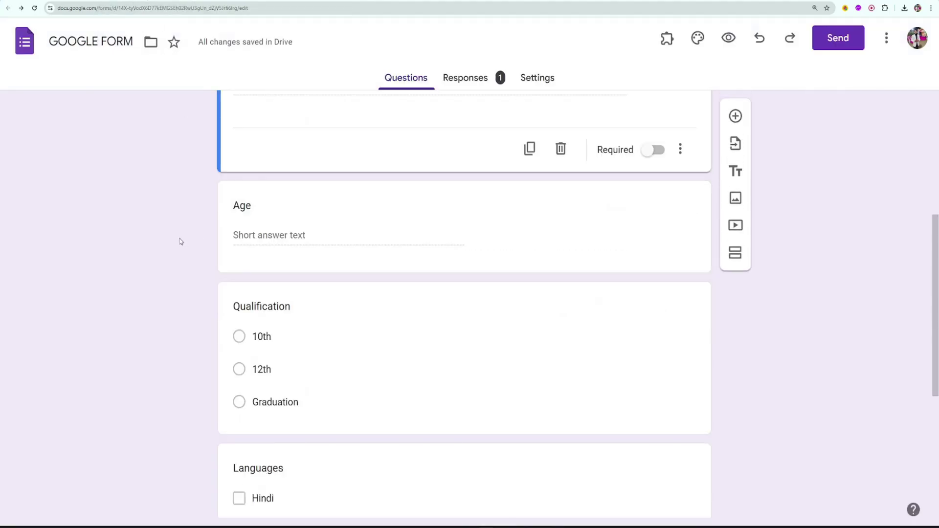
scroll(168, 277, up, 5)
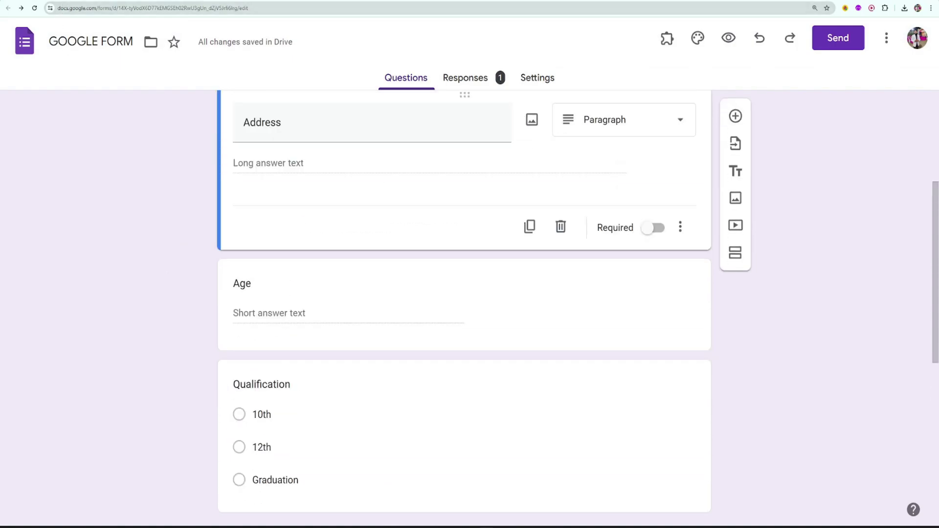
click(59, 0)
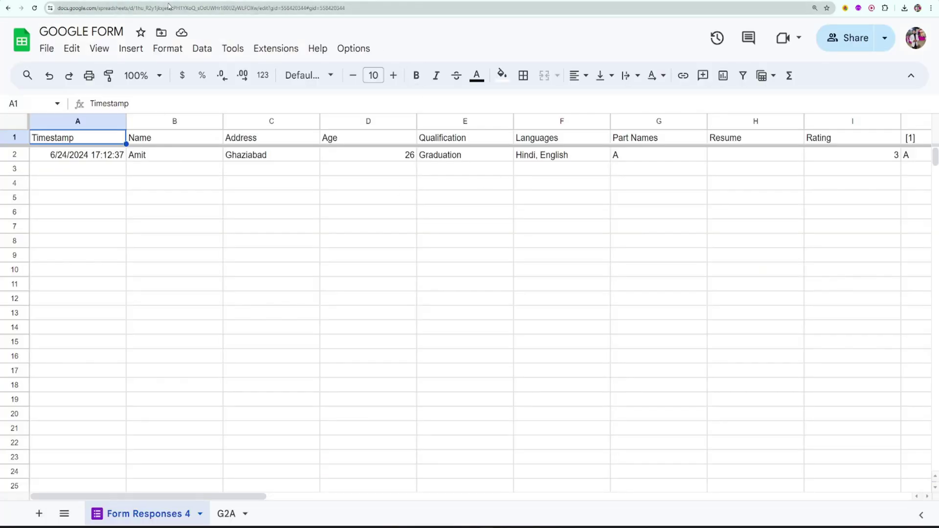
click(149, 0)
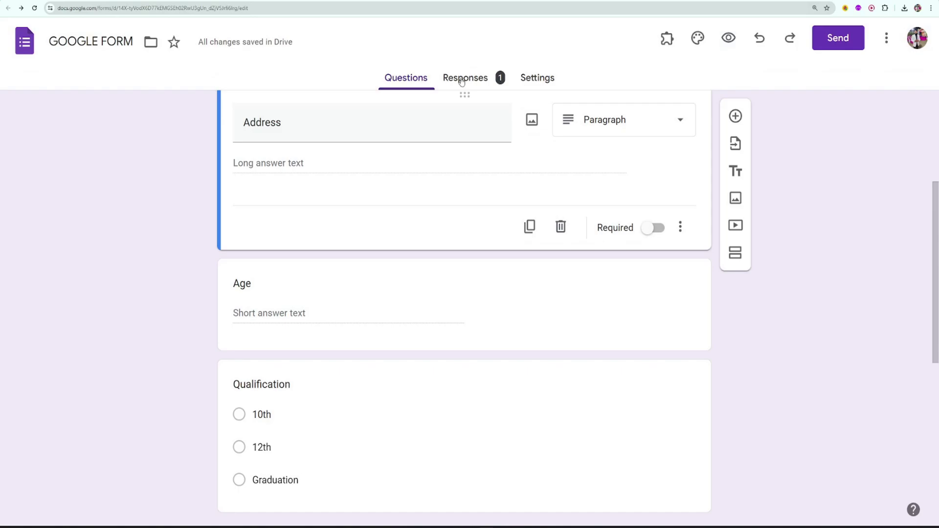
View the questions that can be imported from the ALL FMS form, and close the list without importing any
click(736, 144)
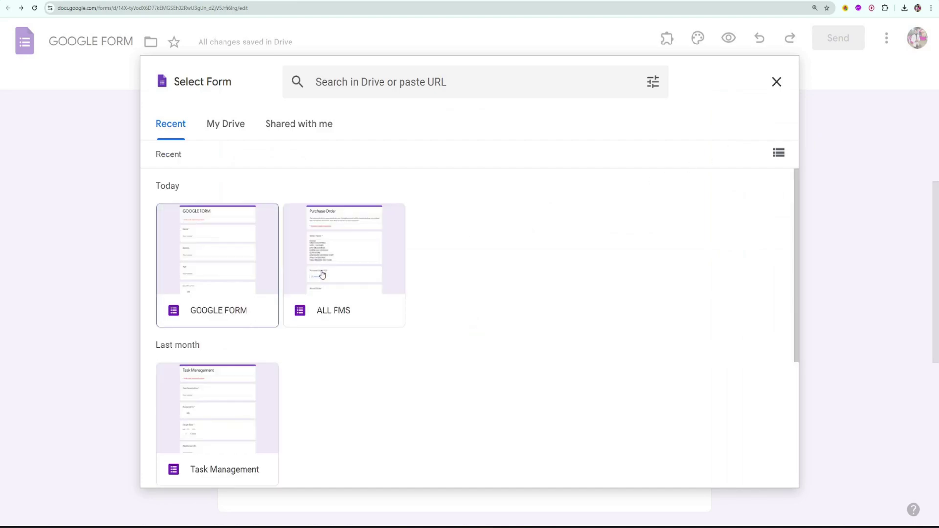
click(322, 275)
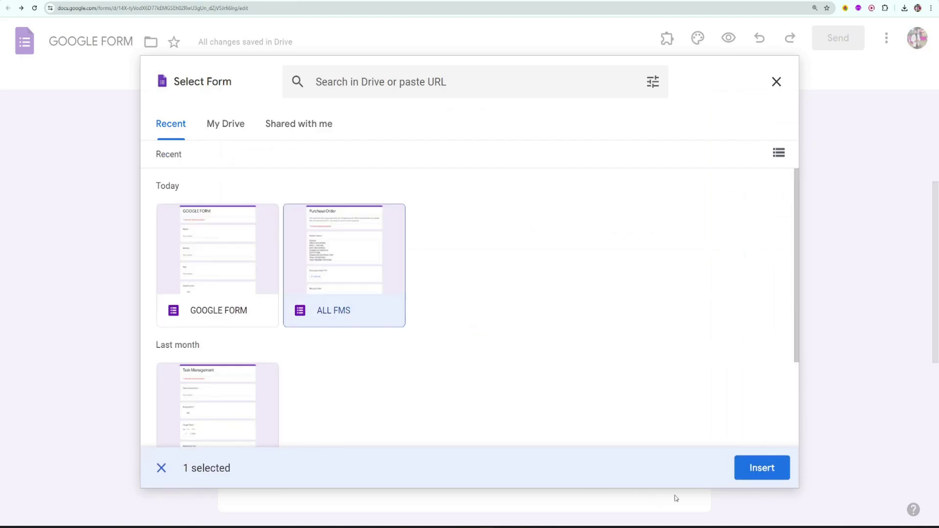
click(761, 469)
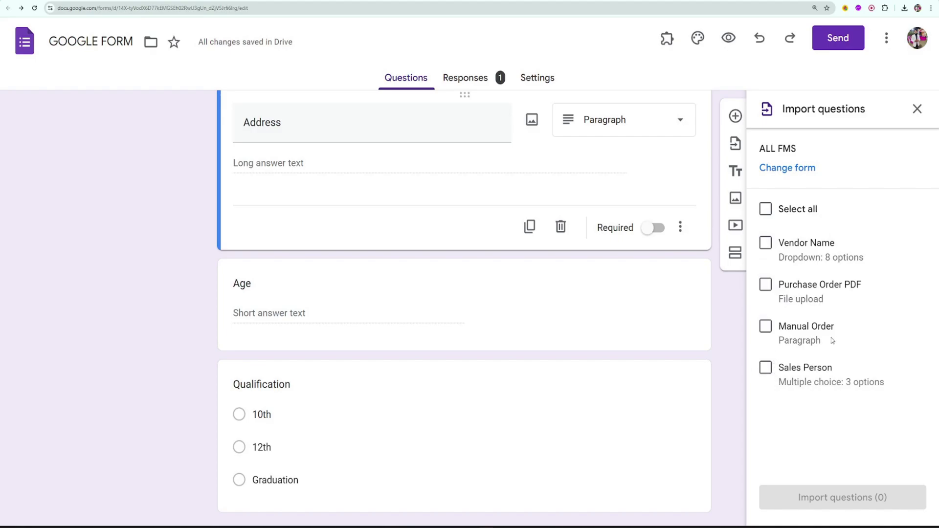
click(917, 109)
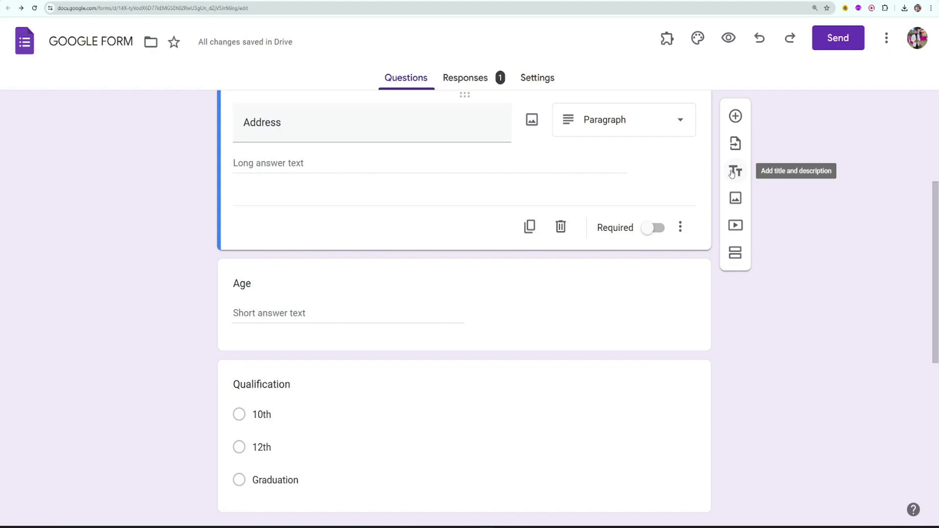
Add a title and description block below the Name question, and delete it again
scroll(501, 224, up, 4)
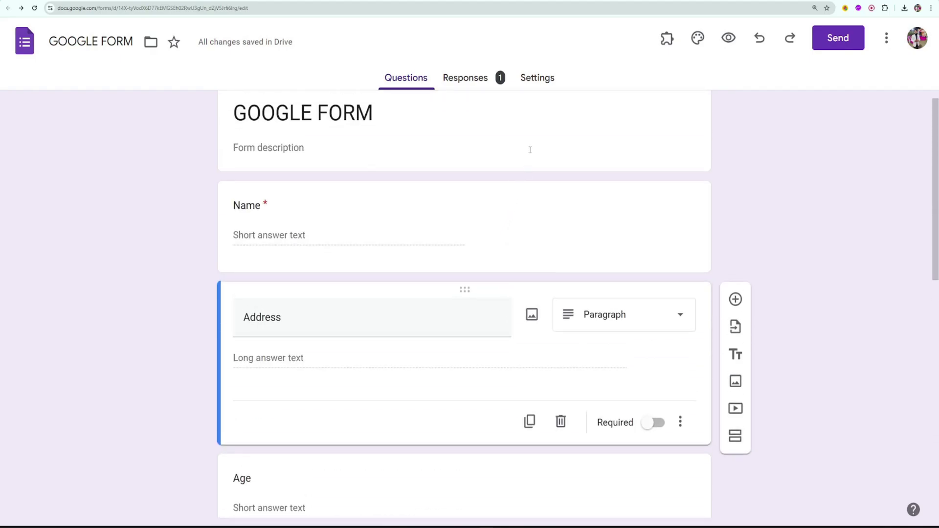
click(534, 213)
click(734, 254)
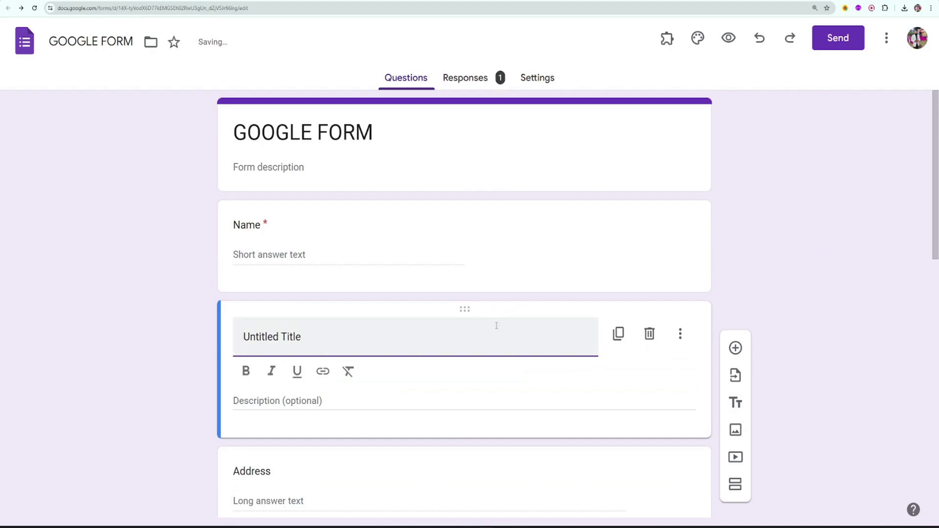
click(655, 336)
click(655, 335)
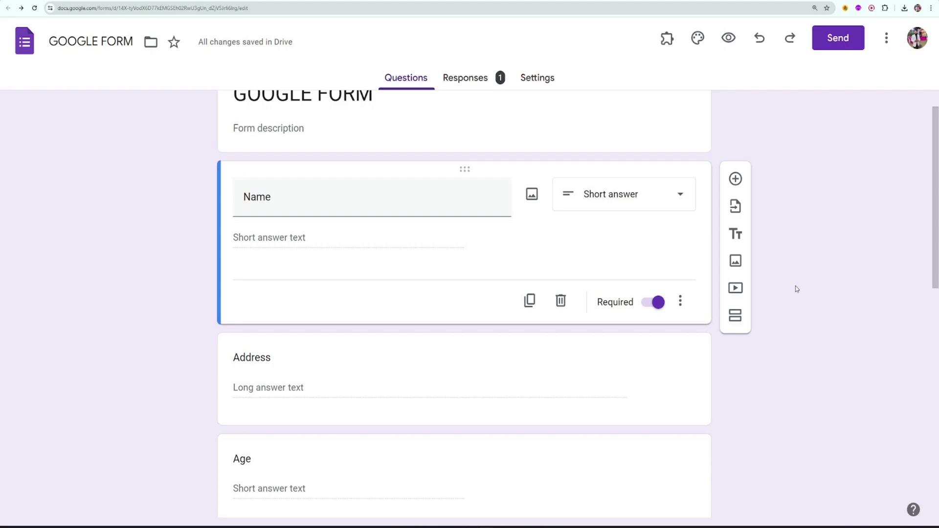
Add a new section after the Age question and give it the description "Qualification"
scroll(585, 303, down, 15)
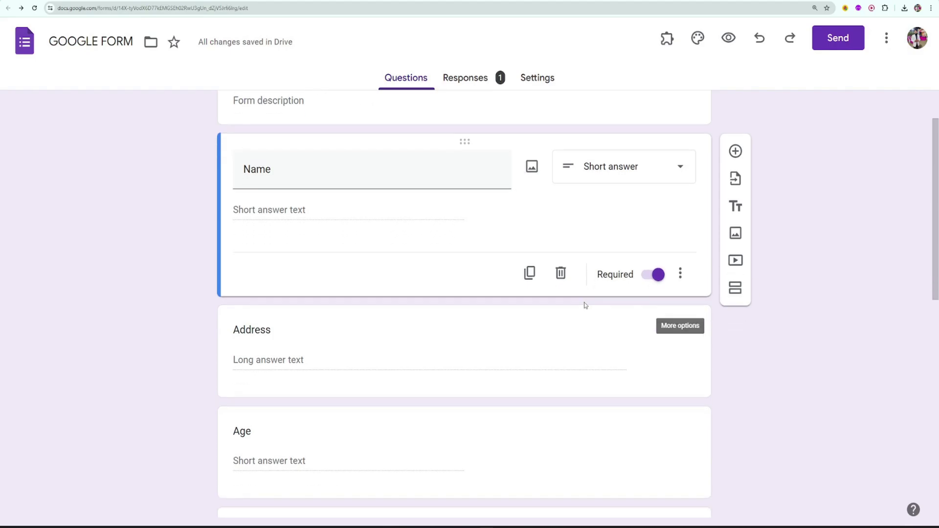
scroll(672, 234, up, 5)
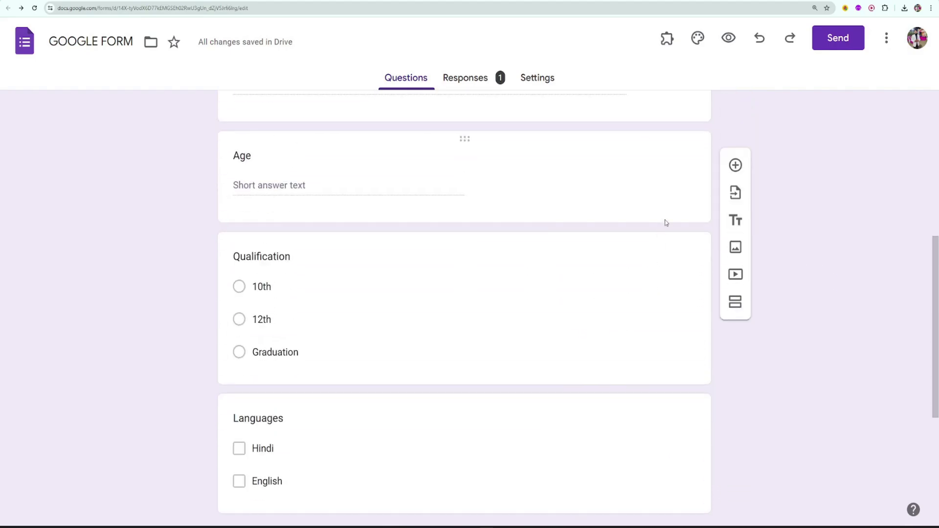
click(688, 177)
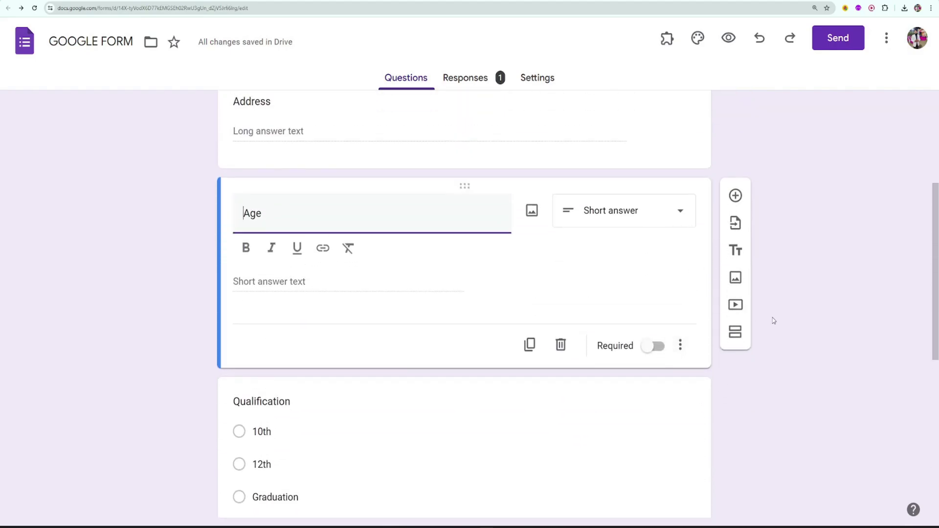
click(736, 341)
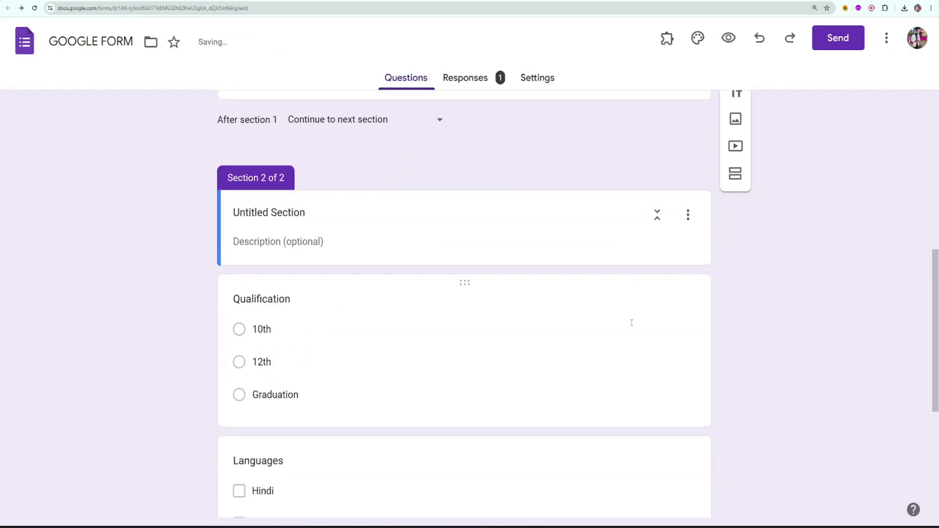
click(327, 238)
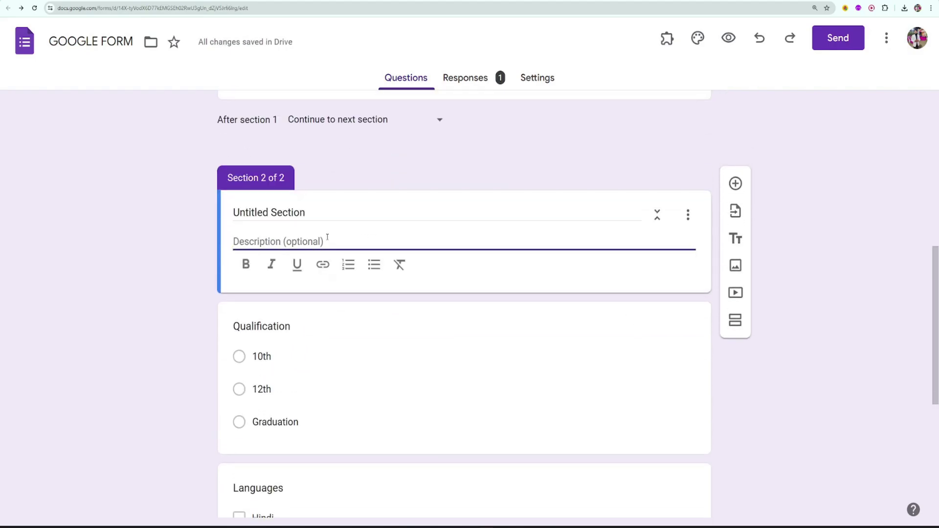
text(Qual)
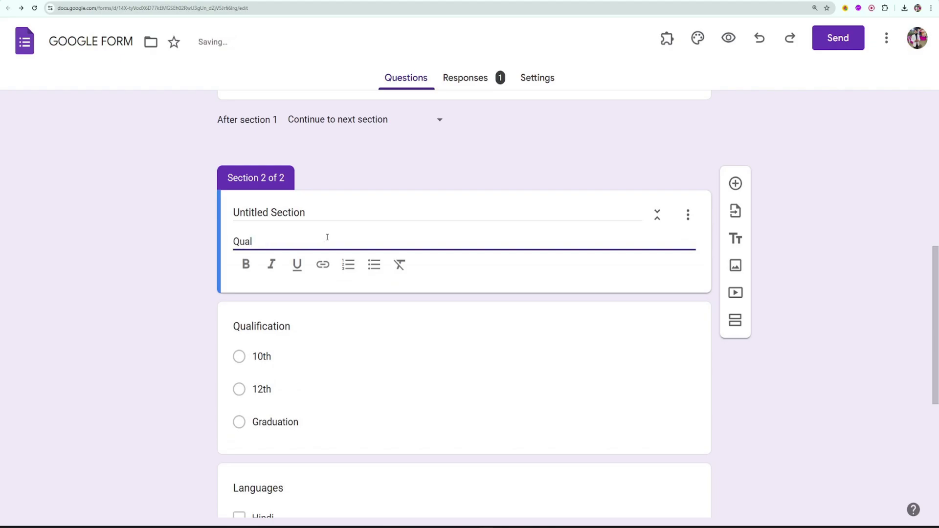
text(ification)
click(199, 214)
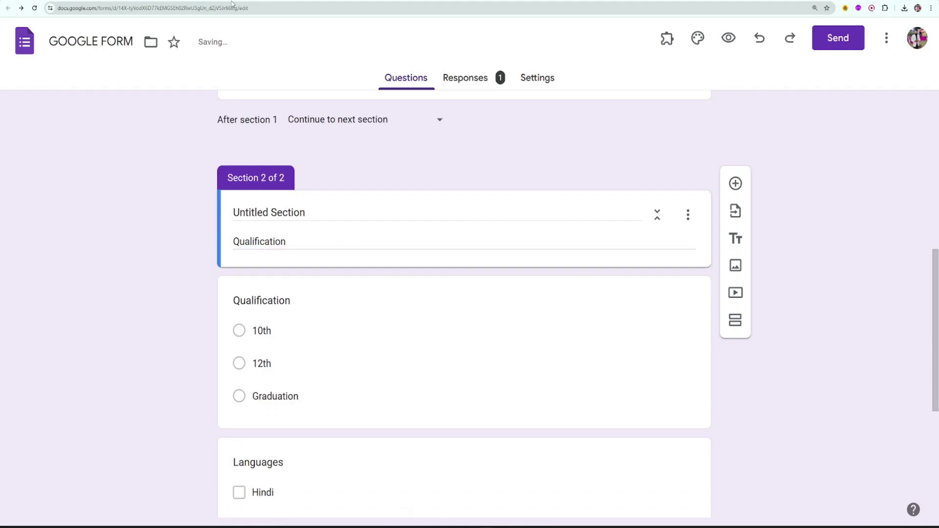
Preview the form, try to continue without a name, enter a respondent's name and continue to the second section to check its description
click(727, 37)
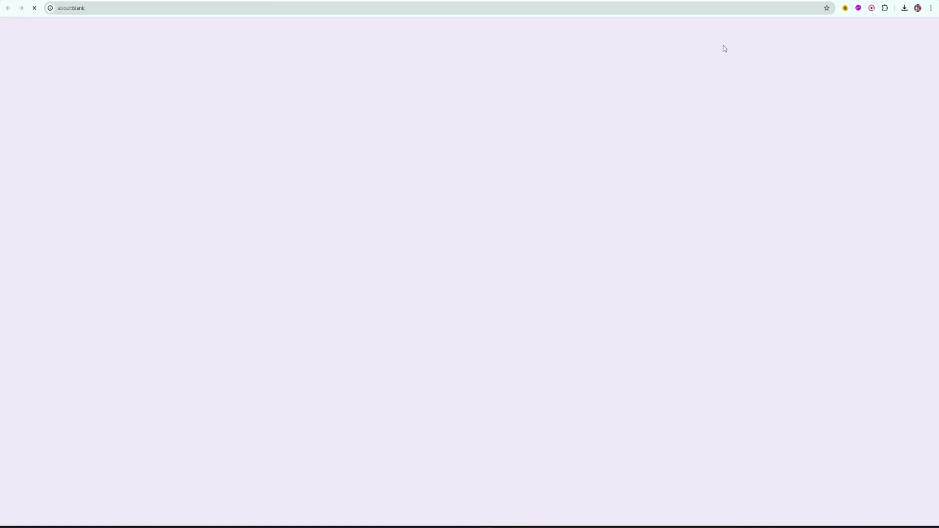
scroll(235, 291, down, 2)
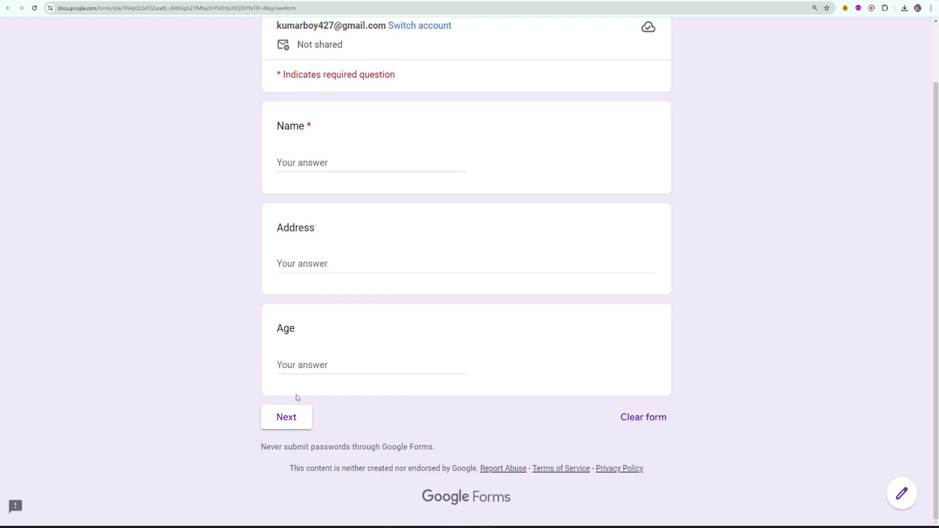
click(289, 417)
click(341, 231)
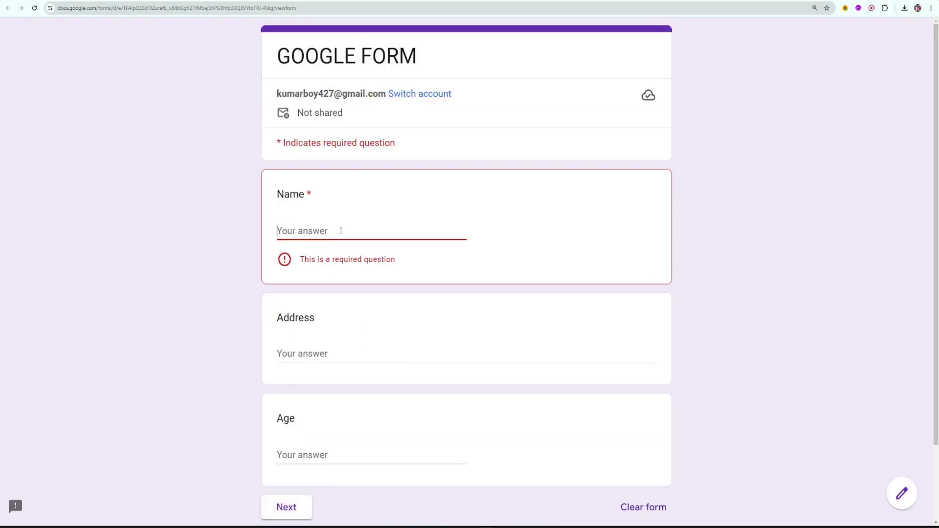
text(Amit)
scroll(307, 242, down, 2)
click(299, 416)
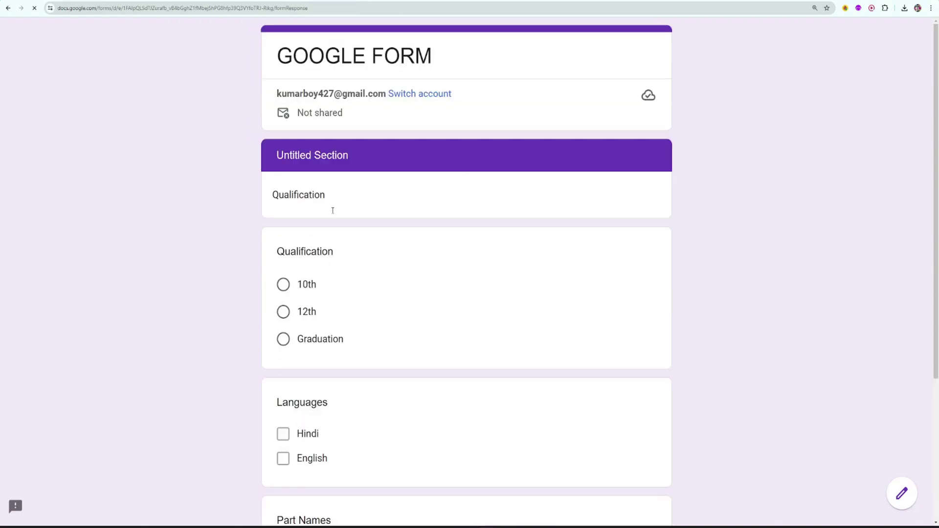
drag(271, 196, 329, 199)
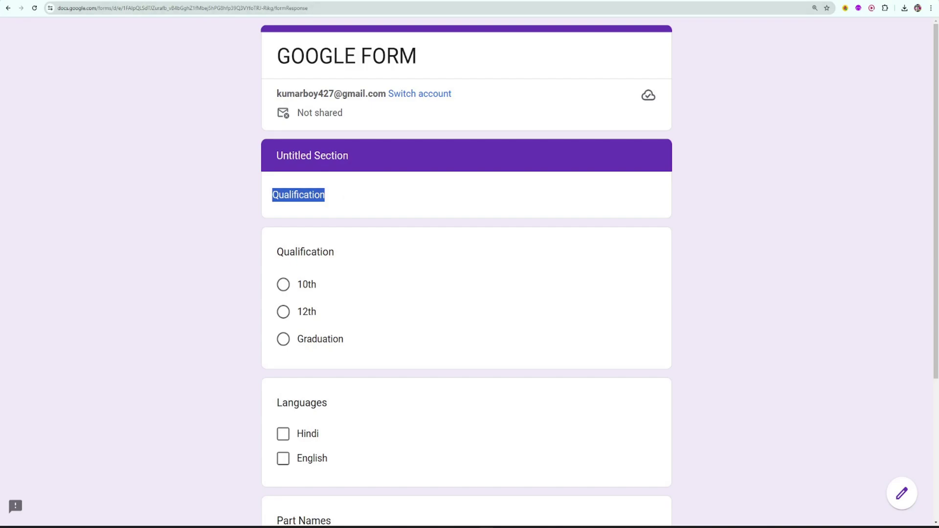
Return to the form editor and replace the second section's title with "Part 2"
key(ctrl+shift+Tab)
click(307, 212)
key(BackSpace)
key(BackSpace)
key(BackSpace)
key(BackSpace)
key(BackSpace)
key(BackSpace)
key(BackSpace)
key(BackSpace)
key(BackSpace)
key(BackSpace)
key(BackSpace)
key(BackSpace)
key(BackSpace)
key(BackSpace)
key(BackSpace)
key(BackSpace)
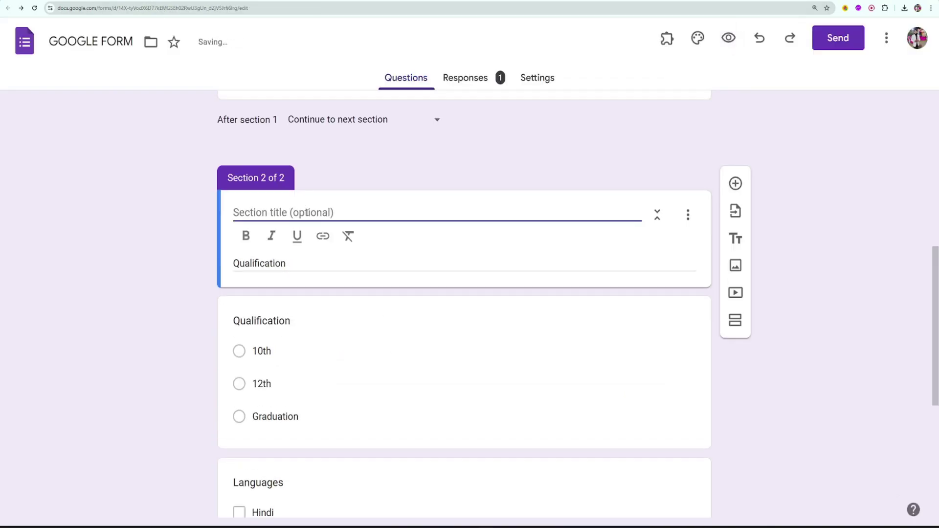
text(Part 2)
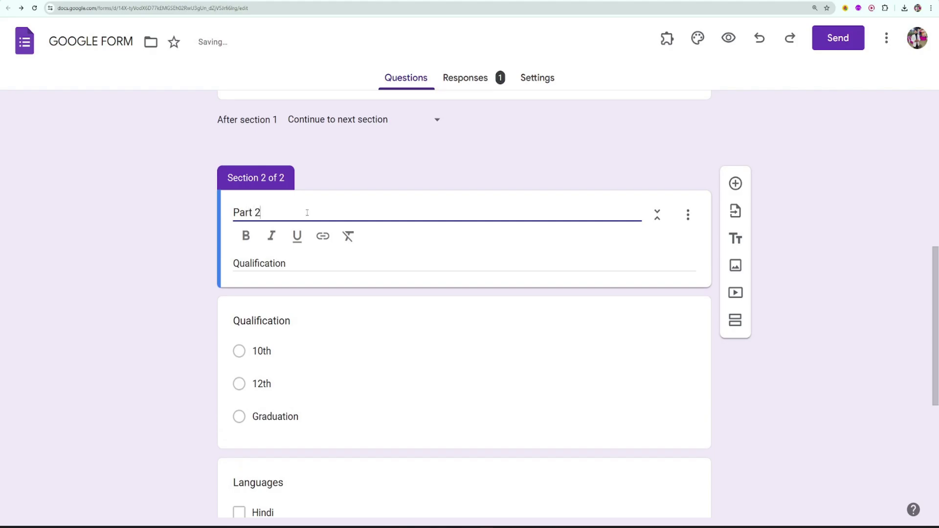
click(157, 199)
Reload the form preview, continue to the second section and check its title and questions
key(ctrl+Tab)
click(35, 8)
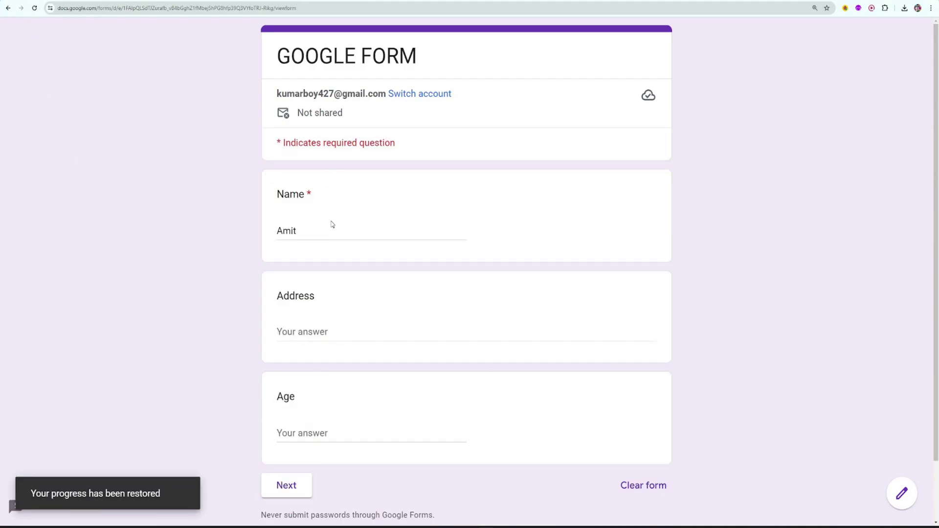
click(288, 485)
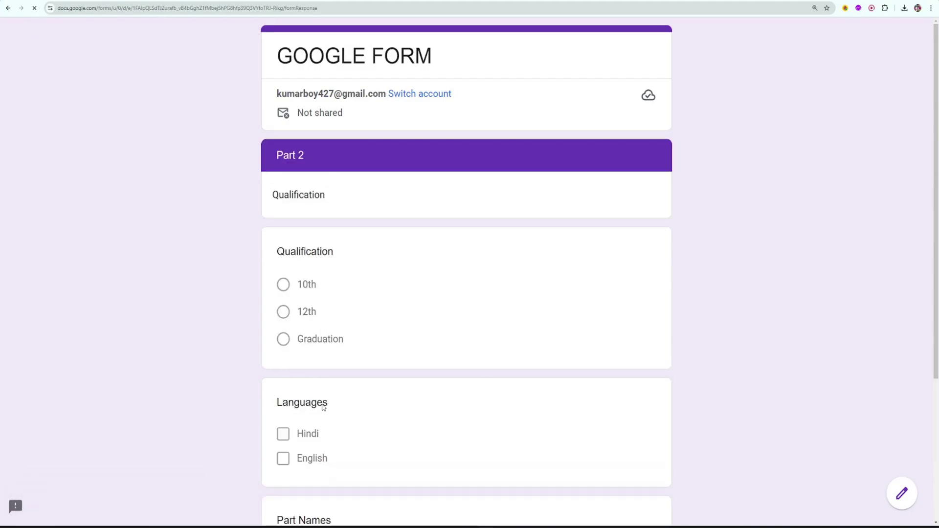
scroll(333, 257, down, 4)
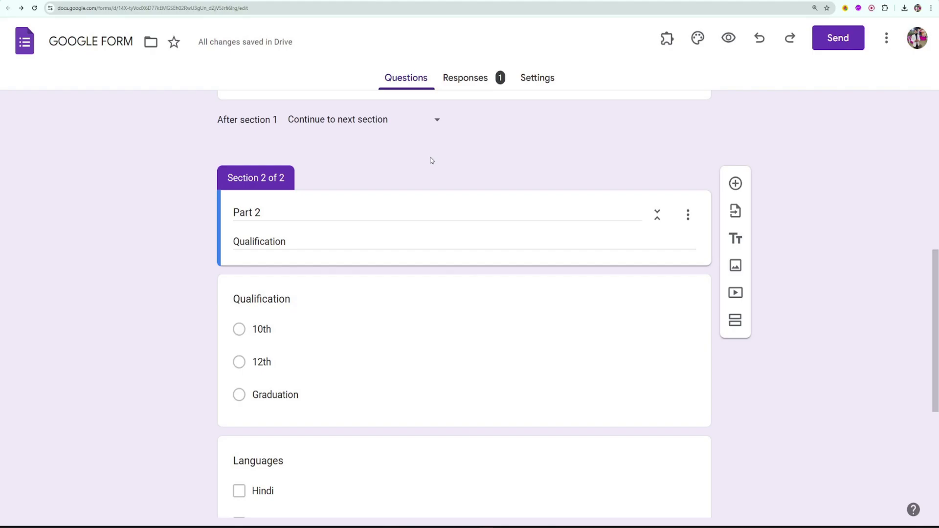
scroll(432, 162, up, 2)
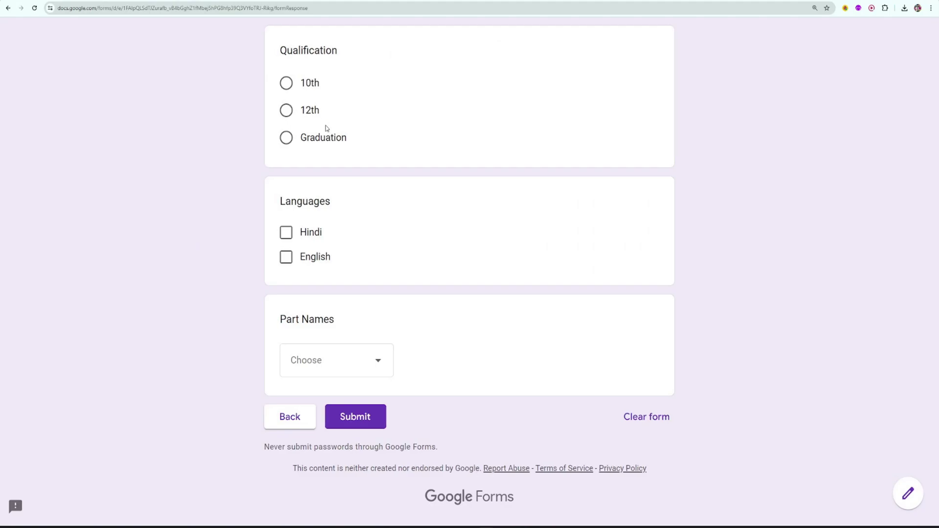
View the form preview as an iPhone 12 Pro, go back to its first section, and return to the editor in normal view
key(ctrl+shift+i)
click(353, 22)
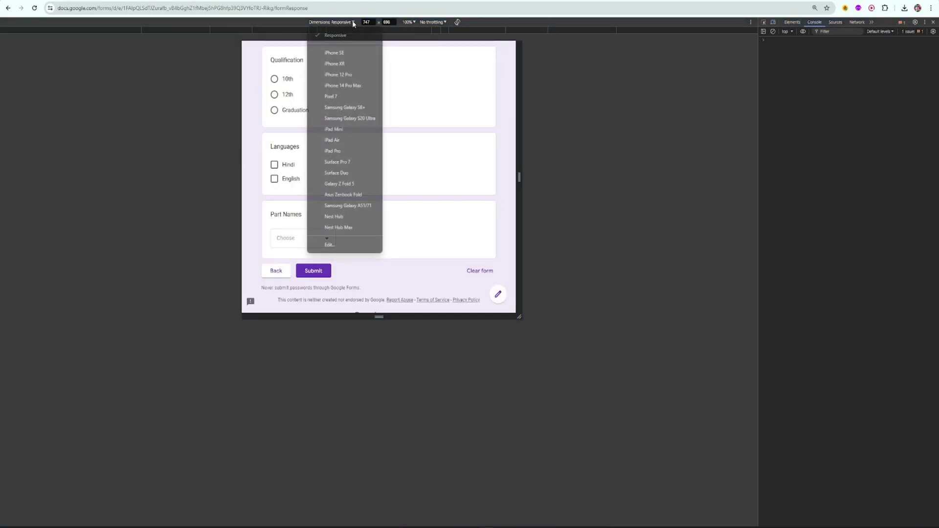
click(351, 76)
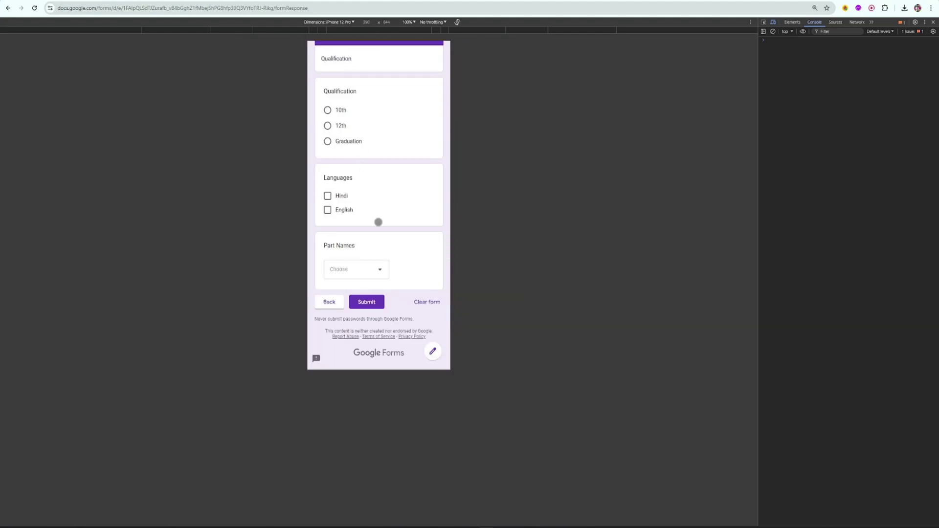
scroll(377, 222, down, 2)
click(329, 303)
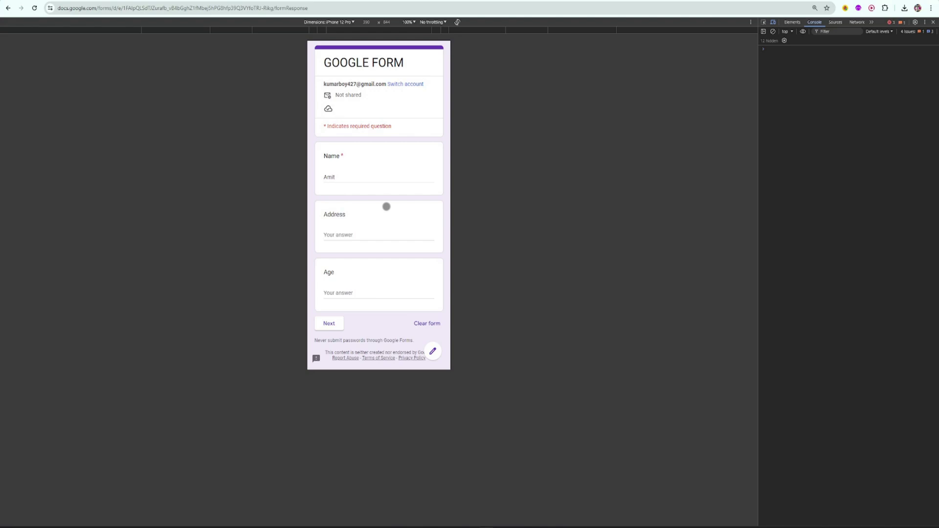
click(104, 1)
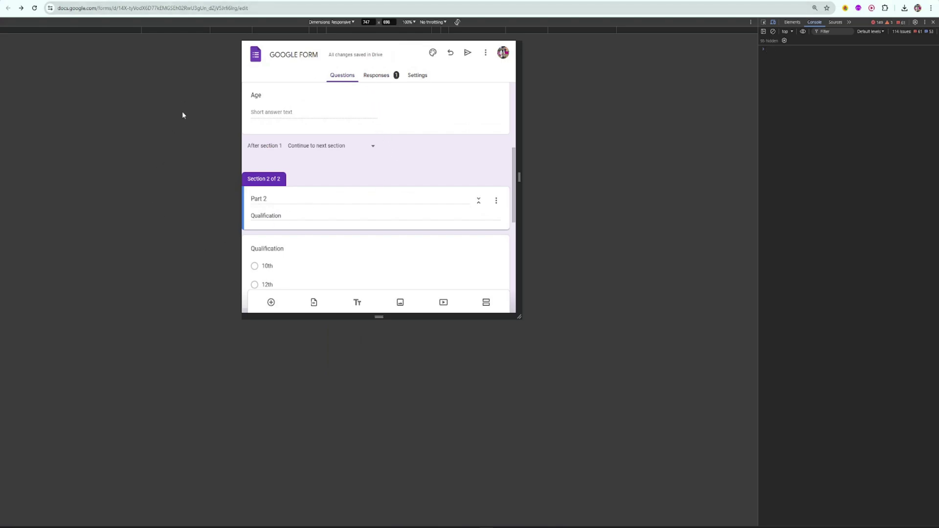
click(933, 22)
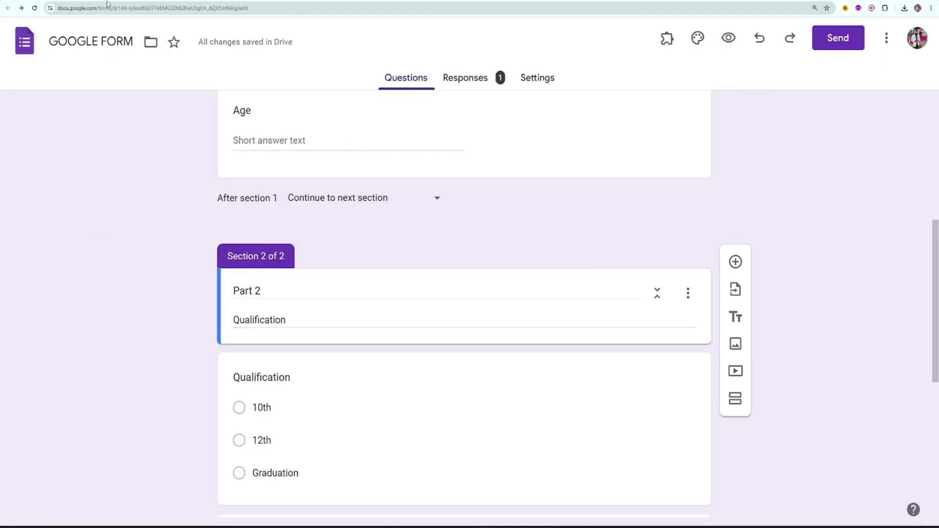
View the form's responses and their linked spreadsheet, and return to the form's responses
click(465, 78)
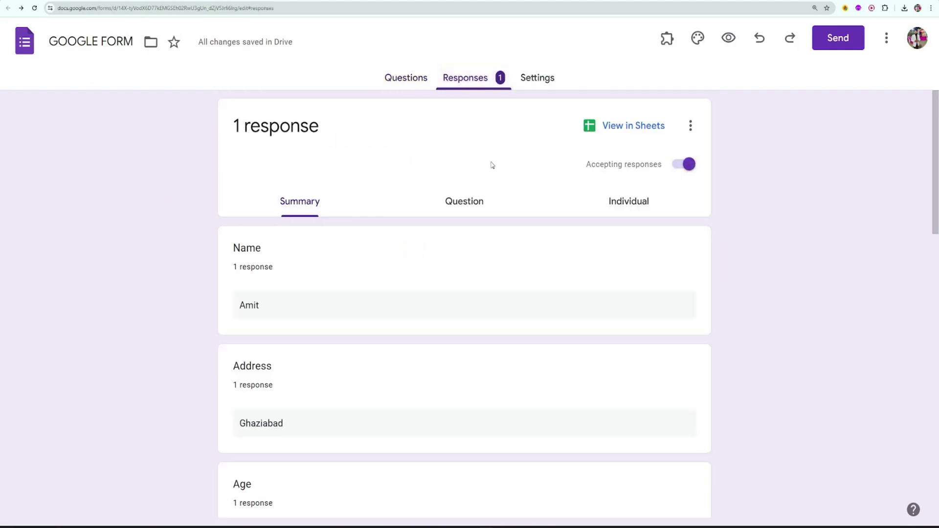
click(645, 131)
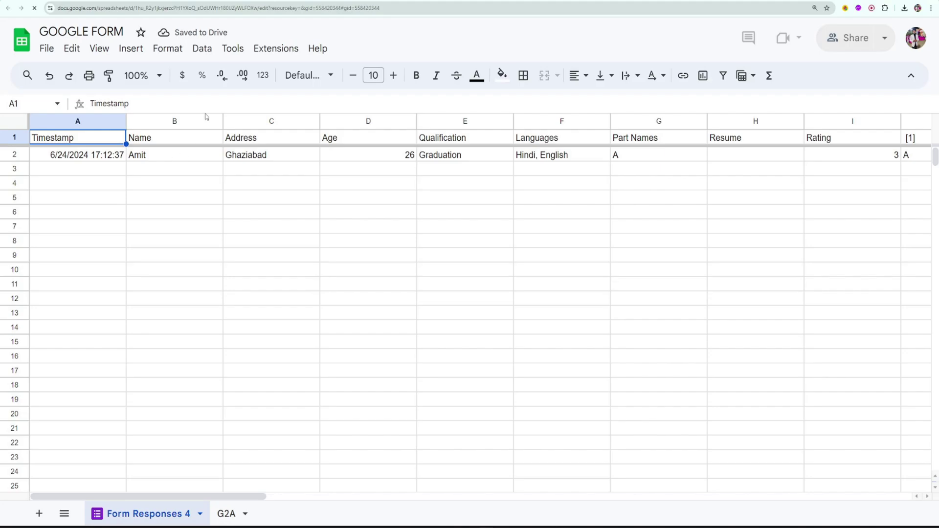
click(274, 1)
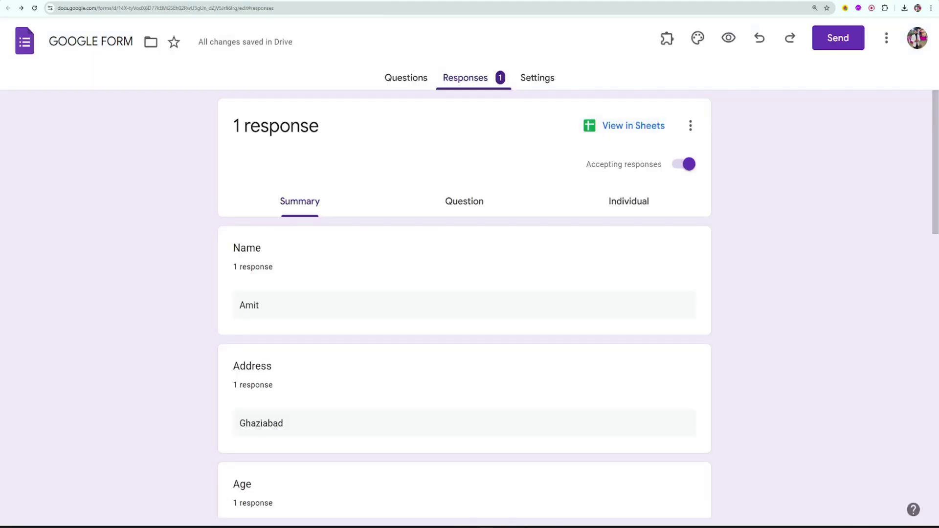
Unlink the form from its responses spreadsheet
click(690, 126)
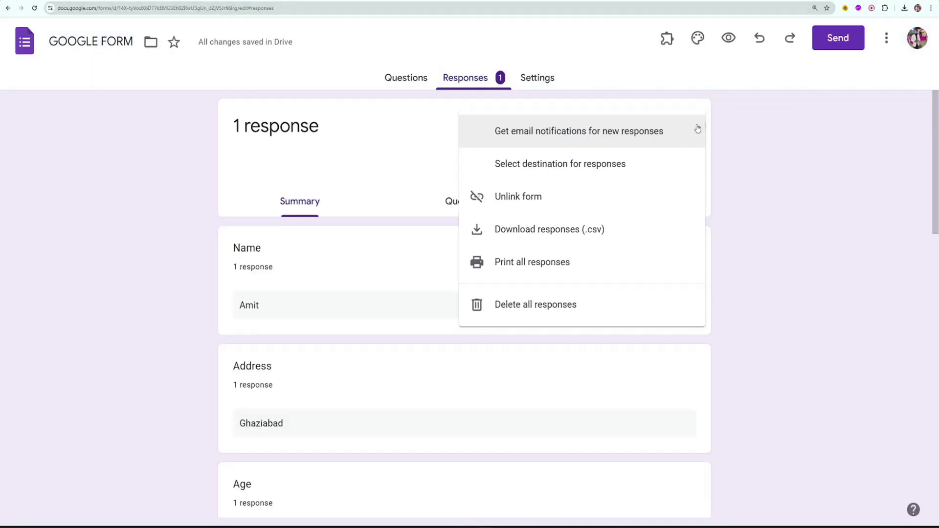
click(566, 198)
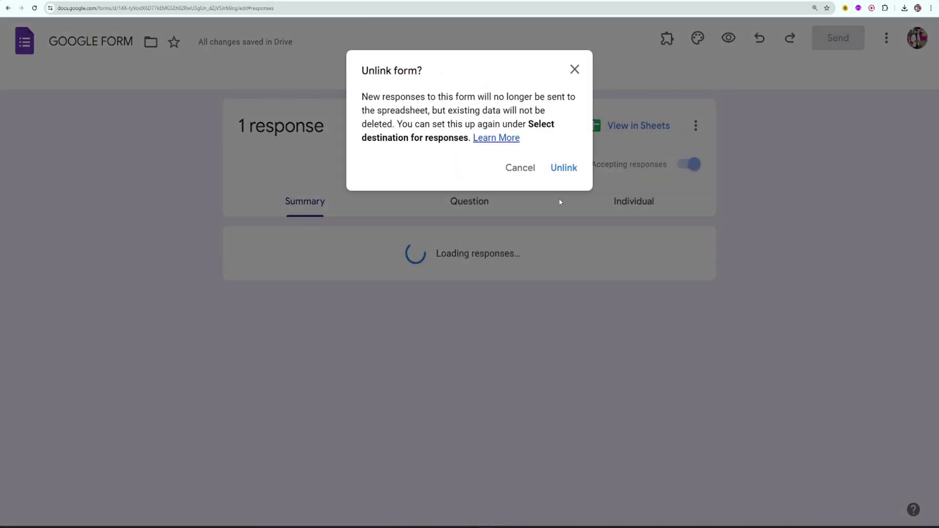
click(563, 166)
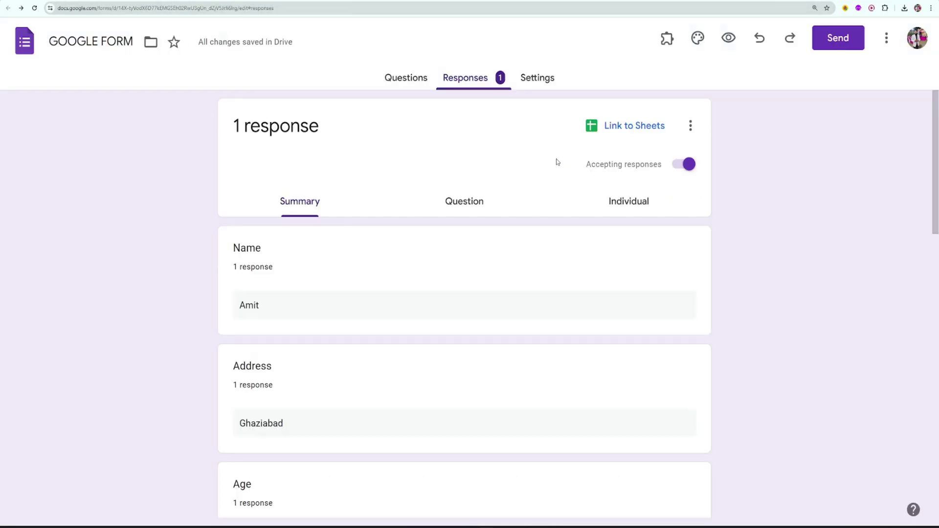
Link the form's responses to the existing GOOGLE FORM spreadsheet
click(636, 128)
click(311, 159)
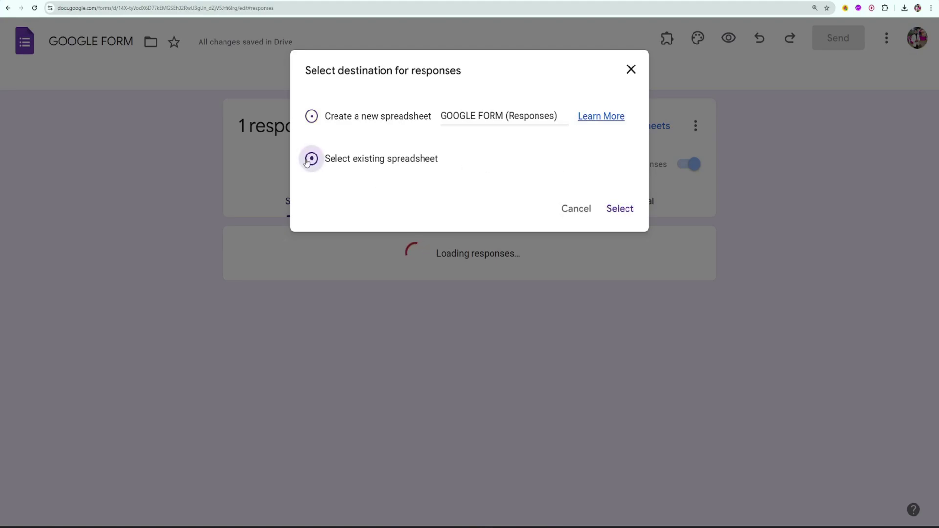
click(620, 209)
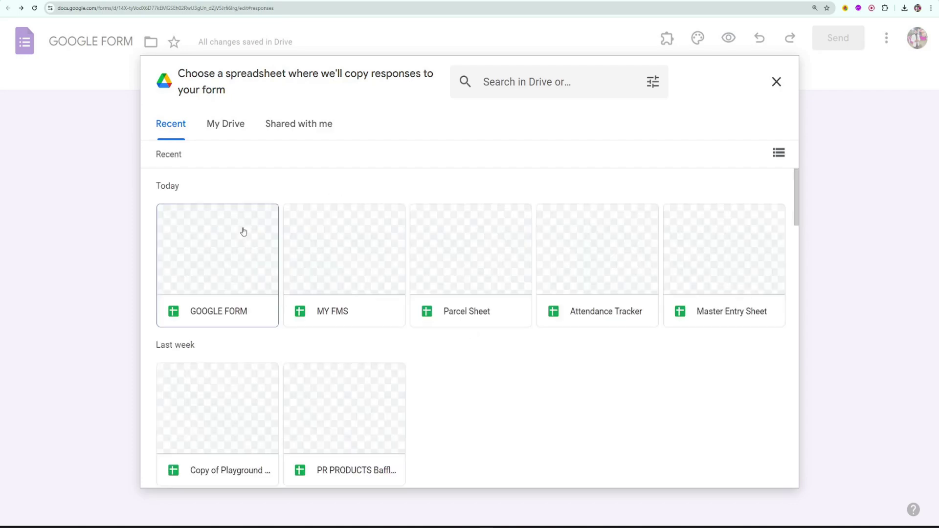
click(228, 235)
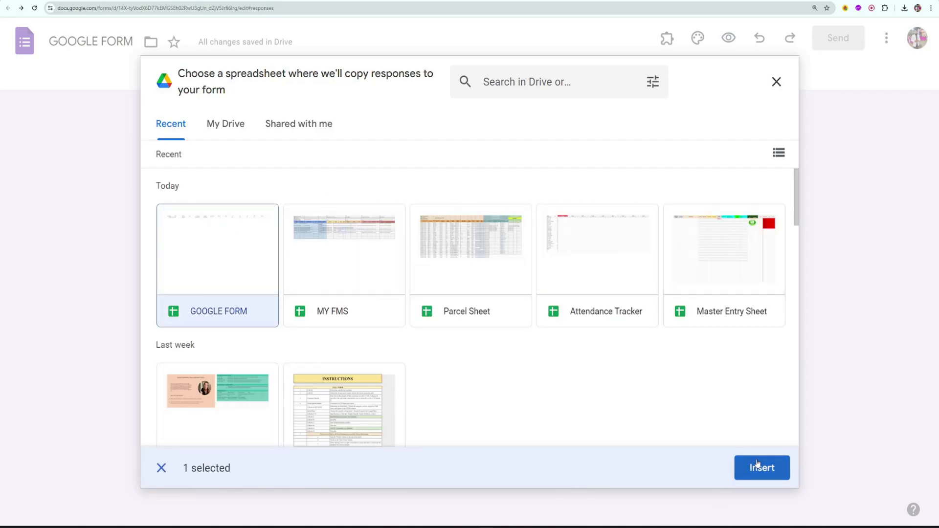
click(757, 463)
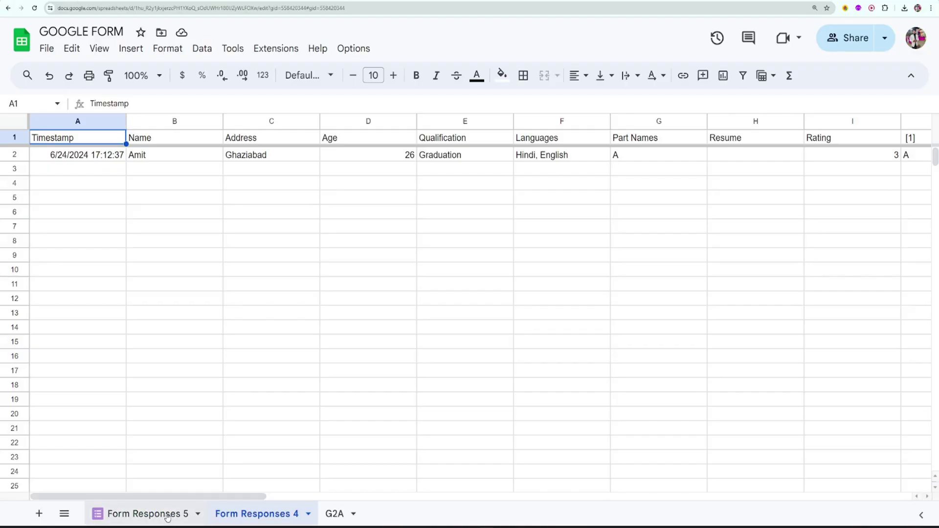
Delete the old Form Responses 4 sheet from the spreadsheet
right_click(281, 512)
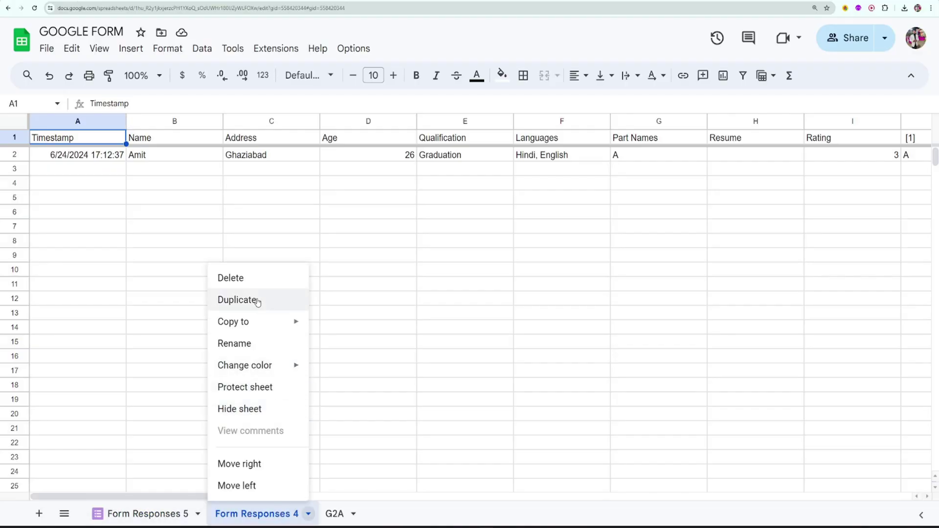
click(264, 276)
click(608, 303)
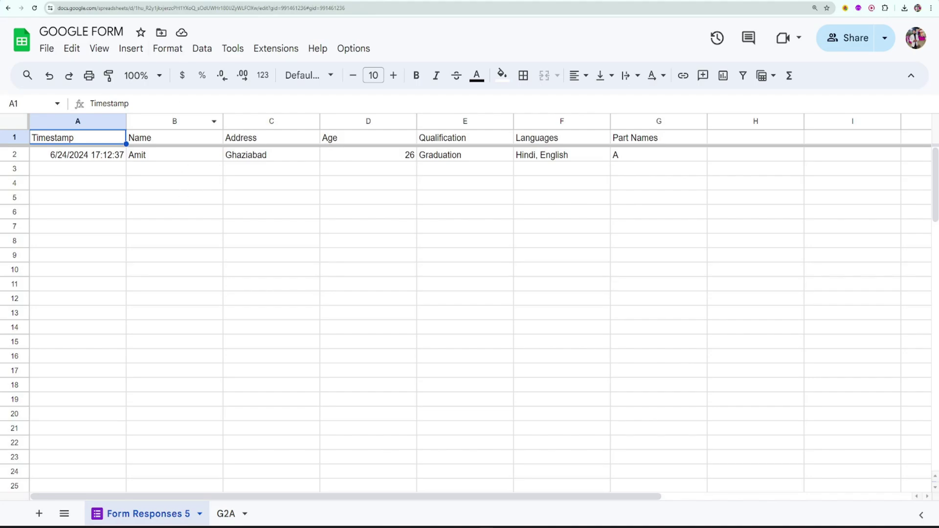
Return to the form and review the response summary for every question, including the Qualification, Languages and Part Names charts
click(168, 0)
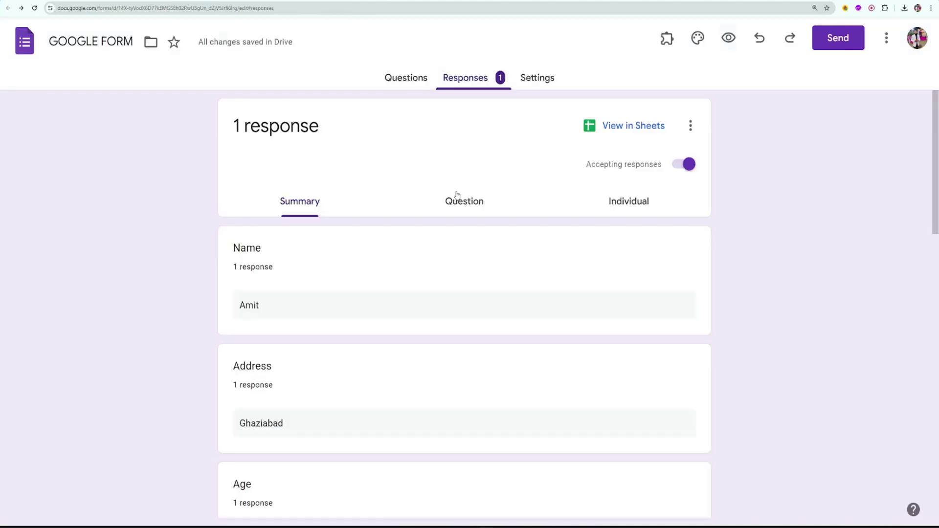
scroll(457, 195, down, 2)
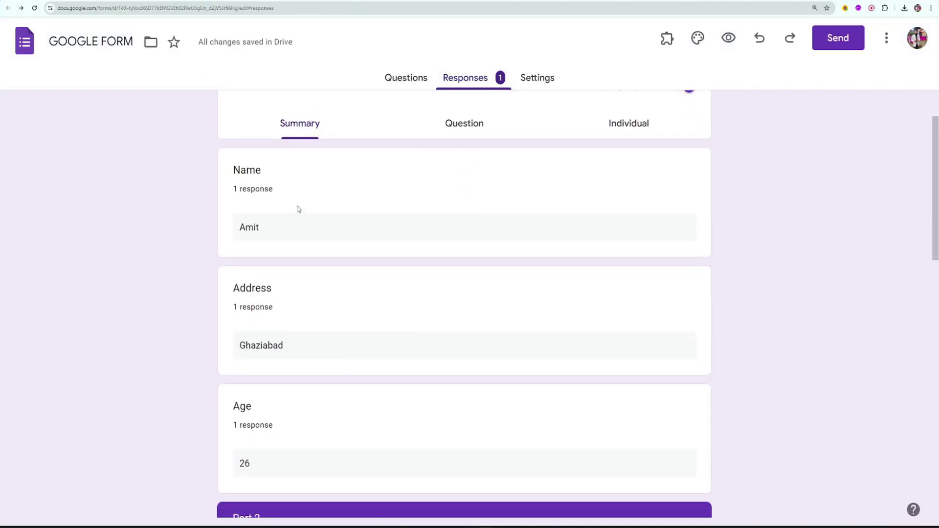
scroll(298, 209, down, 5)
scroll(299, 212, down, 2)
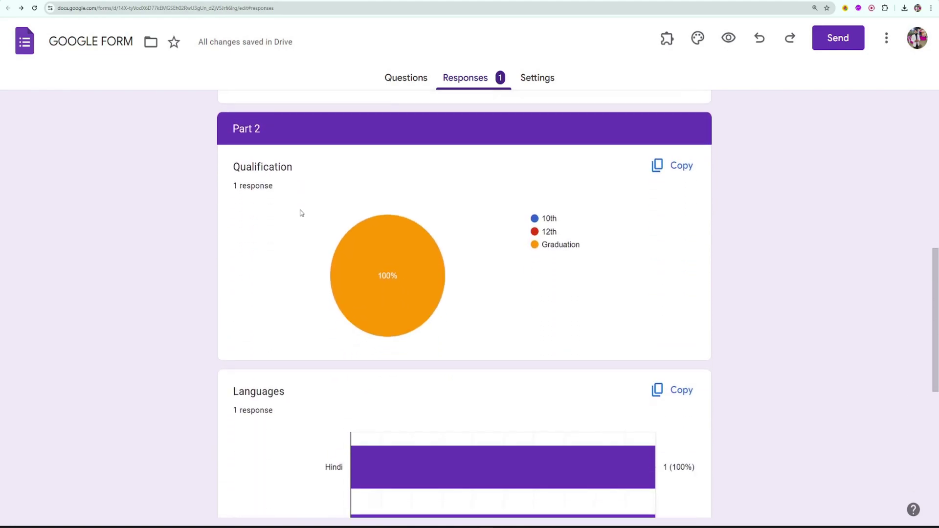
mouse_move(393, 272)
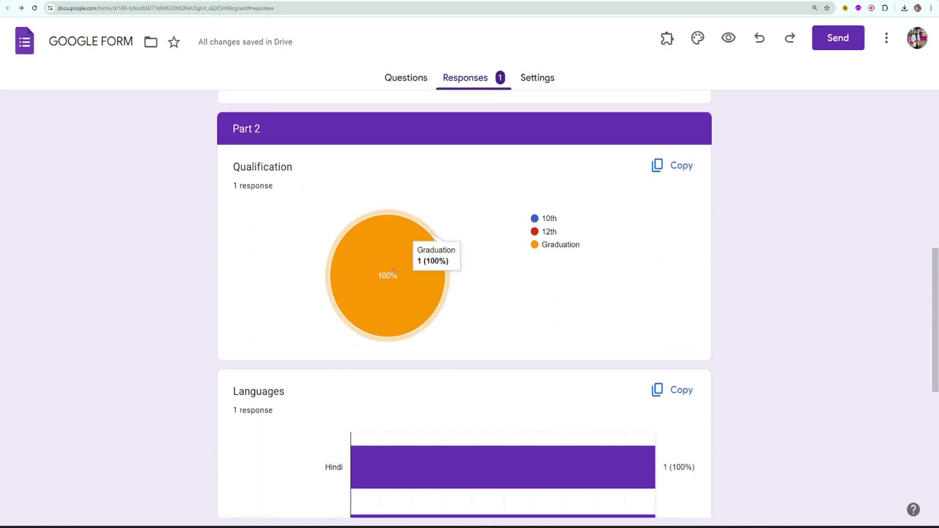
scroll(391, 288, down, 6)
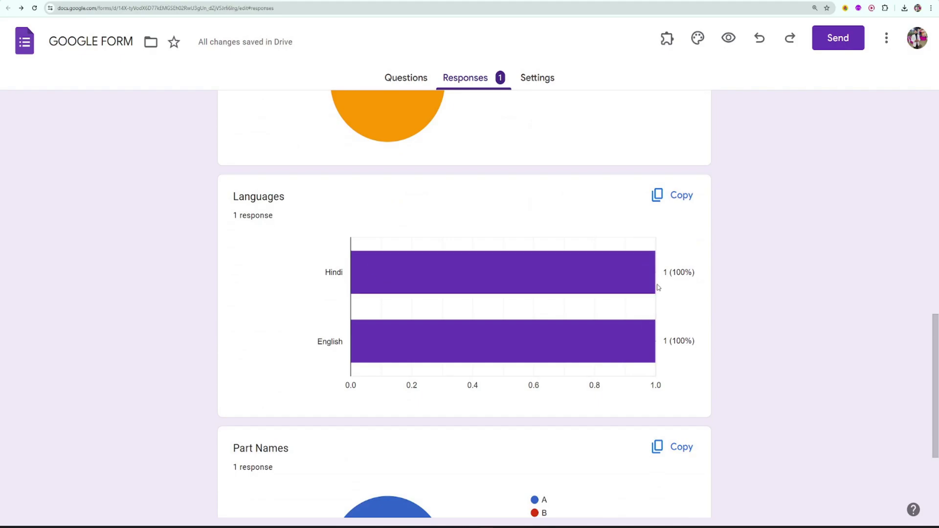
scroll(562, 281, down, 2)
scroll(468, 329, up, 10)
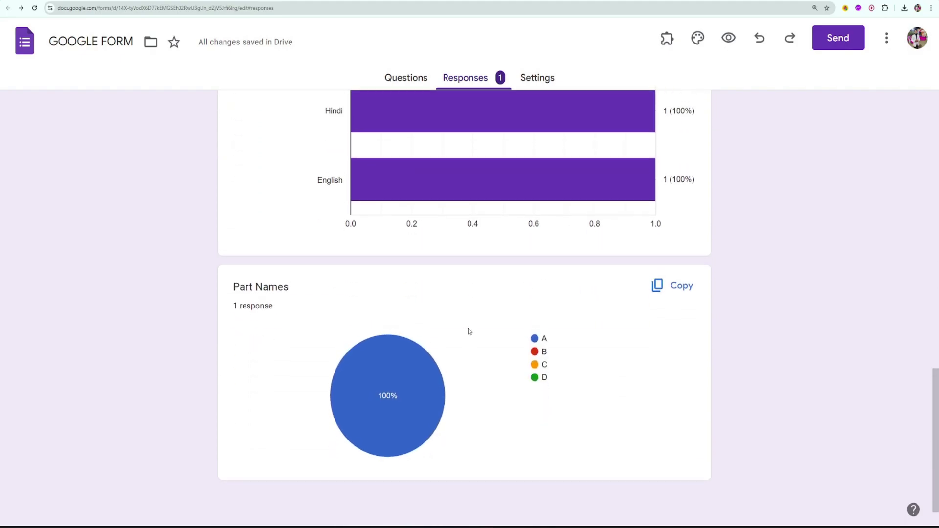
scroll(467, 331, up, 5)
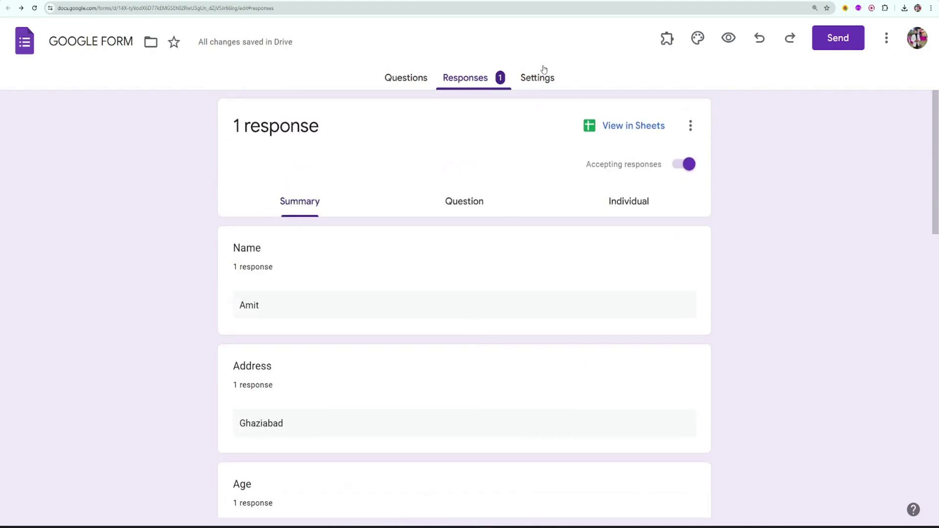
Open the form's response settings and set the collection of email addresses to Verified
click(538, 78)
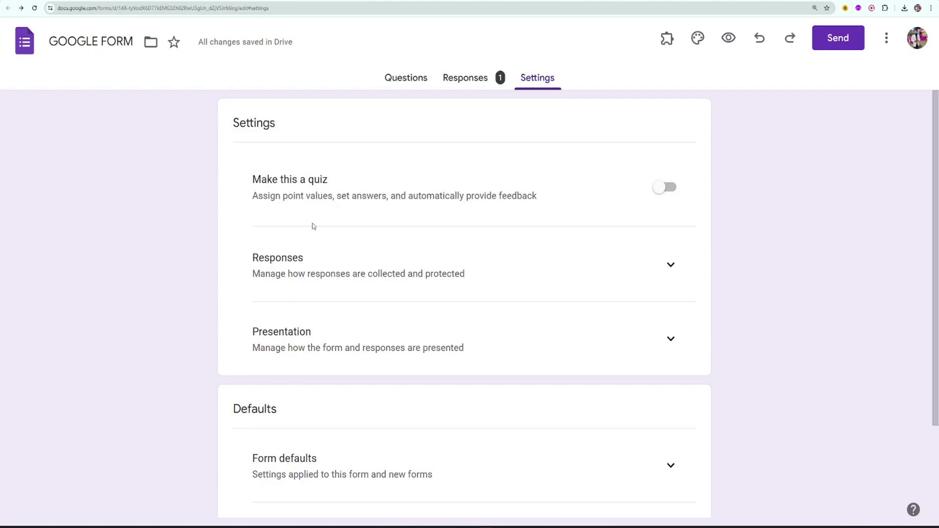
click(670, 265)
scroll(509, 258, down, 1)
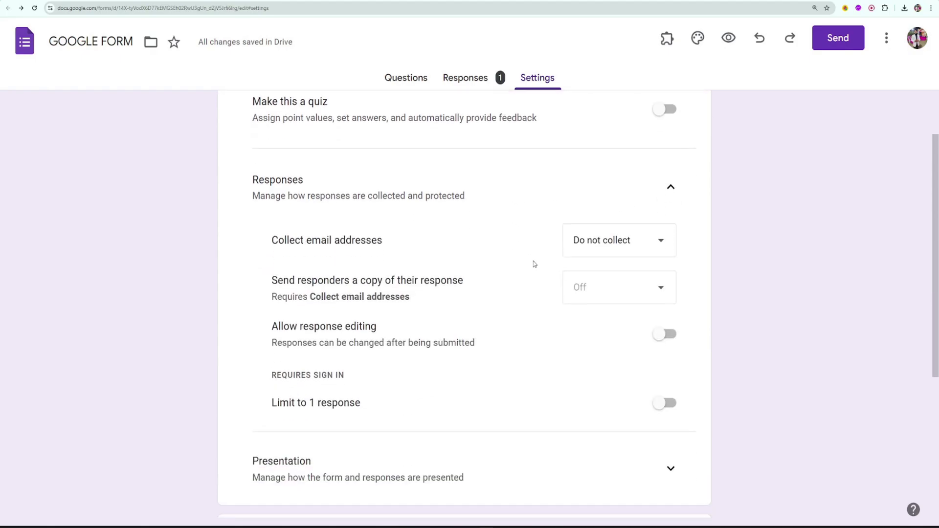
click(635, 246)
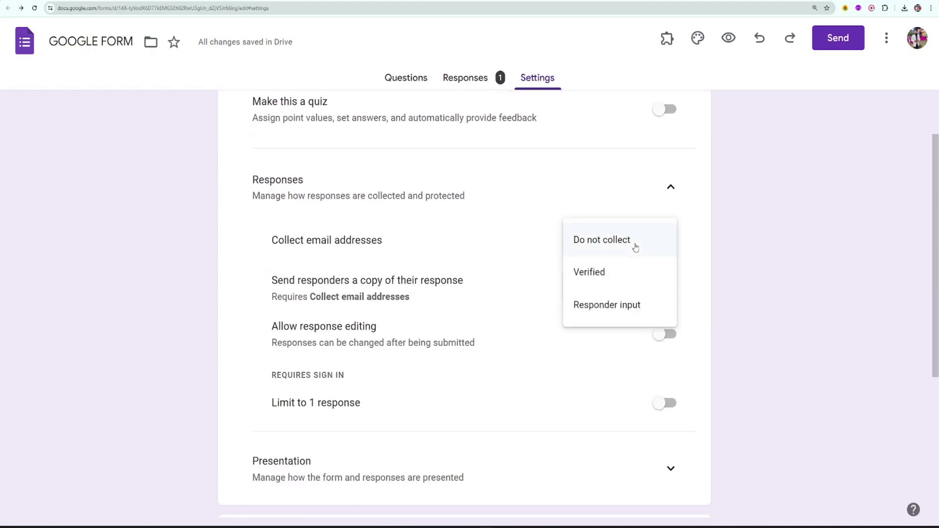
click(540, 242)
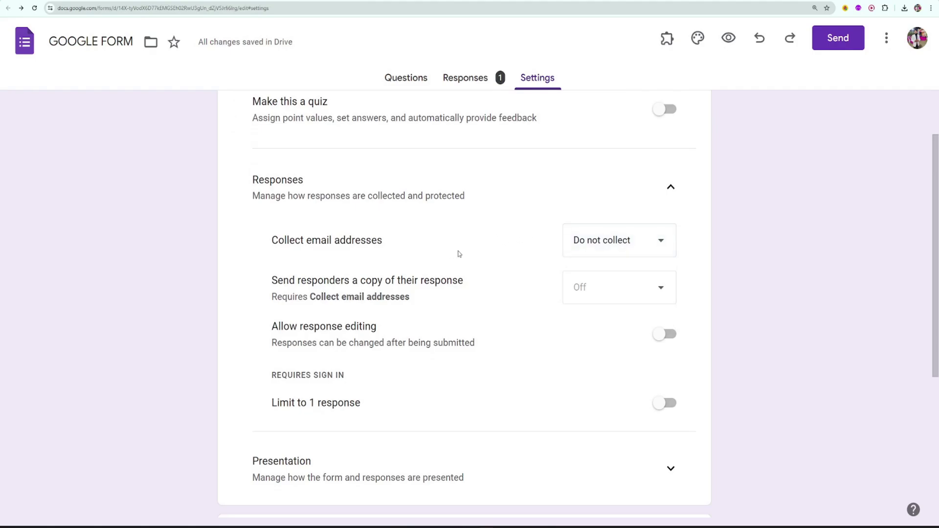
scroll(480, 275, down, 1)
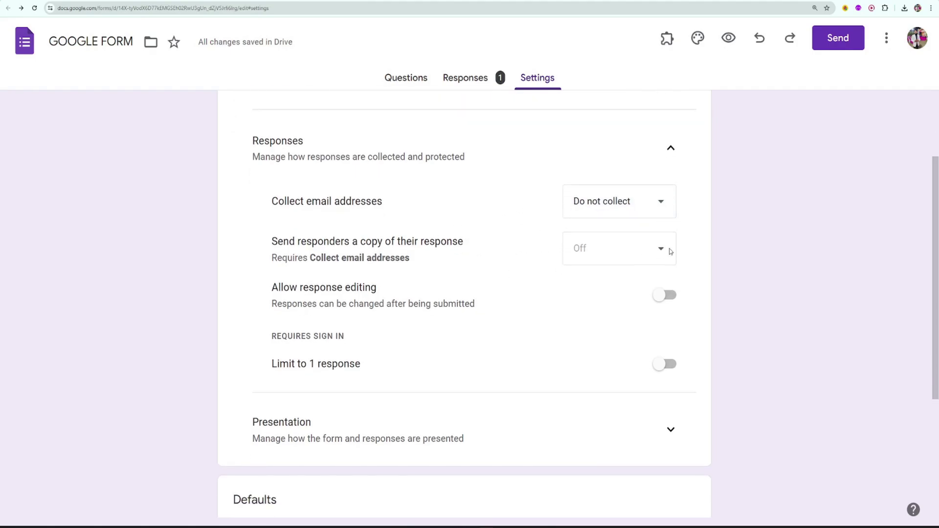
click(618, 199)
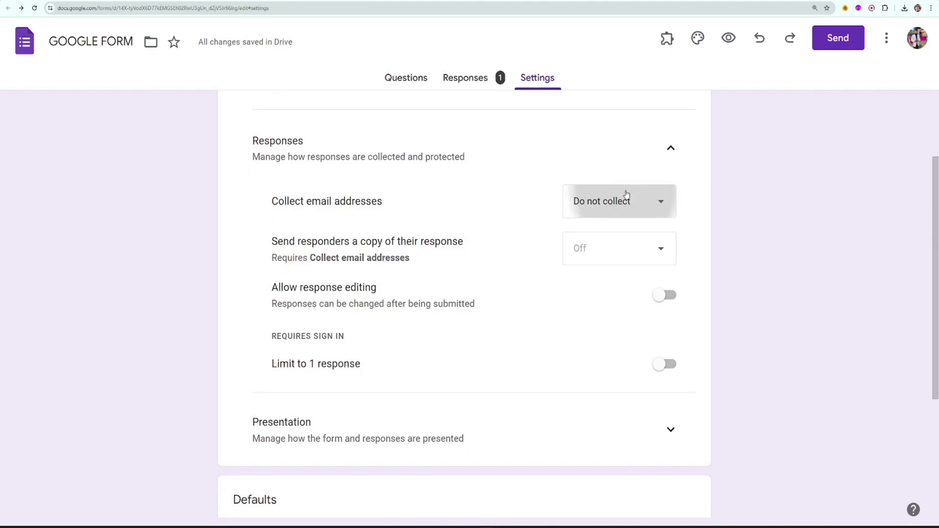
click(594, 234)
click(601, 245)
click(499, 245)
Look through the remaining settings, expand the form defaults, and return to the form's questions
scroll(500, 245, down, 2)
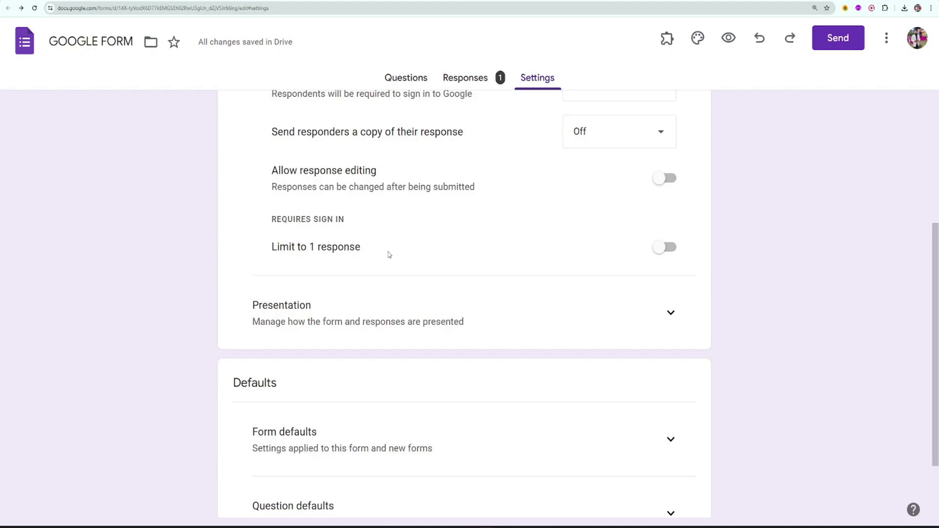
scroll(389, 254, down, 2)
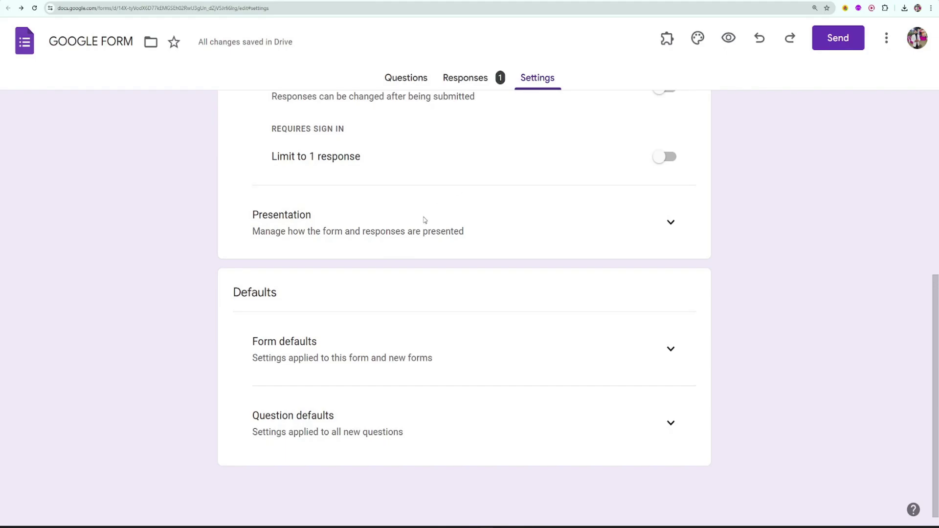
click(668, 353)
scroll(441, 350, down, 2)
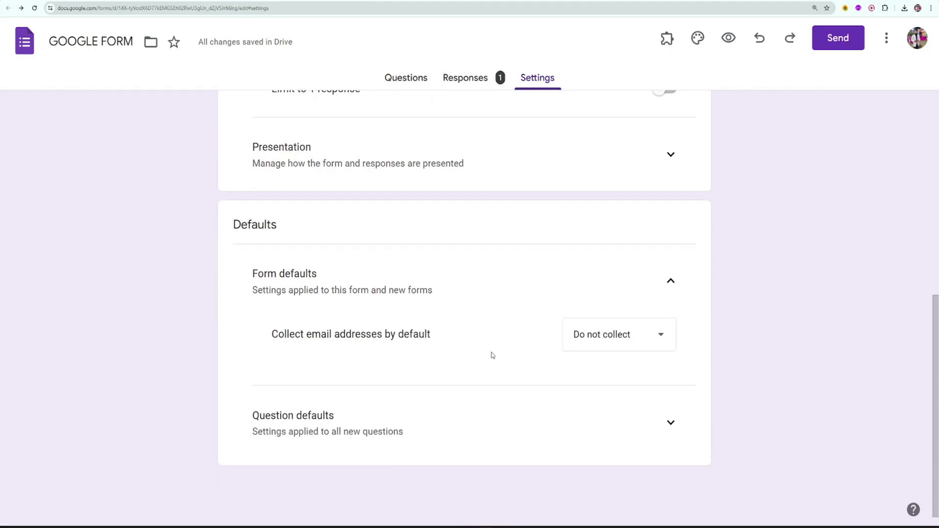
scroll(489, 356, up, 8)
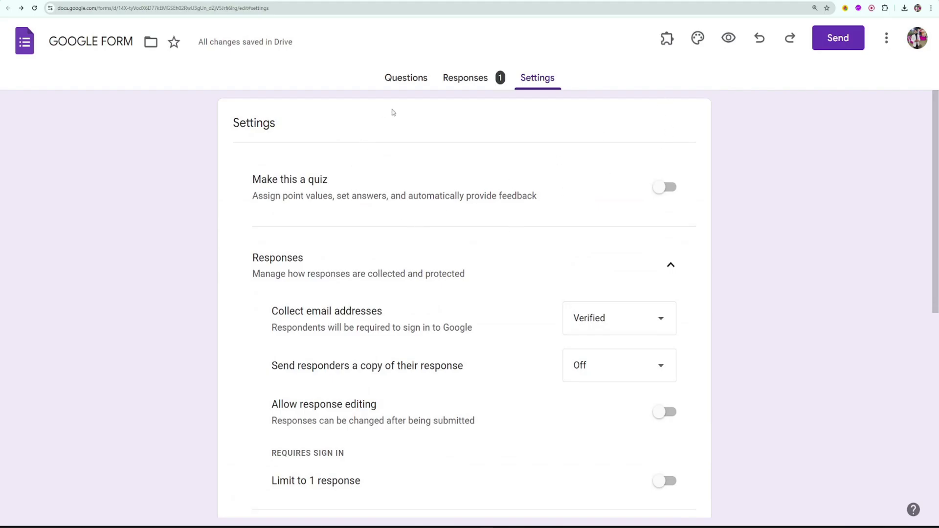
click(406, 78)
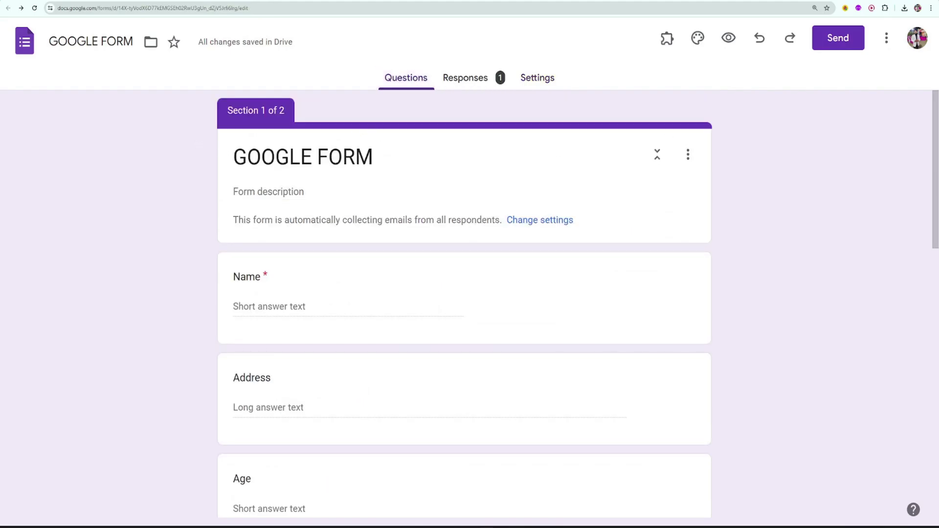